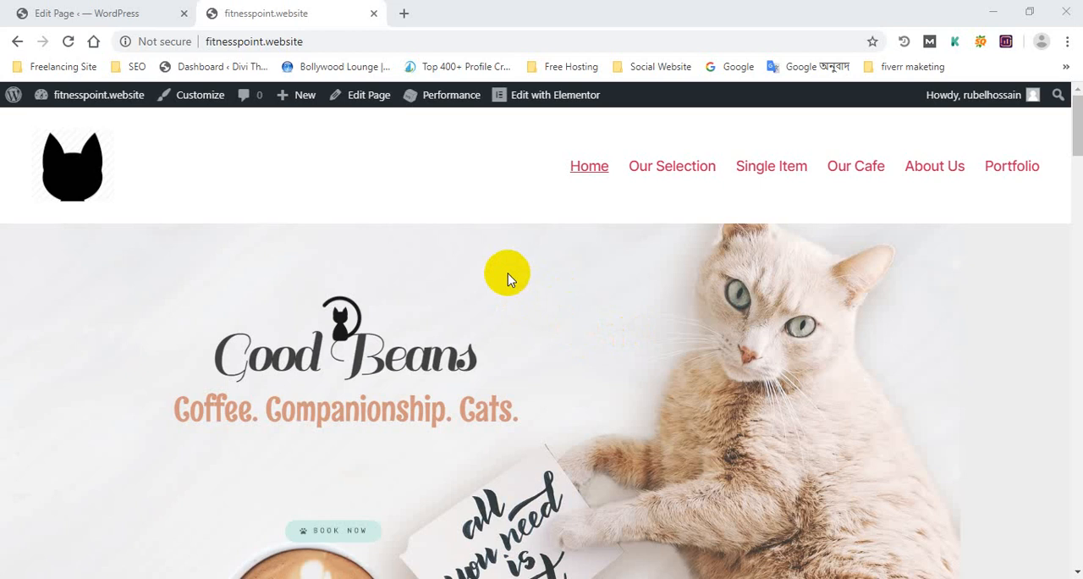
Look through the fitnesspoint.website homepage from header to footer, and check the untitled draft page in the WordPress editor
{"action": "scroll", "coordinate": [505, 275], "scroll_direction": "down", "scroll_amount": 2}
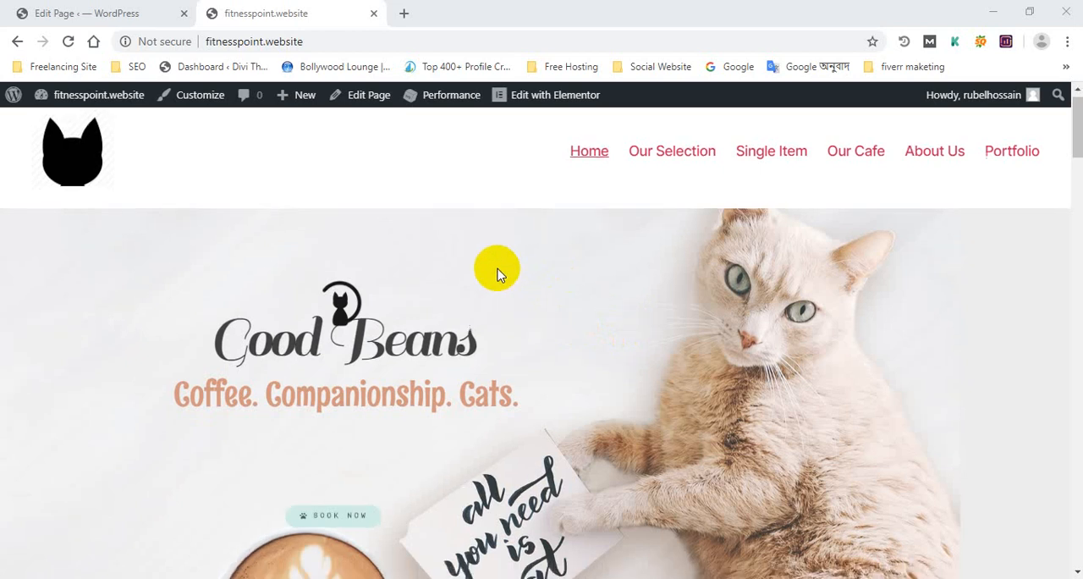
{"action": "scroll", "coordinate": [499, 269], "scroll_direction": "up", "scroll_amount": 2}
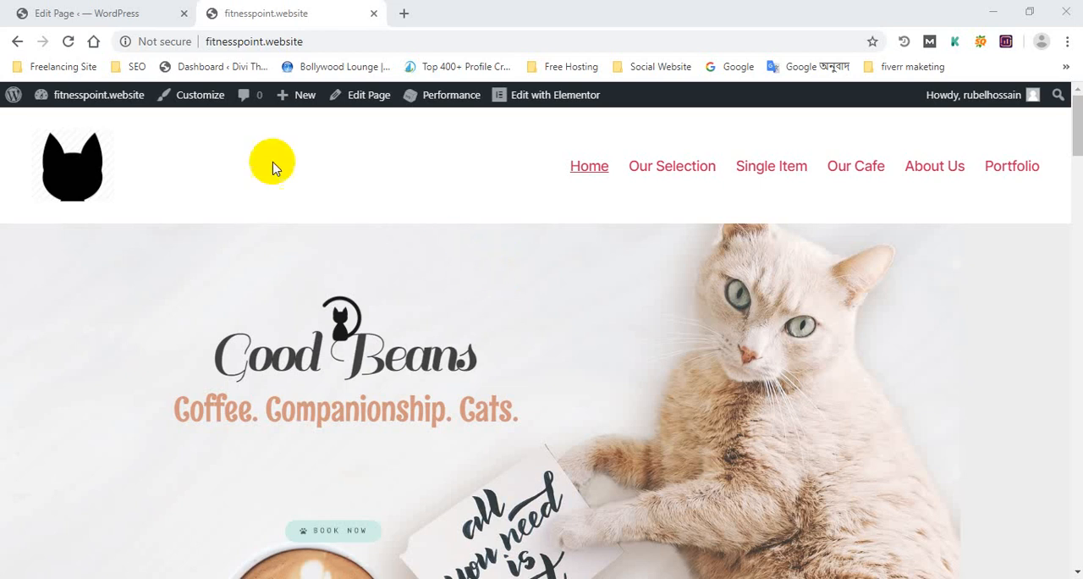
{"action": "left_click", "coordinate": [93, 13]}
{"action": "scroll", "coordinate": [237, 169], "scroll_direction": "down", "scroll_amount": 3}
{"action": "scroll", "coordinate": [246, 51], "scroll_direction": "up", "scroll_amount": 3}
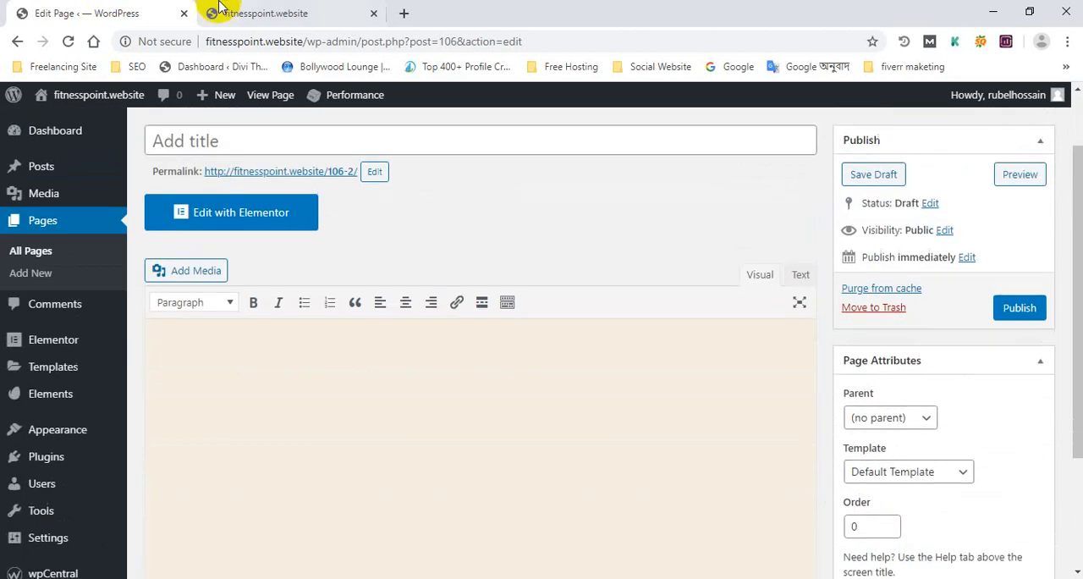
{"action": "left_click", "coordinate": [273, 12]}
{"action": "scroll", "coordinate": [919, 274], "scroll_direction": "down", "scroll_amount": 10}
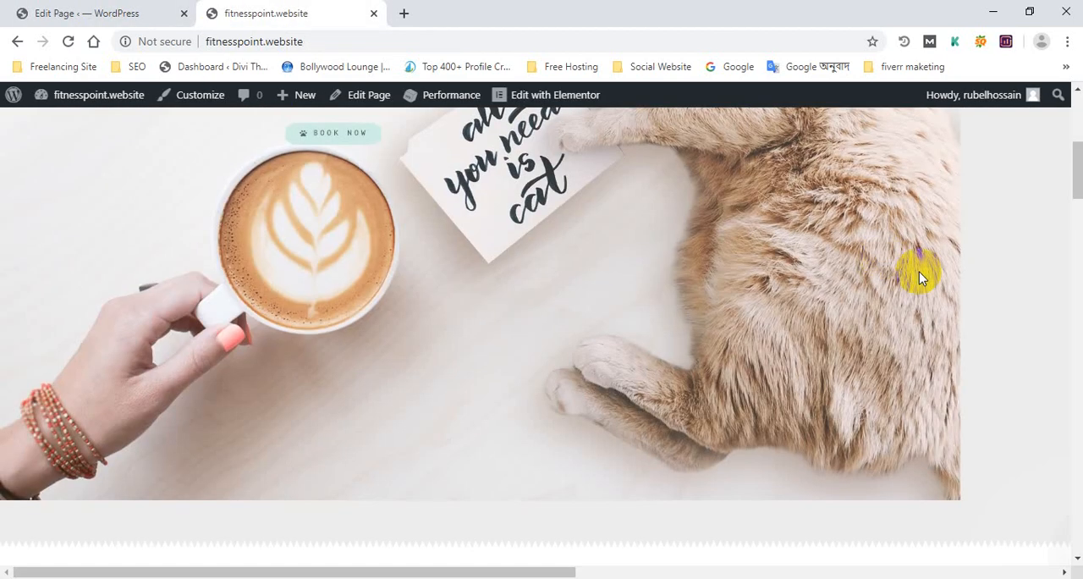
{"action": "scroll", "coordinate": [846, 284], "scroll_direction": "down", "scroll_amount": 15}
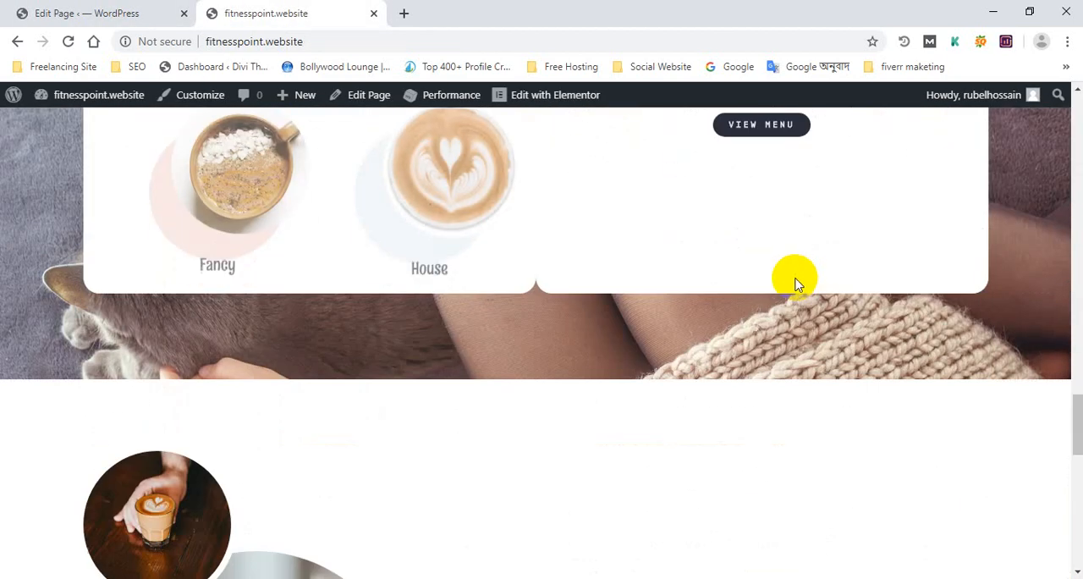
{"action": "scroll", "coordinate": [794, 284], "scroll_direction": "down", "scroll_amount": 2}
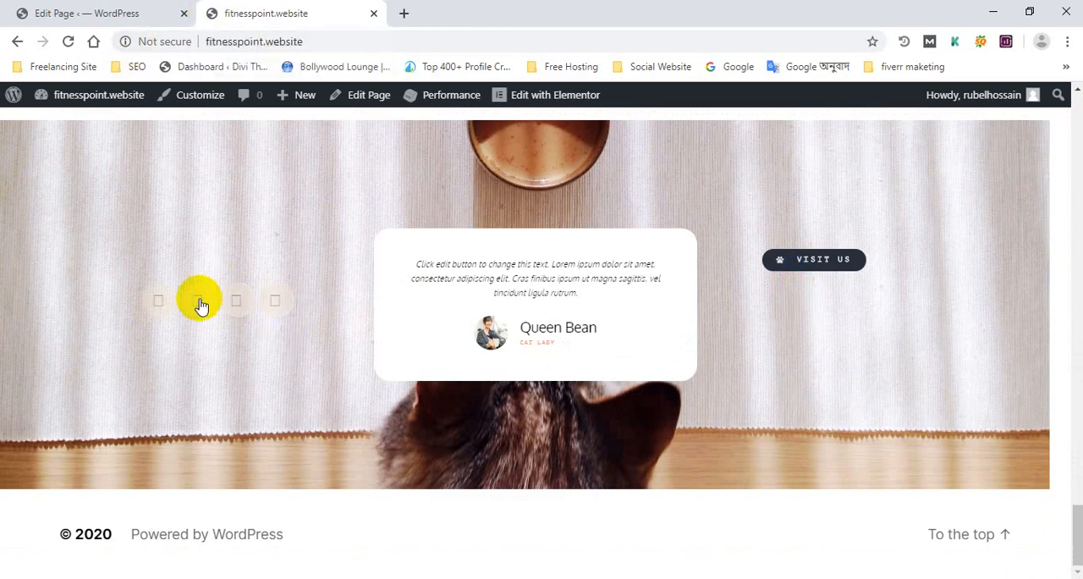
{"action": "scroll", "coordinate": [1023, 341], "scroll_direction": "up", "scroll_amount": 3}
{"action": "scroll", "coordinate": [1023, 340], "scroll_direction": "up", "scroll_amount": 3}
{"action": "left_click_drag", "start_coordinate": [1077, 455], "coordinate": [1077, 103]}
{"action": "left_click", "coordinate": [123, 9]}
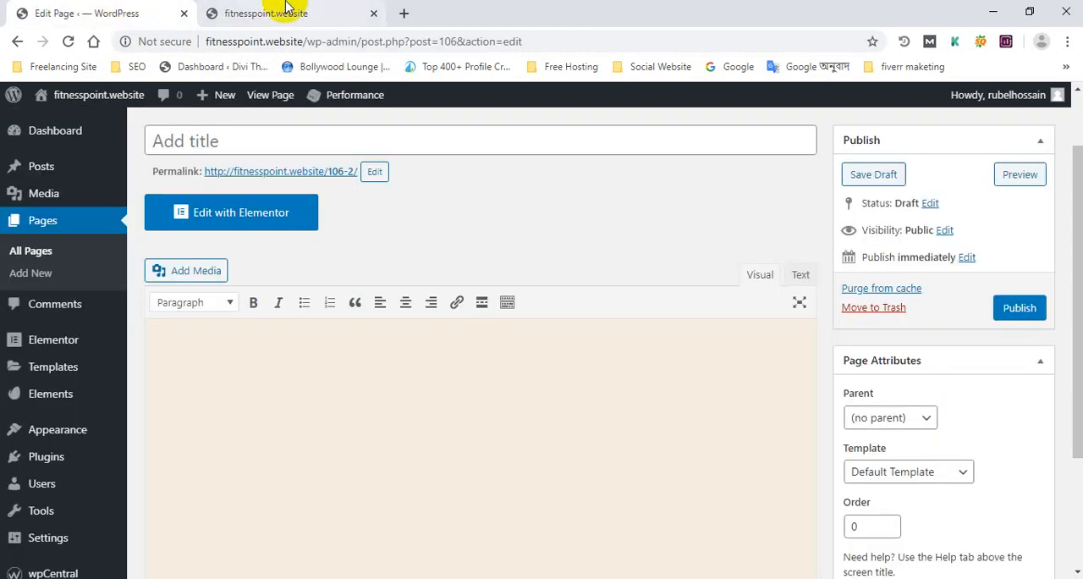
{"action": "left_click", "coordinate": [285, 9]}
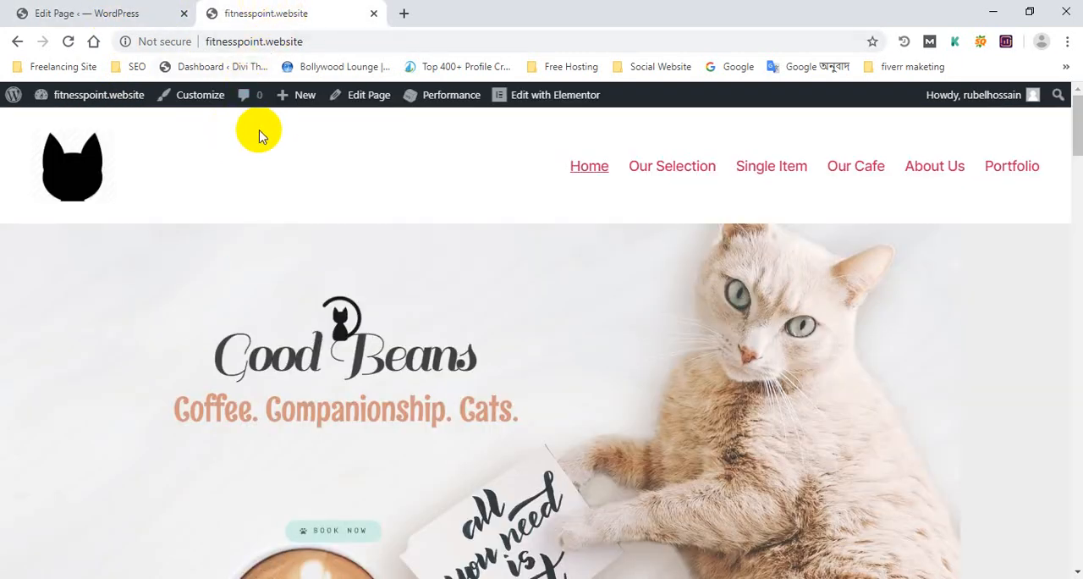
Open the Site Identity settings in the site customizer and pick ball.jpg from the media library for the site icon
{"action": "left_click", "coordinate": [204, 94]}
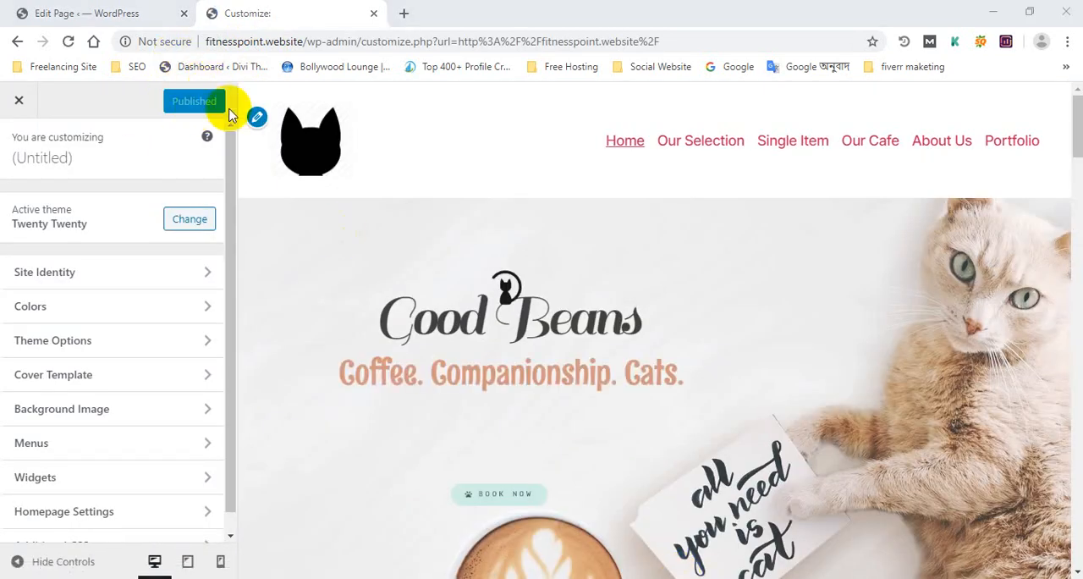
{"action": "left_click", "coordinate": [255, 117]}
{"action": "scroll", "coordinate": [55, 222], "scroll_direction": "down", "scroll_amount": 3}
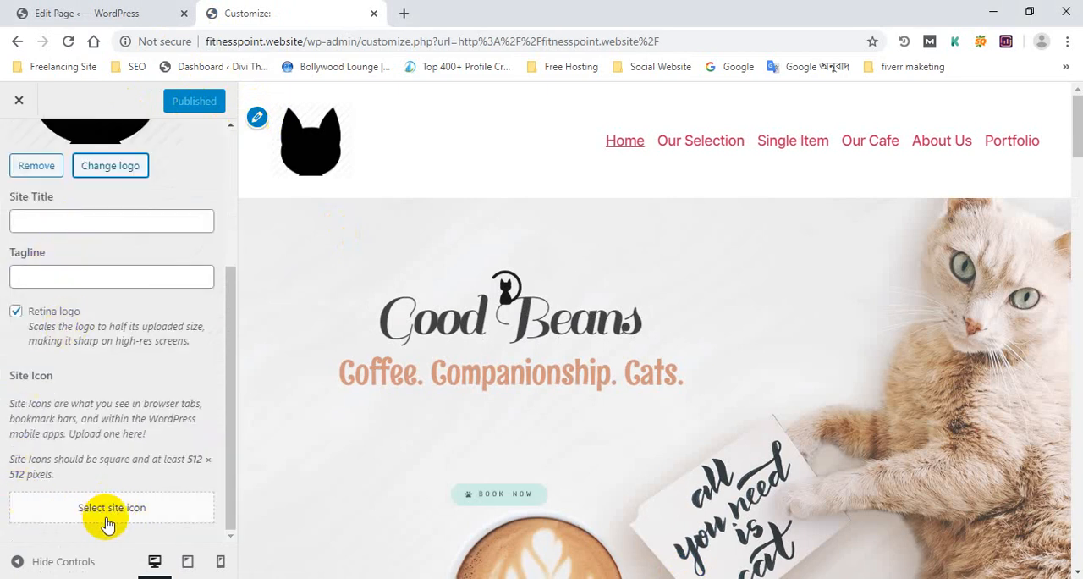
{"action": "left_click", "coordinate": [136, 513]}
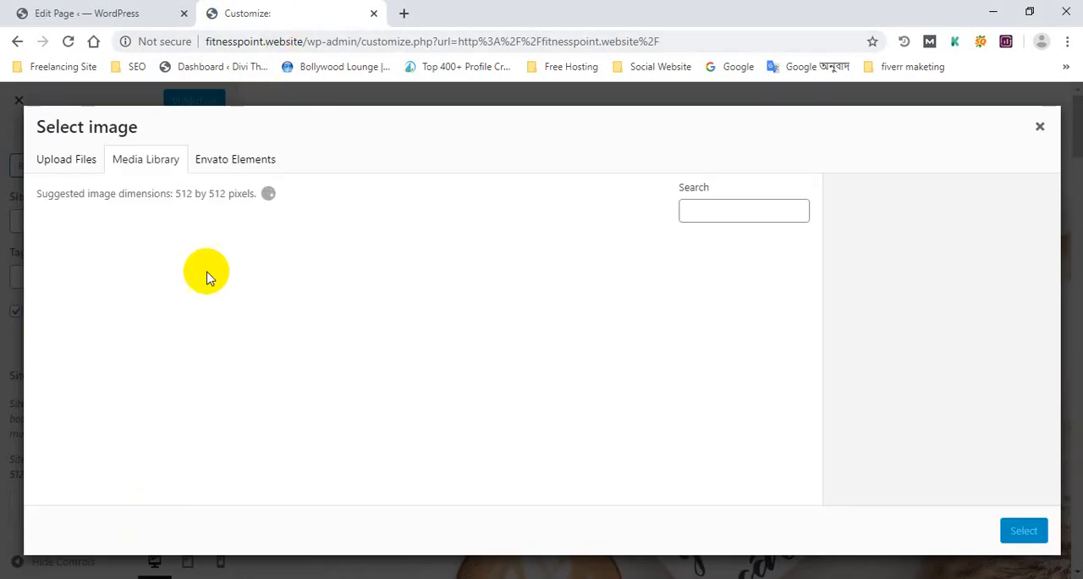
{"action": "left_click", "coordinate": [646, 302]}
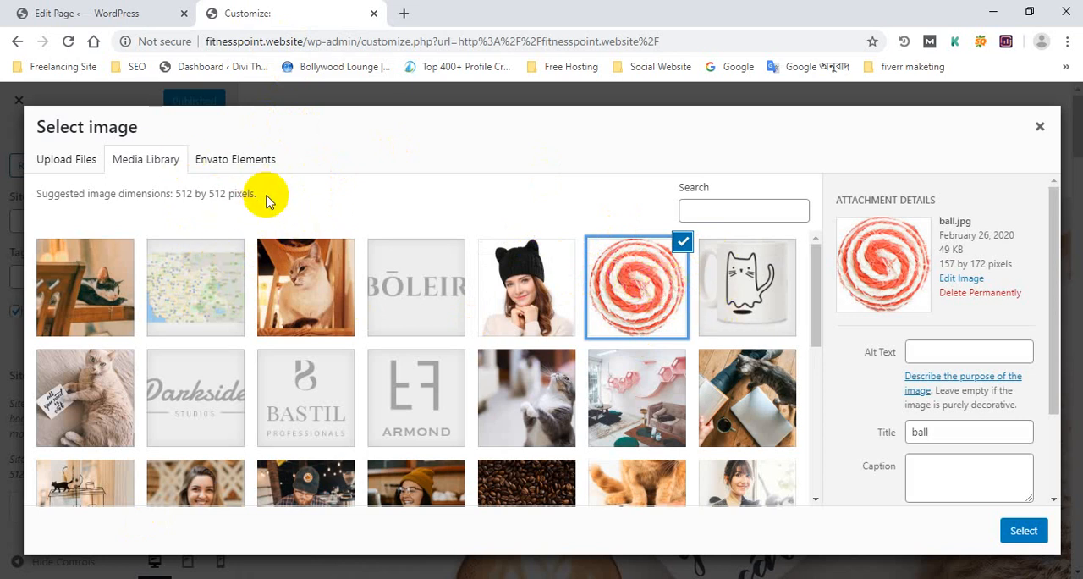
Browse the Envato Elements photos and view the details of the black-capped lories photo
{"action": "left_click", "coordinate": [257, 170]}
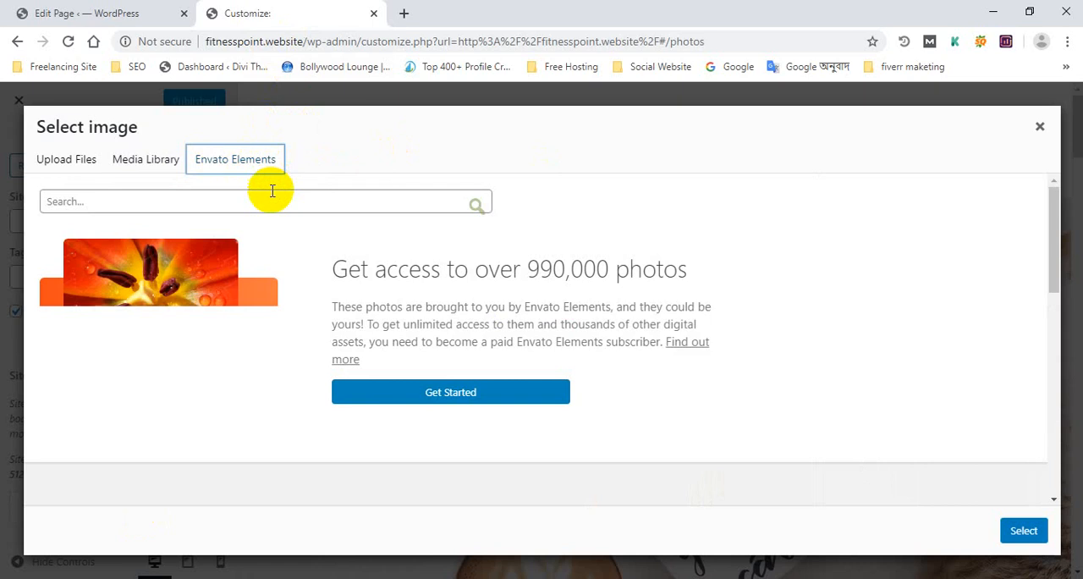
{"action": "scroll", "coordinate": [269, 220], "scroll_direction": "down", "scroll_amount": 5}
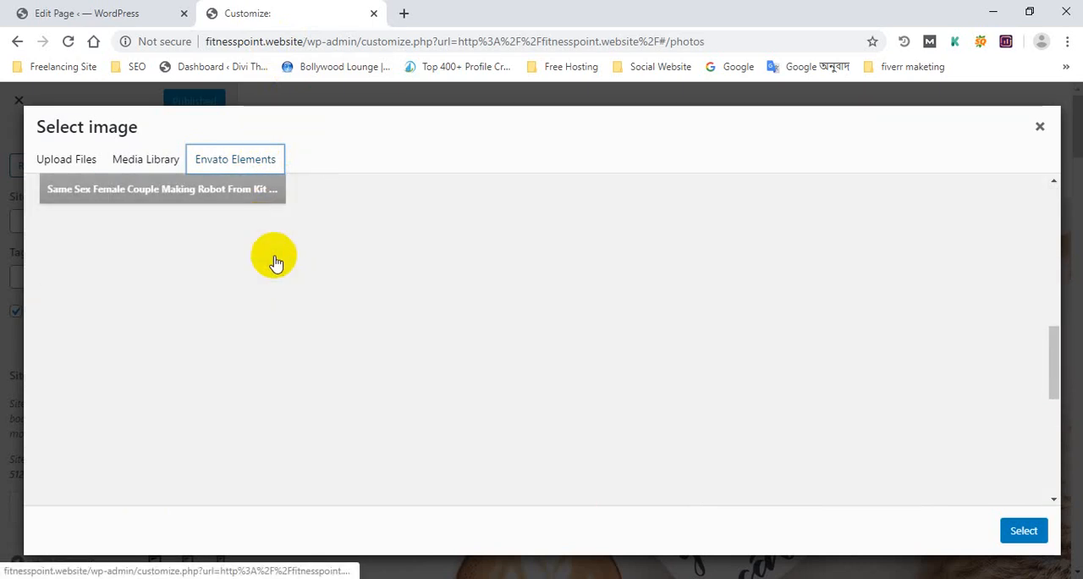
{"action": "scroll", "coordinate": [265, 274], "scroll_direction": "up", "scroll_amount": 3}
{"action": "scroll", "coordinate": [542, 347], "scroll_direction": "up", "scroll_amount": 4}
{"action": "scroll", "coordinate": [606, 364], "scroll_direction": "down", "scroll_amount": 3}
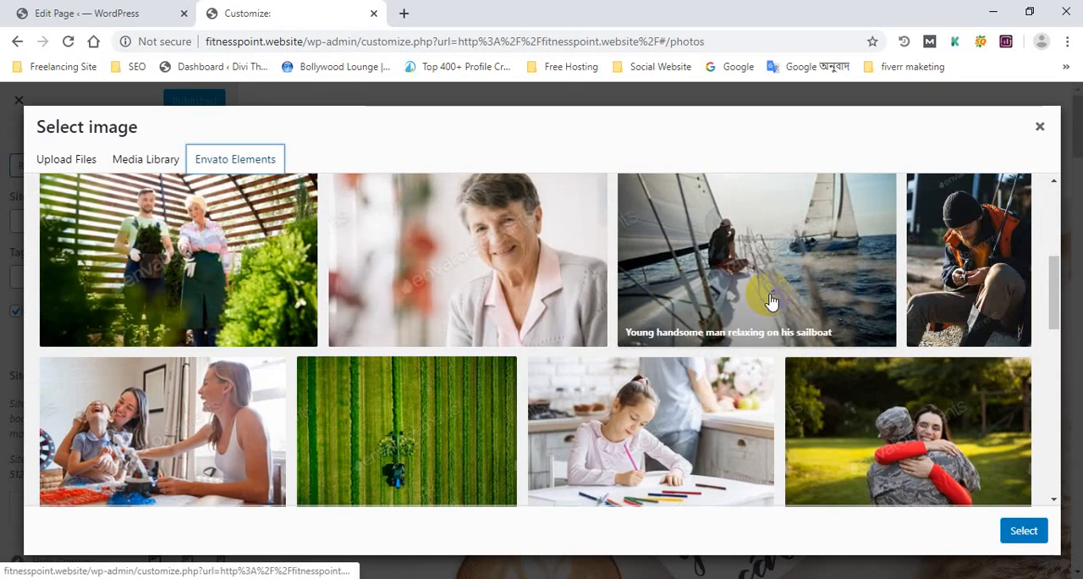
{"action": "scroll", "coordinate": [798, 272], "scroll_direction": "down", "scroll_amount": 4}
{"action": "scroll", "coordinate": [629, 310], "scroll_direction": "up", "scroll_amount": 1}
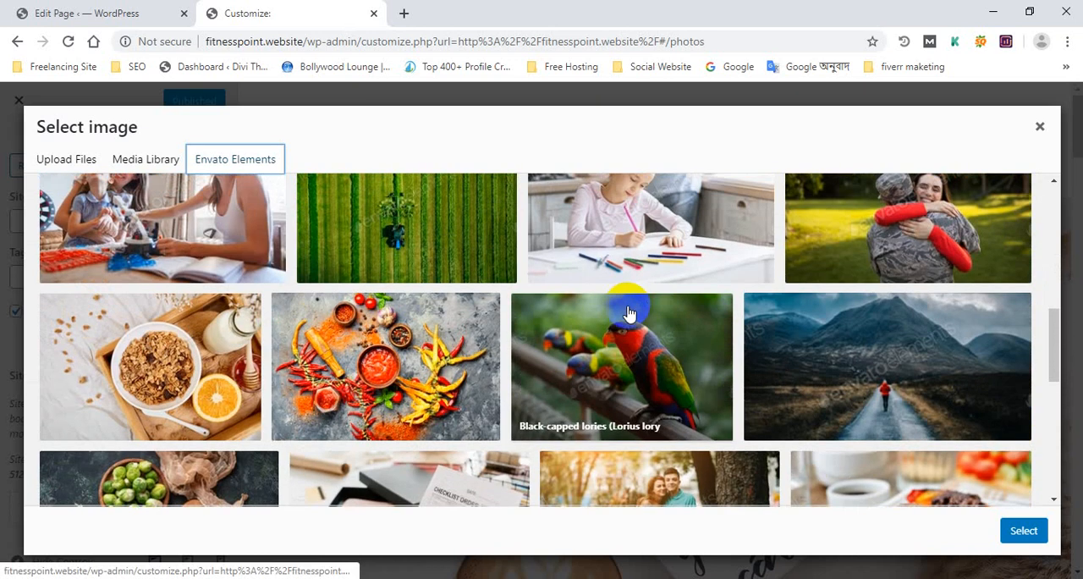
{"action": "left_click", "coordinate": [630, 326]}
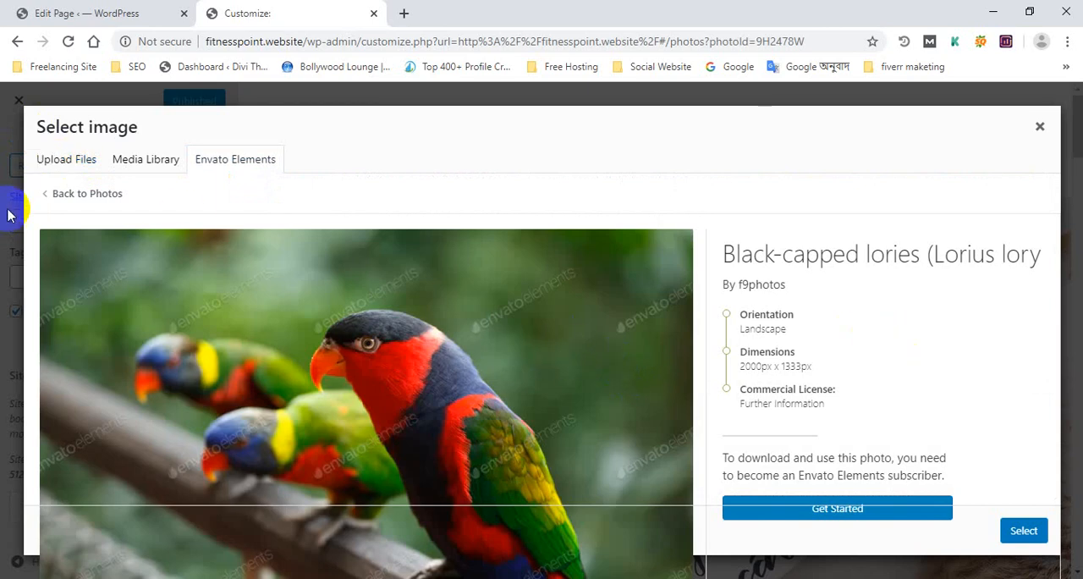
Return to the Envato Elements photos, view the details of the Red hot chilli sauce photo, and go back to the photo list
{"action": "left_click", "coordinate": [51, 157]}
{"action": "left_click", "coordinate": [227, 160]}
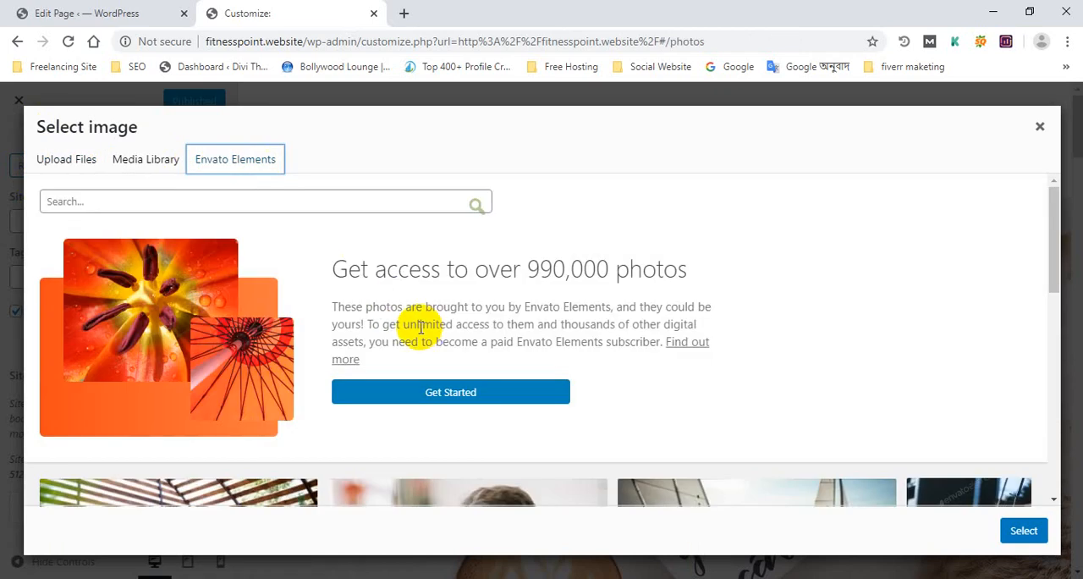
{"action": "scroll", "coordinate": [421, 328], "scroll_direction": "down", "scroll_amount": 6}
{"action": "left_click", "coordinate": [409, 360]}
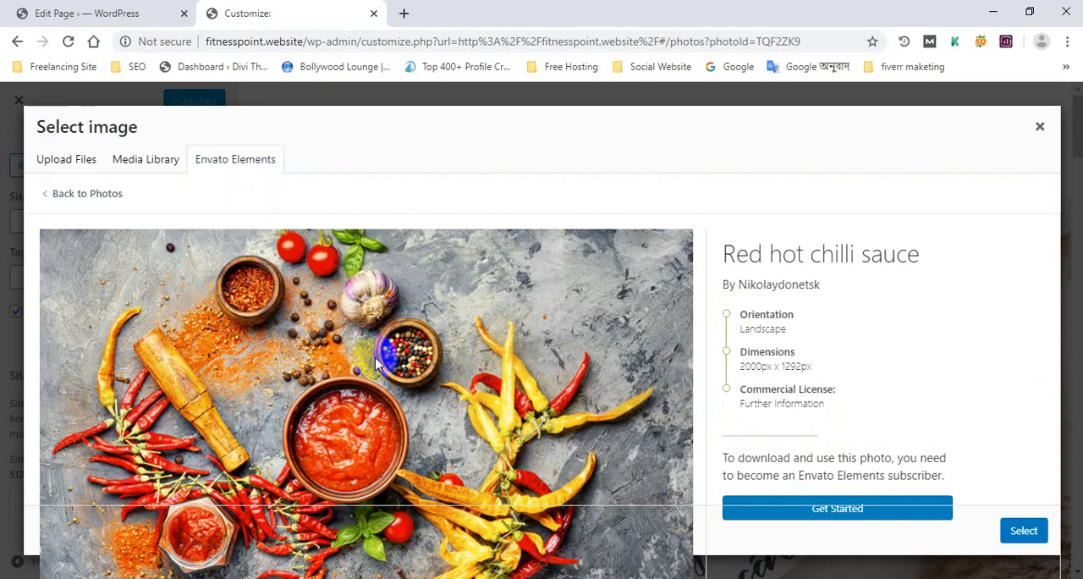
{"action": "left_click", "coordinate": [80, 193]}
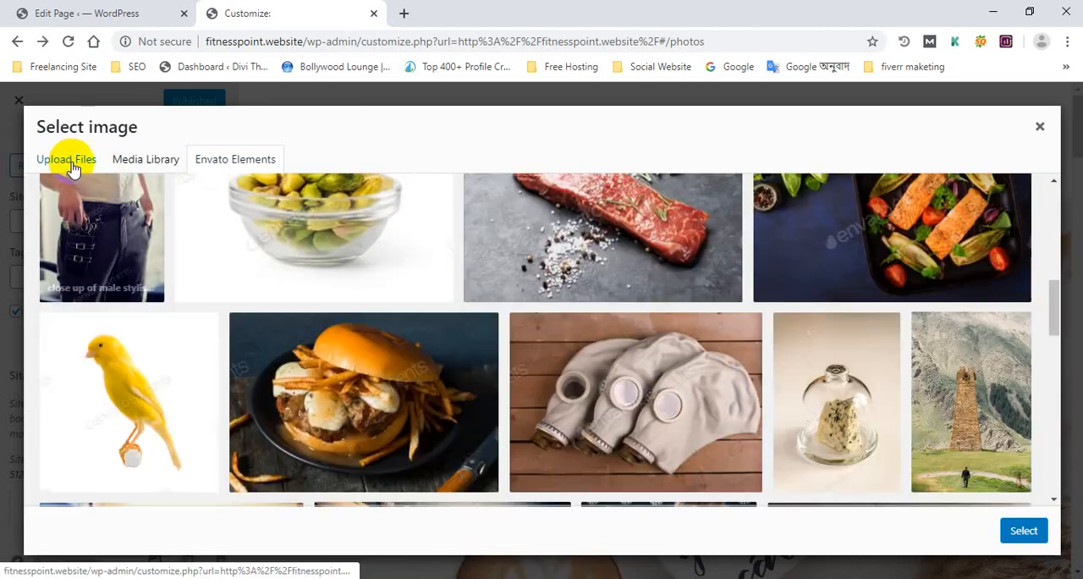
{"action": "scroll", "coordinate": [225, 249], "scroll_direction": "down", "scroll_amount": 5}
{"action": "scroll", "coordinate": [293, 285], "scroll_direction": "up", "scroll_amount": 4}
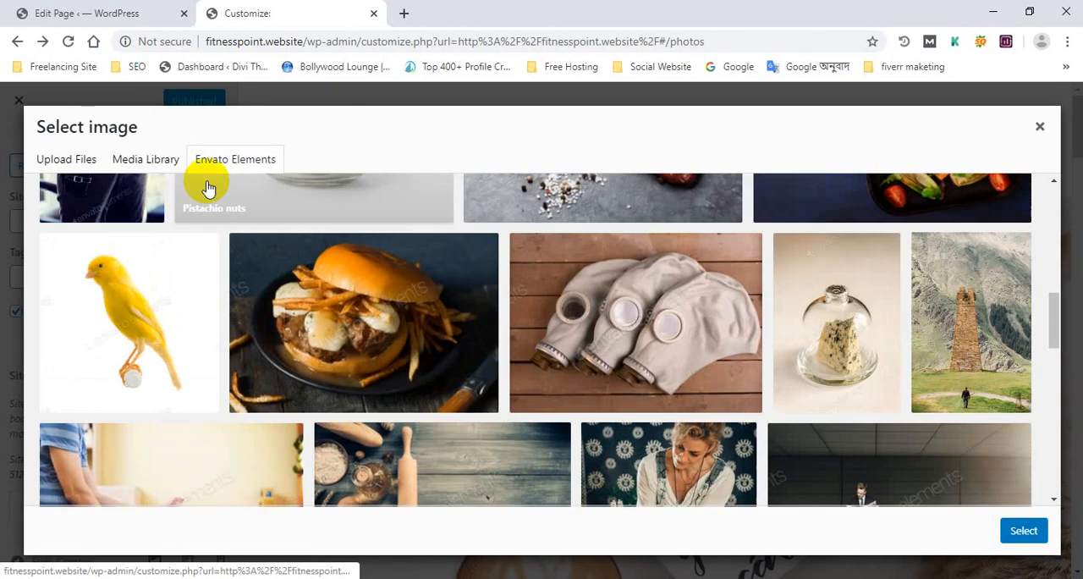
Check the options of the Elements plugin in the WordPress admin and return to the site icon selection
{"action": "left_click", "coordinate": [169, 8]}
{"action": "scroll", "coordinate": [68, 338], "scroll_direction": "down", "scroll_amount": 3}
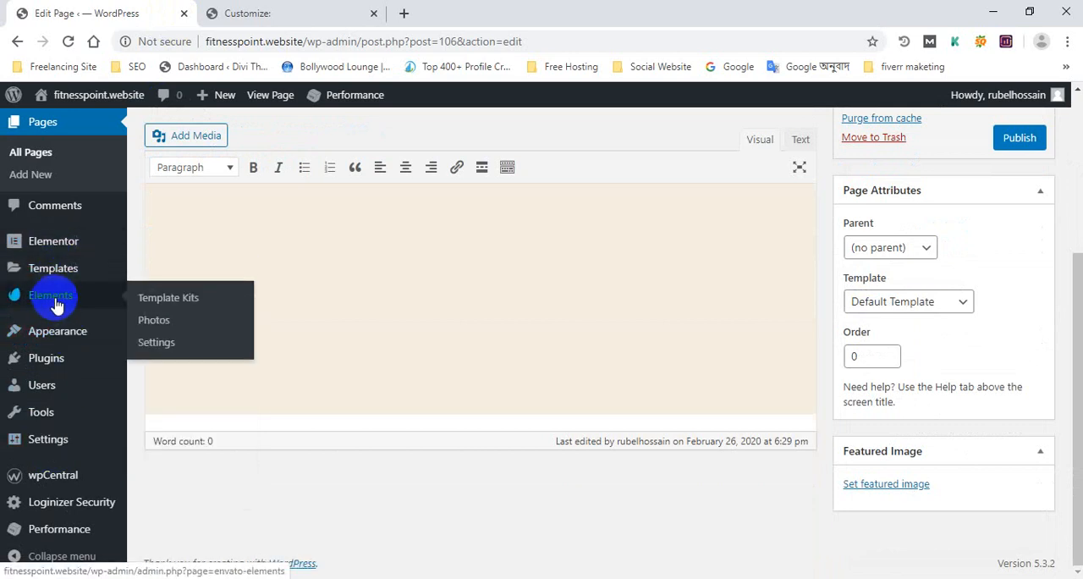
{"action": "left_click", "coordinate": [285, 15]}
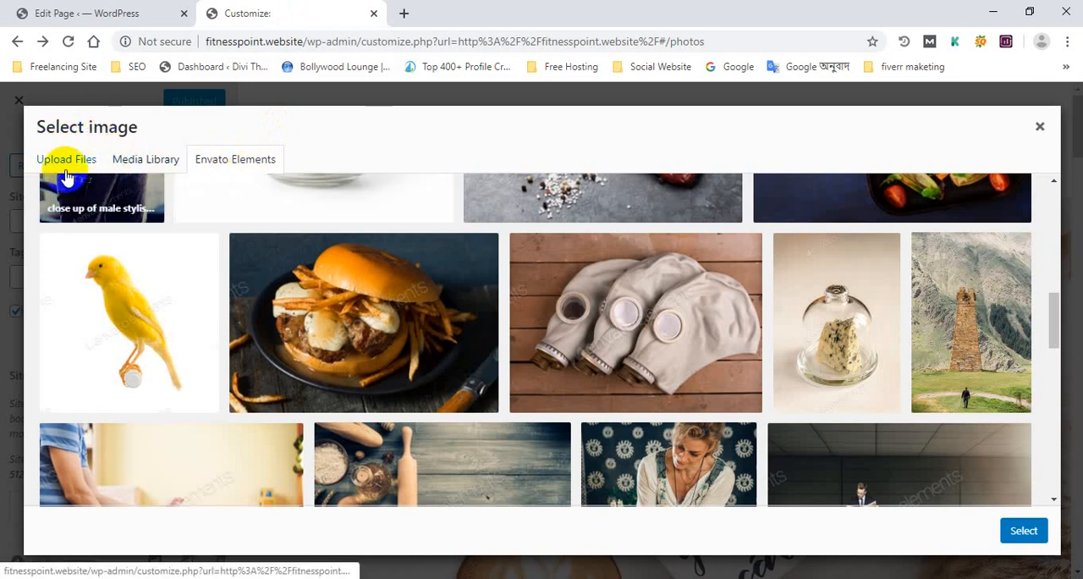
Use ball.jpg from the media library as the site icon, adjust its crop area, and publish the change
{"action": "left_click", "coordinate": [66, 160]}
{"action": "left_click", "coordinate": [146, 161]}
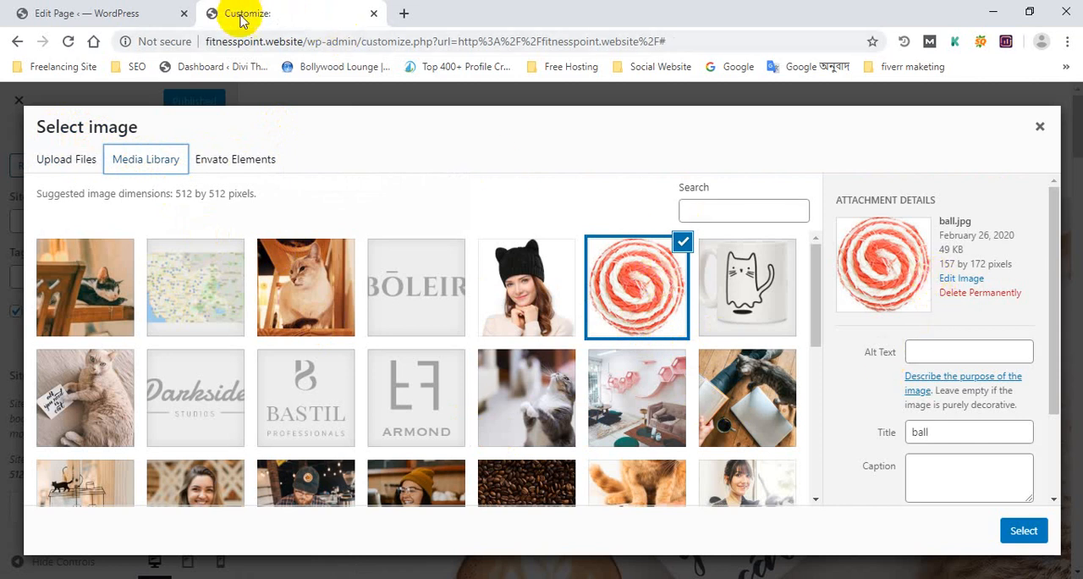
{"action": "left_click", "coordinate": [1023, 530]}
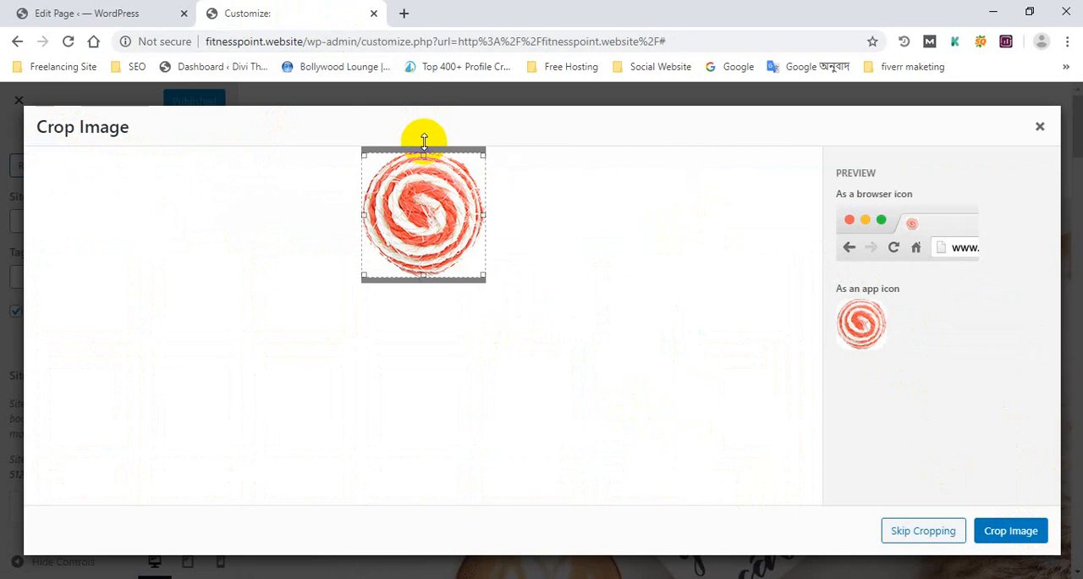
{"action": "left_click_drag", "start_coordinate": [415, 227], "coordinate": [416, 221]}
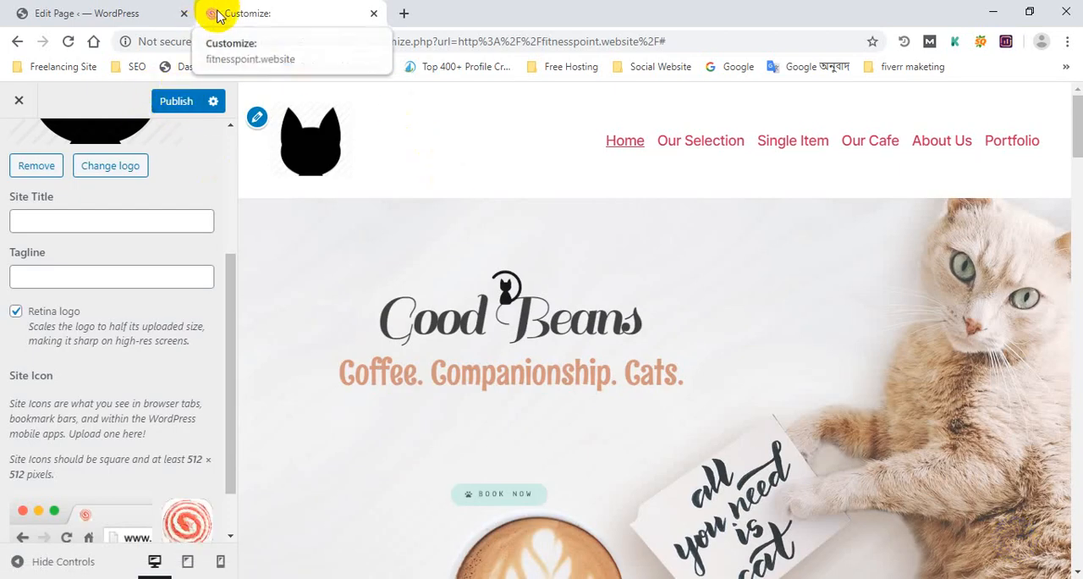
Open the live site in a new browser tab from the WordPress admin to check the site icon
{"action": "left_click", "coordinate": [93, 13]}
{"action": "mouse_move", "coordinate": [93, 99]}
{"action": "left_click", "coordinate": [80, 133], "text": "ctrl"}
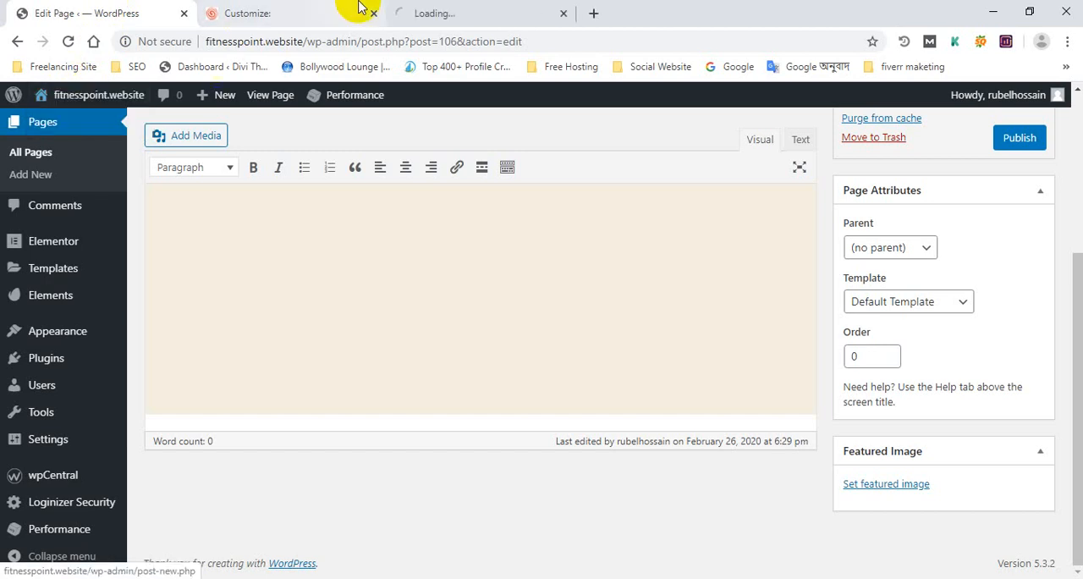
{"action": "left_click", "coordinate": [461, 10]}
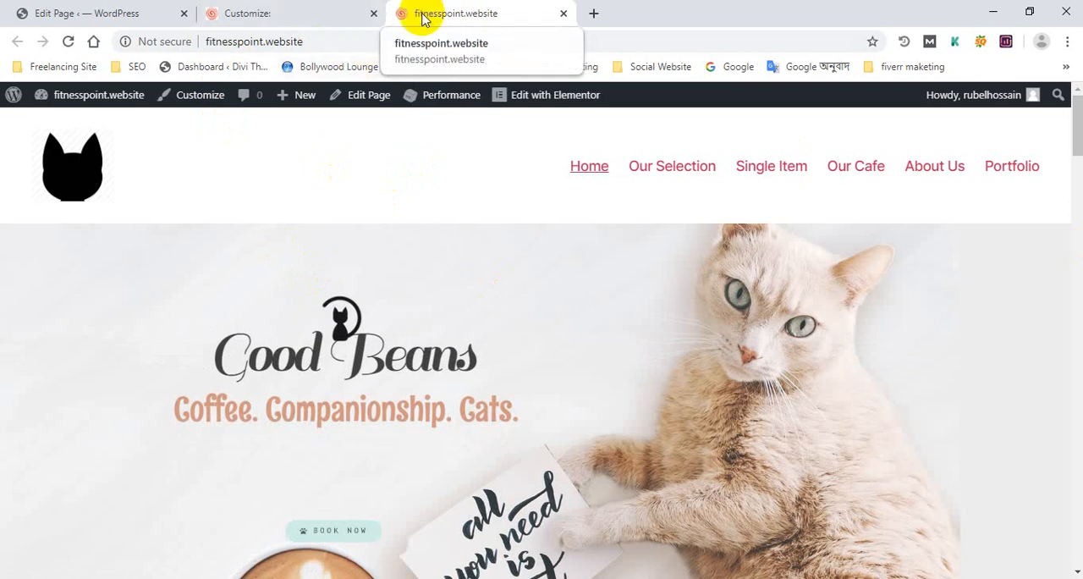
Go back to the customizer, check its site preview, and close the customizer tab
{"action": "left_click", "coordinate": [285, 17]}
{"action": "scroll", "coordinate": [336, 295], "scroll_direction": "down", "scroll_amount": 8}
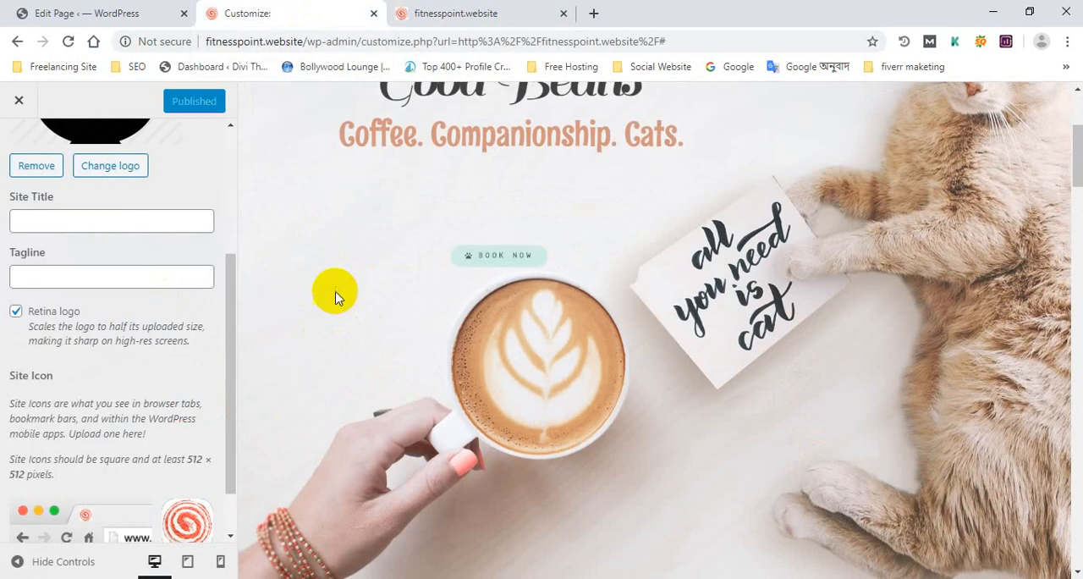
{"action": "scroll", "coordinate": [204, 200], "scroll_direction": "up", "scroll_amount": 3}
{"action": "middle_click", "coordinate": [302, 7]}
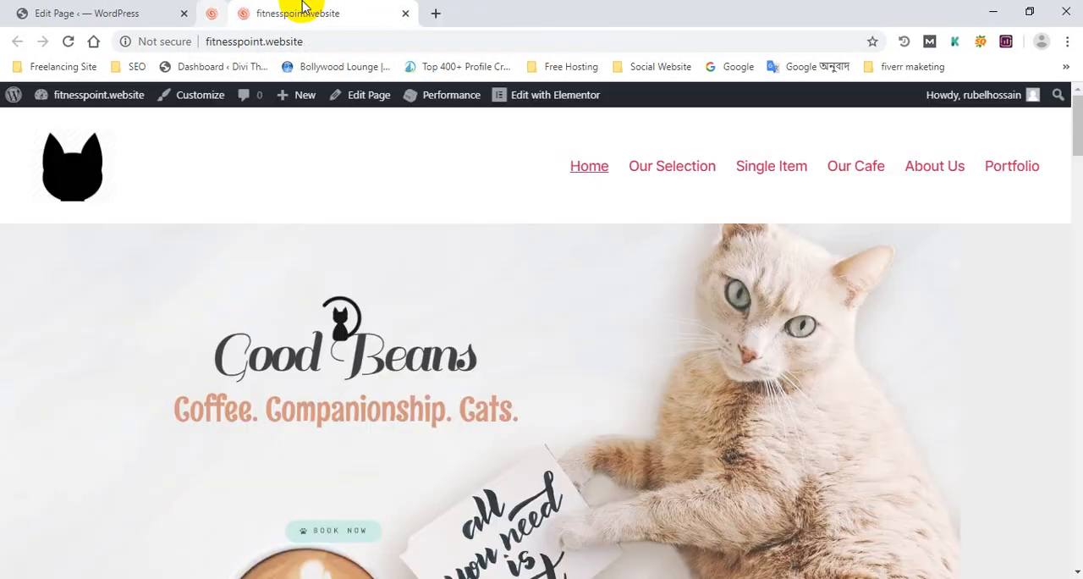
Look through the live homepage's sections down to the footer and return towards its upper part
{"action": "scroll", "coordinate": [669, 381], "scroll_direction": "down", "scroll_amount": 10}
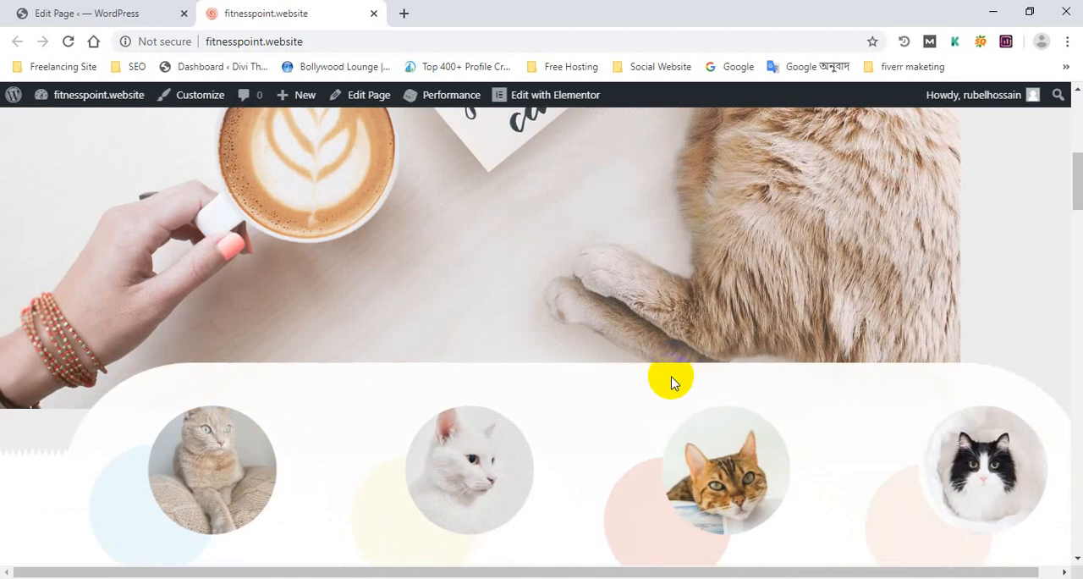
{"action": "scroll", "coordinate": [417, 386], "scroll_direction": "down", "scroll_amount": 15}
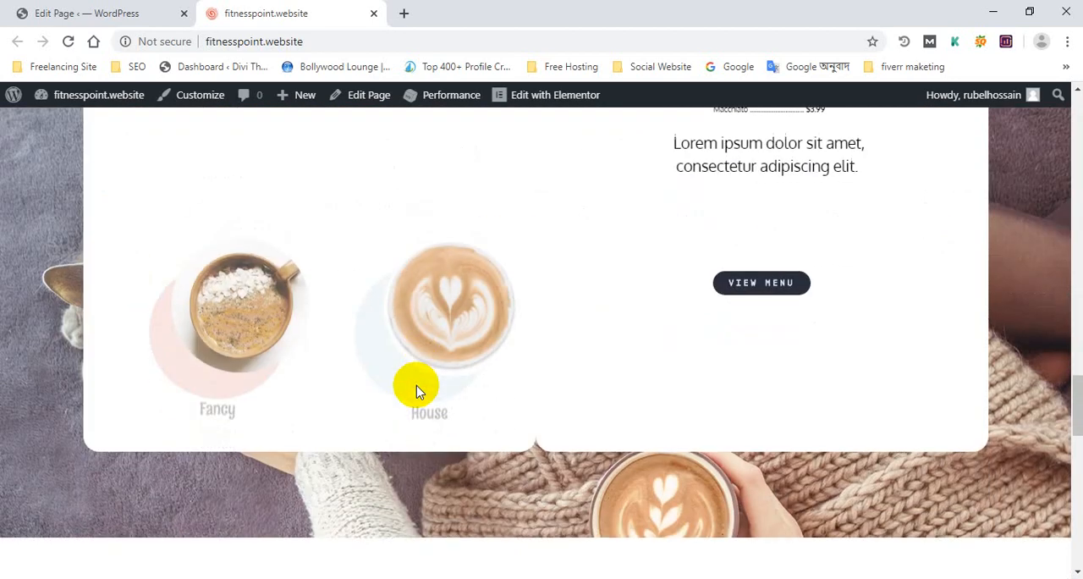
{"action": "scroll", "coordinate": [416, 387], "scroll_direction": "down", "scroll_amount": 5}
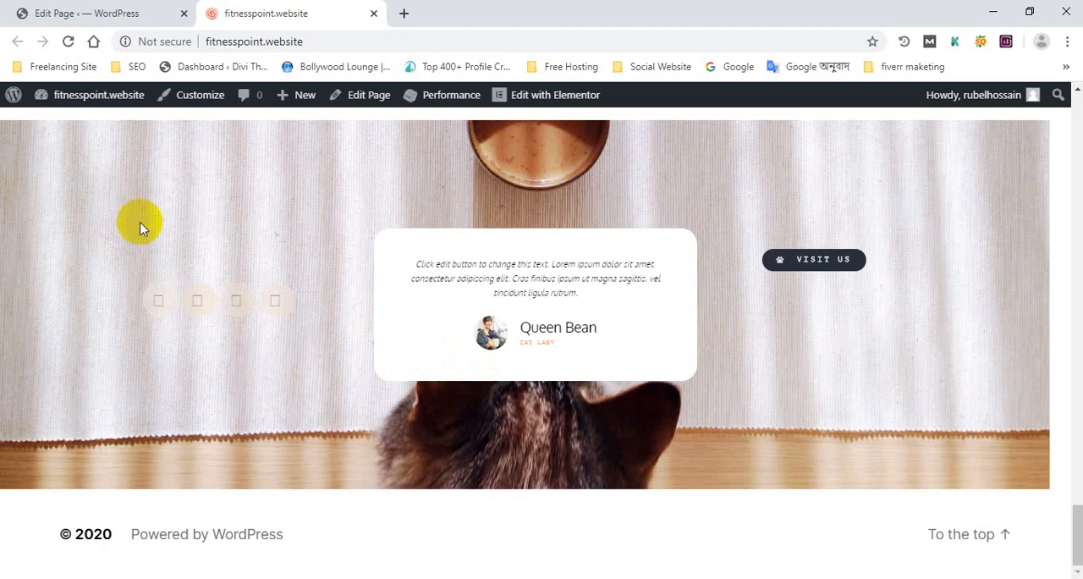
{"action": "scroll", "coordinate": [321, 252], "scroll_direction": "up", "scroll_amount": 2}
{"action": "scroll", "coordinate": [321, 253], "scroll_direction": "up", "scroll_amount": 5}
Open the home page in the Elementor editor and look through its sections down to the coffee menu
{"action": "scroll", "coordinate": [285, 177], "scroll_direction": "down", "scroll_amount": 7}
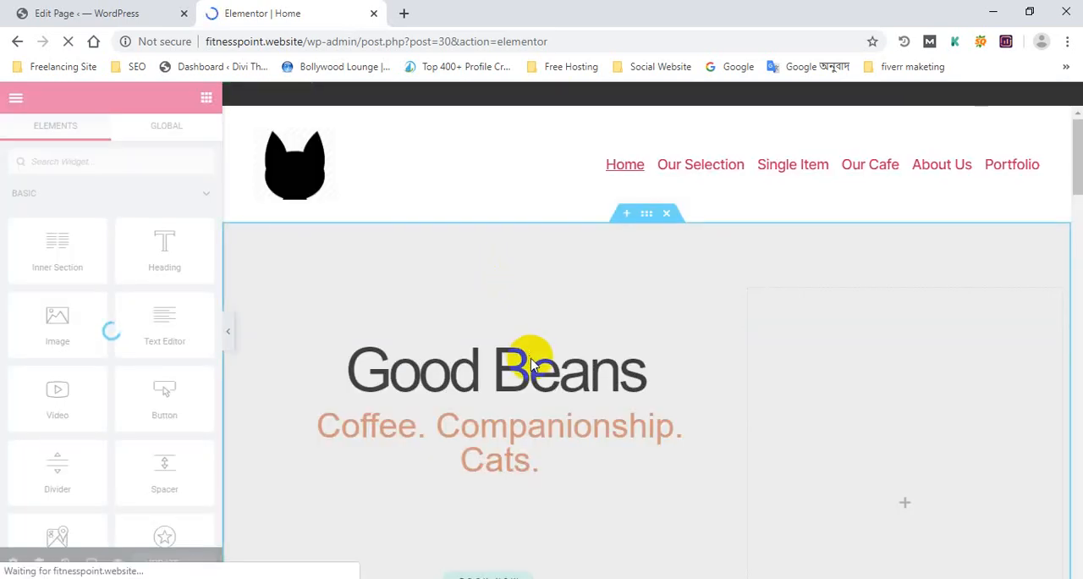
{"action": "scroll", "coordinate": [529, 355], "scroll_direction": "down", "scroll_amount": 10}
{"action": "scroll", "coordinate": [533, 363], "scroll_direction": "down", "scroll_amount": 15}
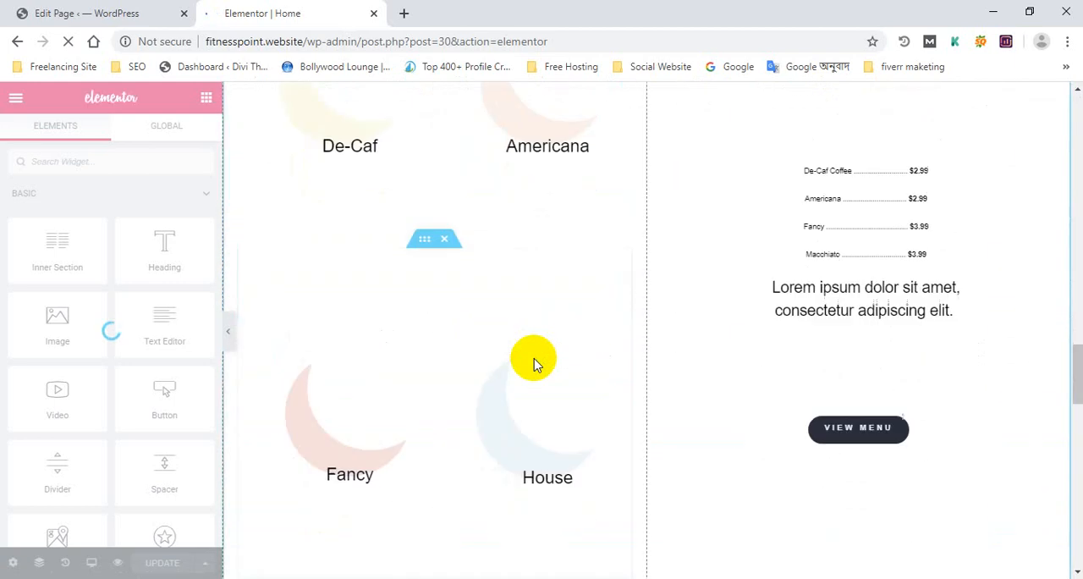
Look through the home page's sections in the editor down to the testimonial section with the cat photo background
{"action": "scroll", "coordinate": [533, 362], "scroll_direction": "up", "scroll_amount": 20}
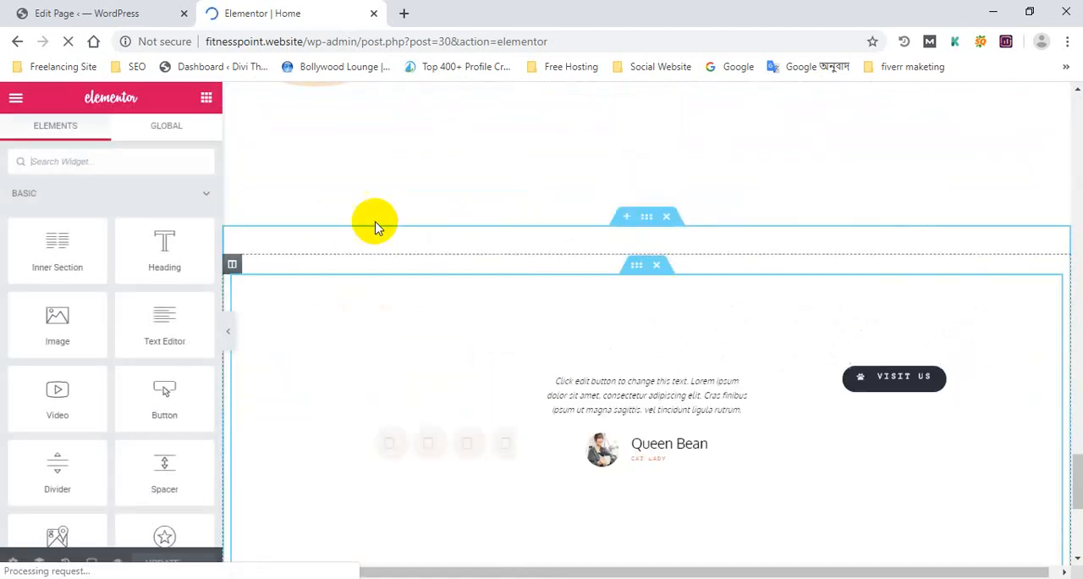
{"action": "scroll", "coordinate": [411, 331], "scroll_direction": "down", "scroll_amount": 20}
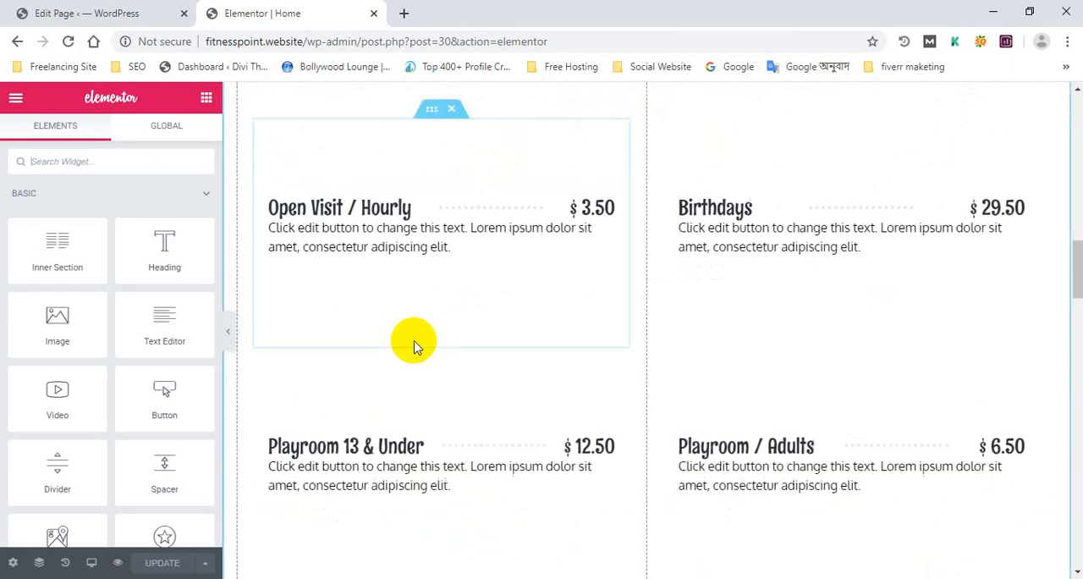
{"action": "scroll", "coordinate": [411, 343], "scroll_direction": "down", "scroll_amount": 5}
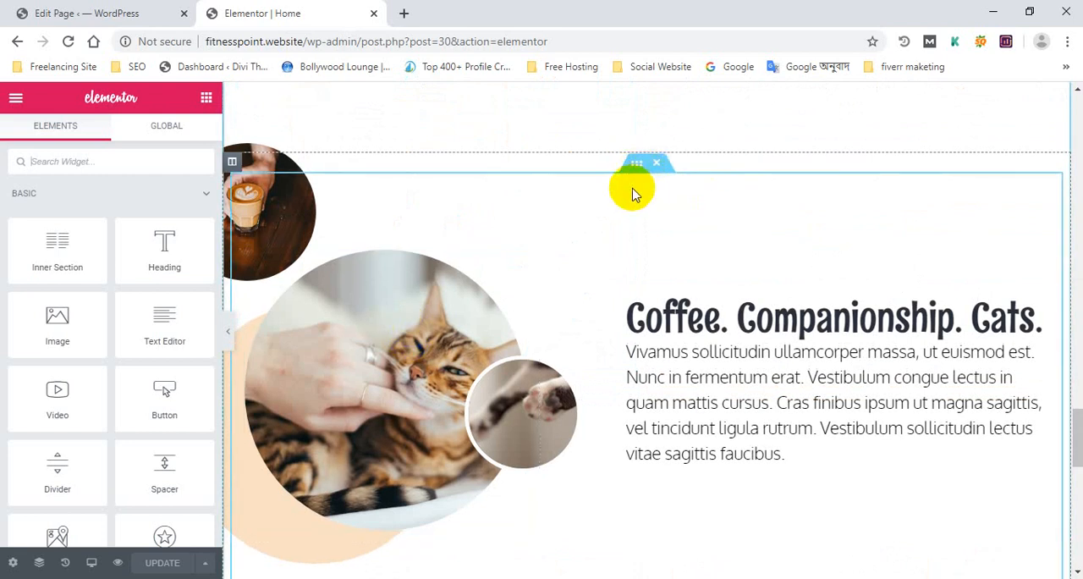
{"action": "scroll", "coordinate": [635, 172], "scroll_direction": "down", "scroll_amount": 8}
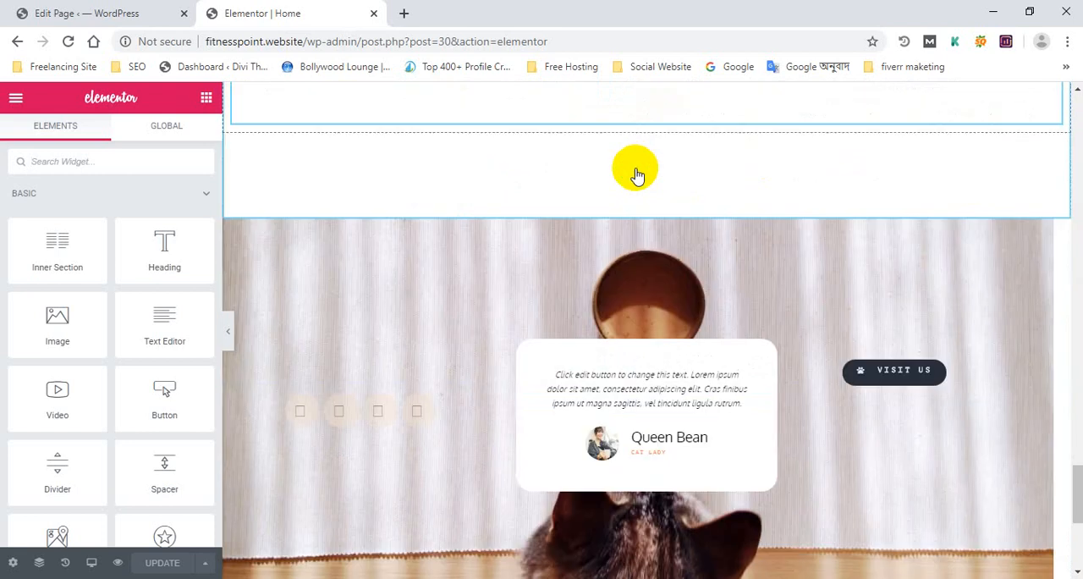
{"action": "scroll", "coordinate": [636, 174], "scroll_direction": "up", "scroll_amount": 4}
{"action": "scroll", "coordinate": [639, 182], "scroll_direction": "up", "scroll_amount": 4}
{"action": "scroll", "coordinate": [649, 222], "scroll_direction": "down", "scroll_amount": 4}
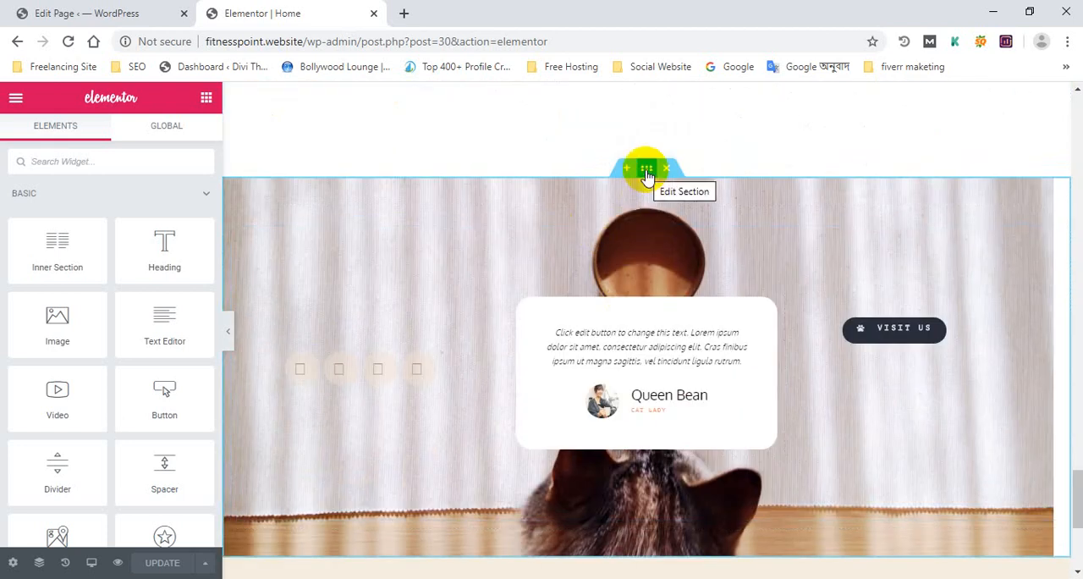
Open the style settings of the testimonial section with the cat photo and look through its background options
{"action": "left_click", "coordinate": [646, 172]}
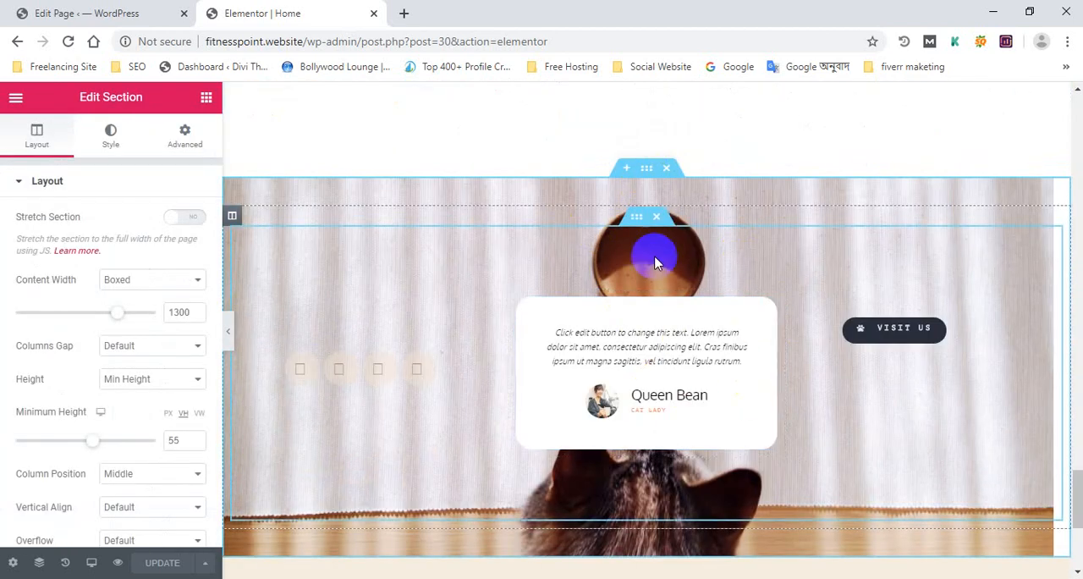
{"action": "left_click", "coordinate": [110, 135]}
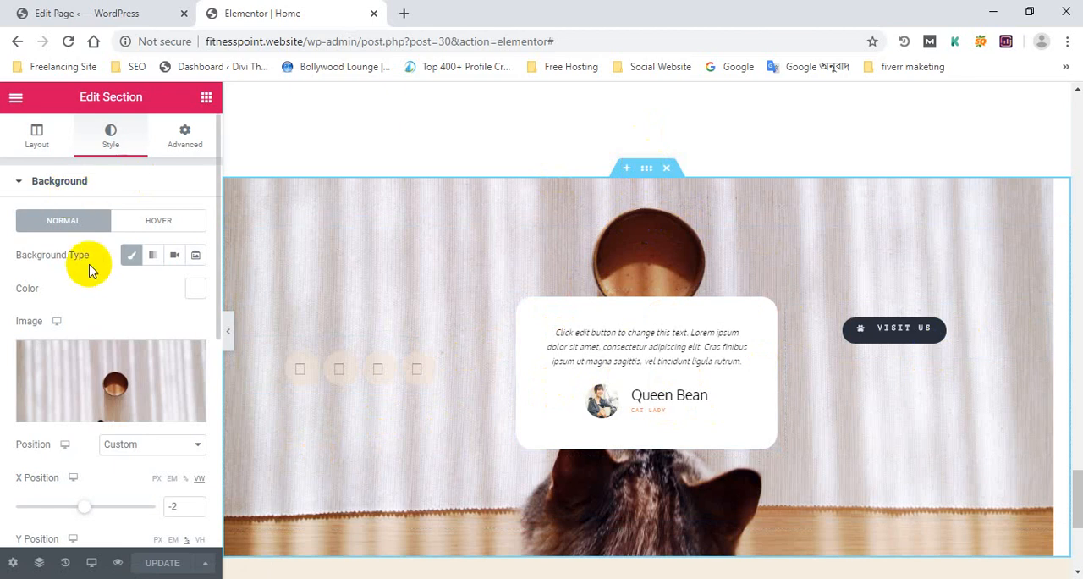
{"action": "scroll", "coordinate": [77, 258], "scroll_direction": "down", "scroll_amount": 5}
{"action": "scroll", "coordinate": [70, 286], "scroll_direction": "up", "scroll_amount": 4}
{"action": "scroll", "coordinate": [65, 259], "scroll_direction": "up", "scroll_amount": 1}
{"action": "scroll", "coordinate": [75, 288], "scroll_direction": "down", "scroll_amount": 5}
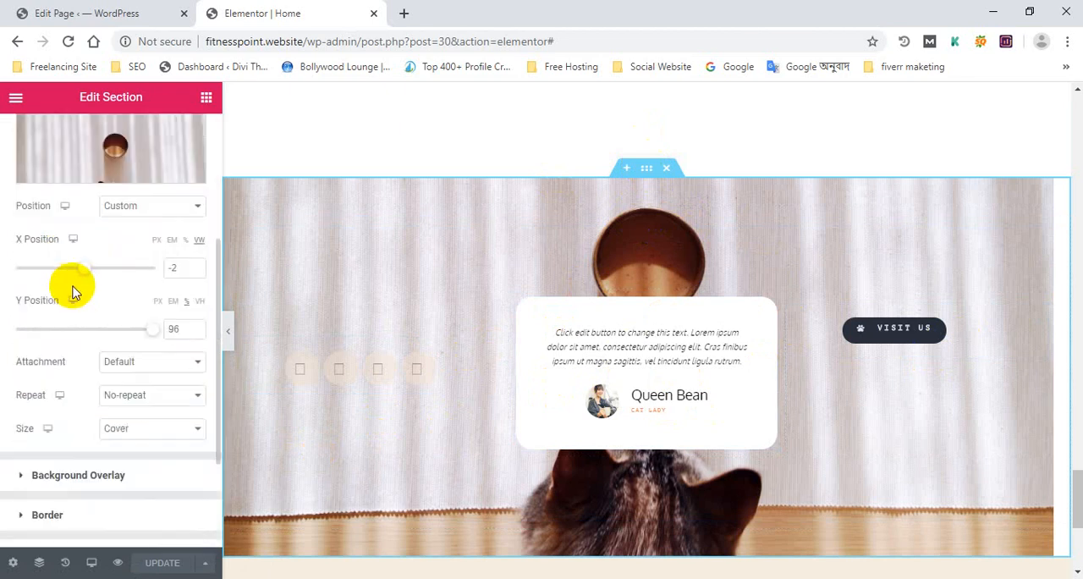
{"action": "scroll", "coordinate": [90, 267], "scroll_direction": "up", "scroll_amount": 5}
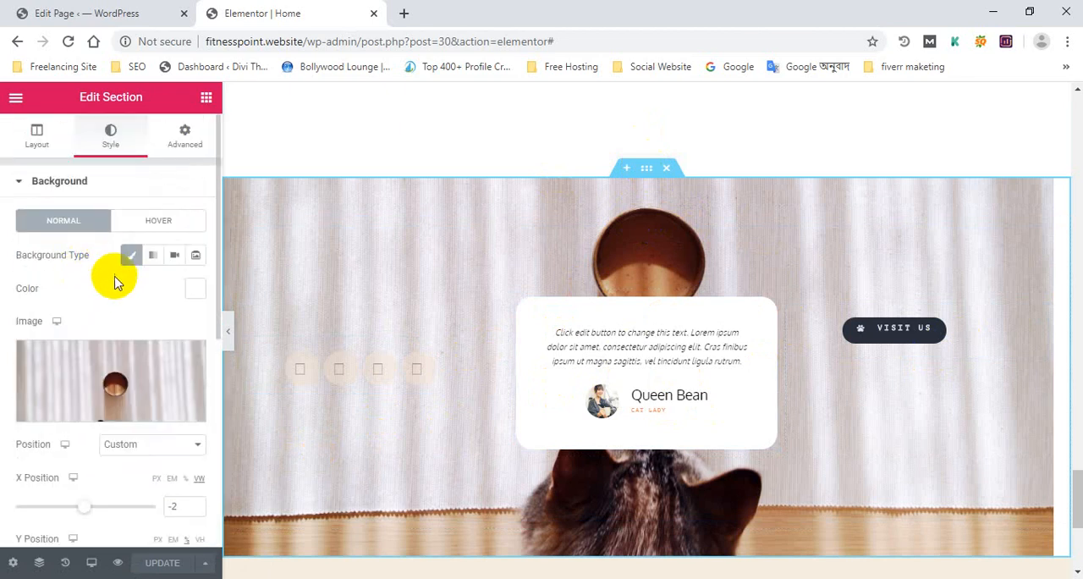
{"action": "scroll", "coordinate": [114, 291], "scroll_direction": "down", "scroll_amount": 3}
{"action": "scroll", "coordinate": [109, 293], "scroll_direction": "down", "scroll_amount": 2}
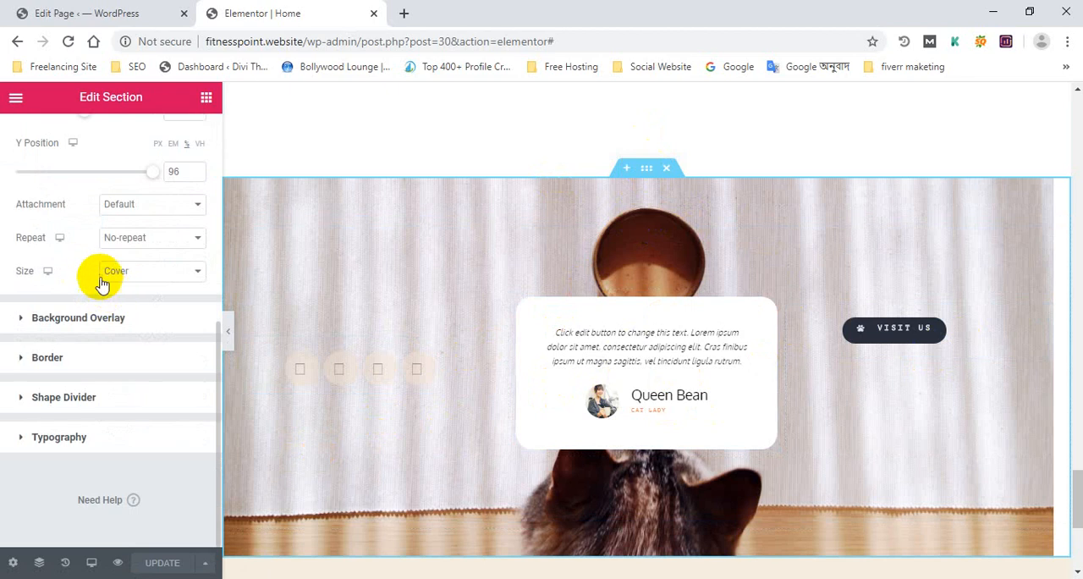
{"action": "scroll", "coordinate": [452, 314], "scroll_direction": "down", "scroll_amount": 1}
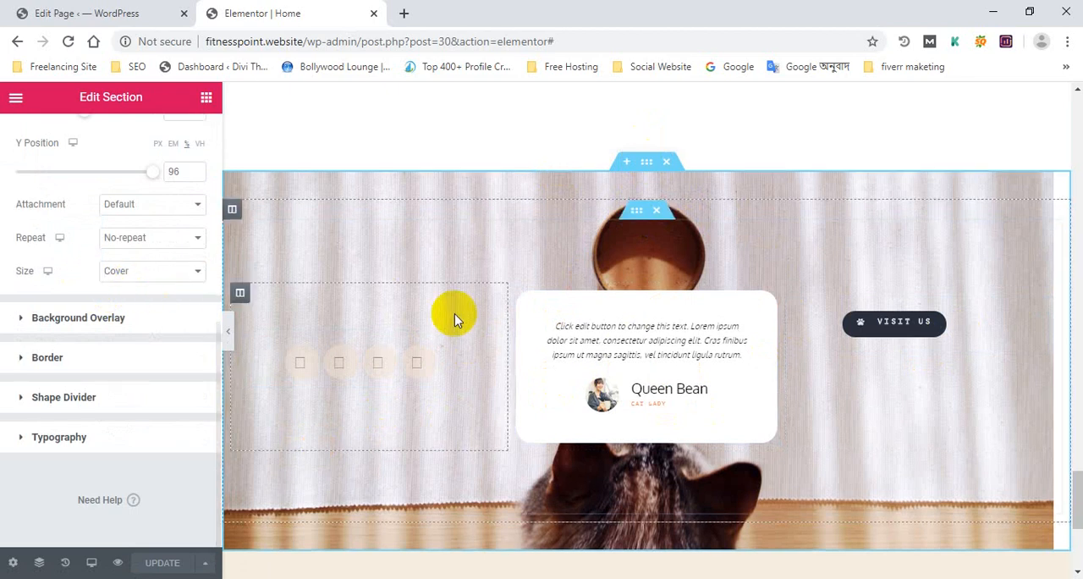
{"action": "scroll", "coordinate": [573, 297], "scroll_direction": "up", "scroll_amount": 3}
{"action": "scroll", "coordinate": [113, 314], "scroll_direction": "up", "scroll_amount": 5}
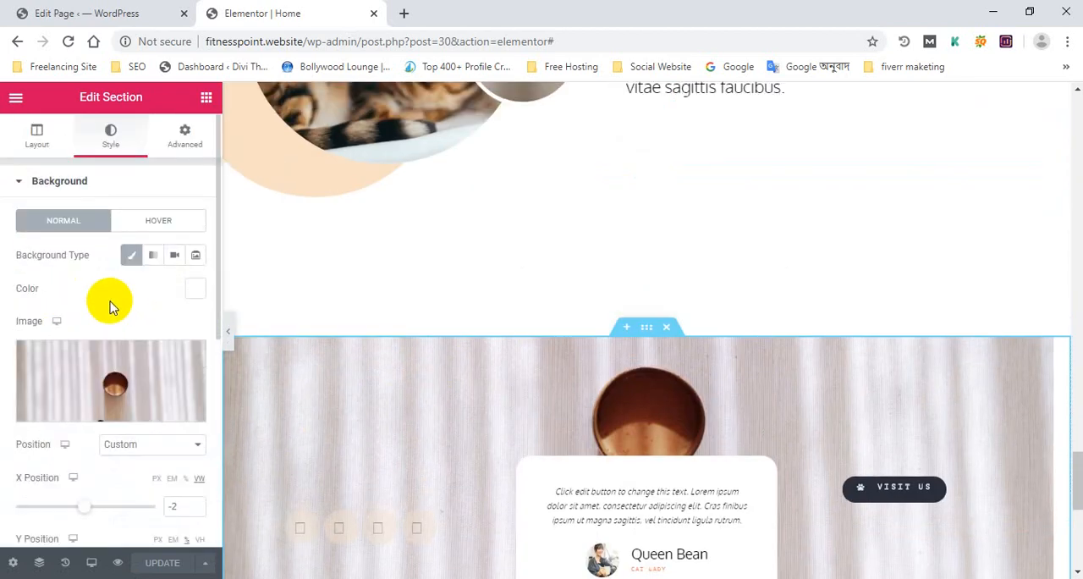
{"action": "scroll", "coordinate": [110, 305], "scroll_direction": "down", "scroll_amount": 3}
{"action": "scroll", "coordinate": [449, 396], "scroll_direction": "down", "scroll_amount": 4}
{"action": "scroll", "coordinate": [116, 284], "scroll_direction": "up", "scroll_amount": 3}
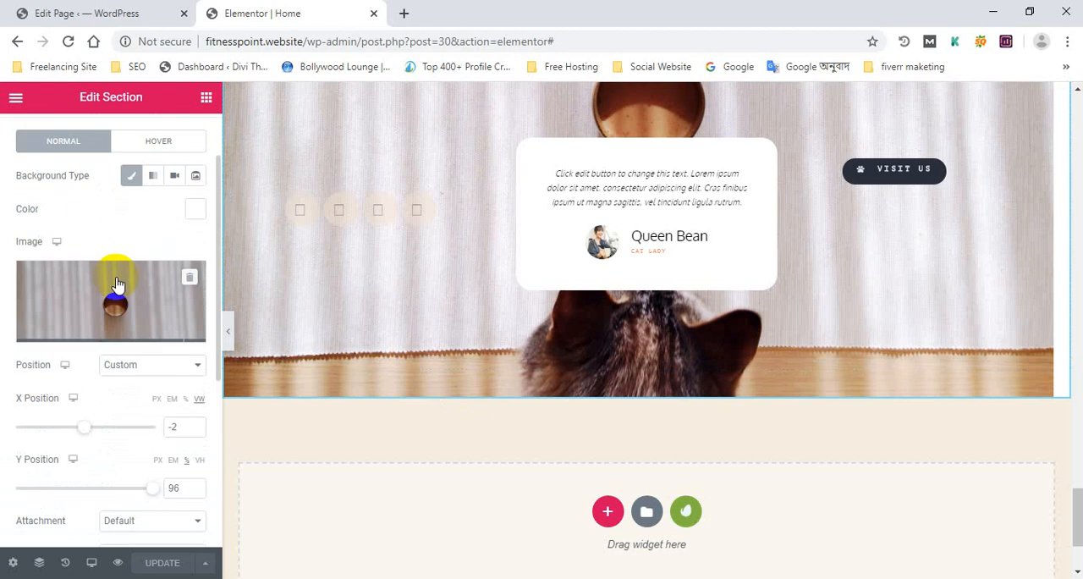
{"action": "scroll", "coordinate": [115, 282], "scroll_direction": "down", "scroll_amount": 2}
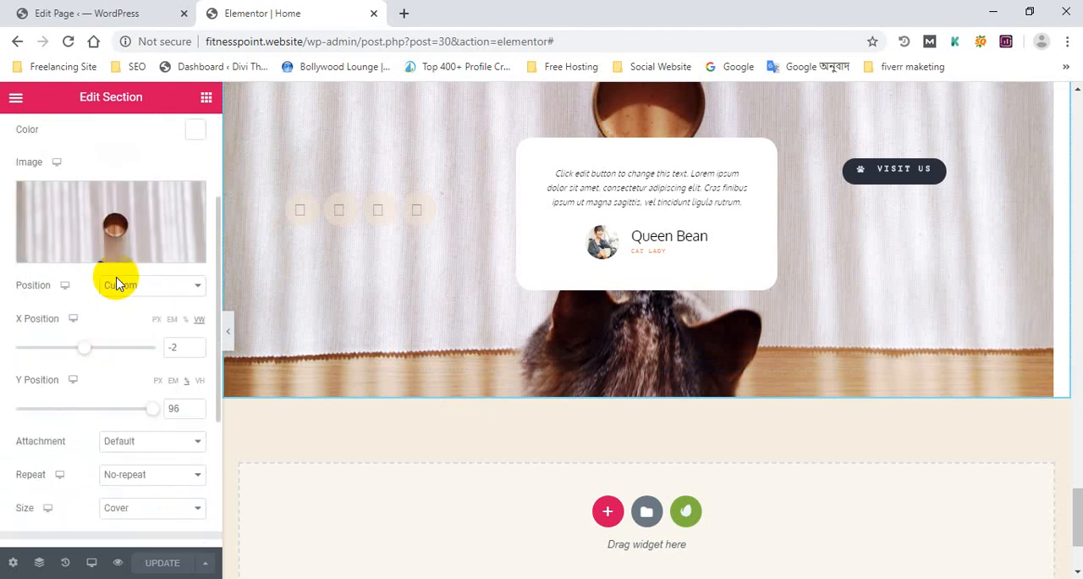
{"action": "scroll", "coordinate": [115, 282], "scroll_direction": "up", "scroll_amount": 2}
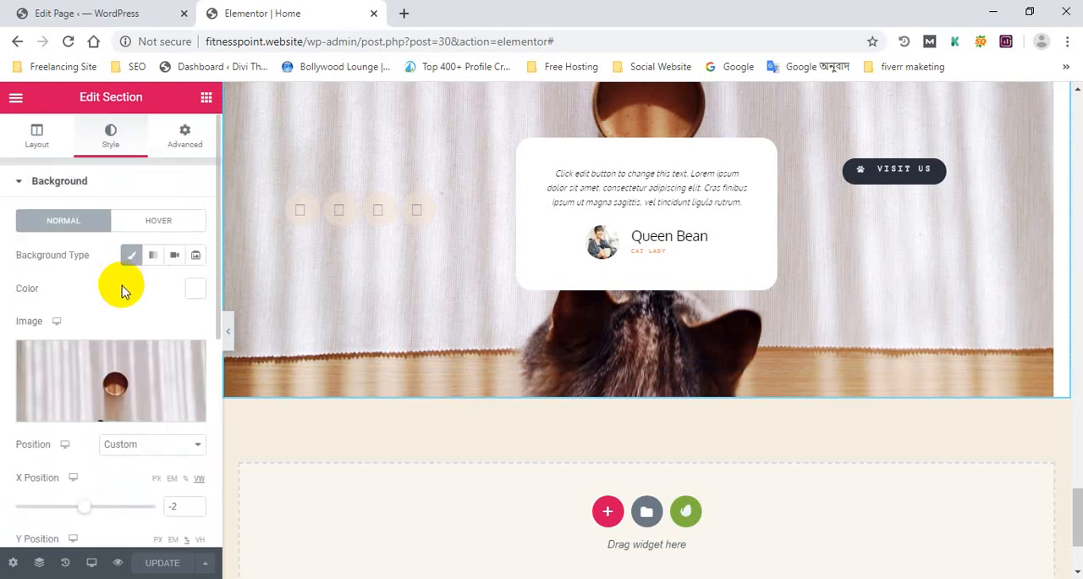
{"action": "scroll", "coordinate": [123, 290], "scroll_direction": "down", "scroll_amount": 5}
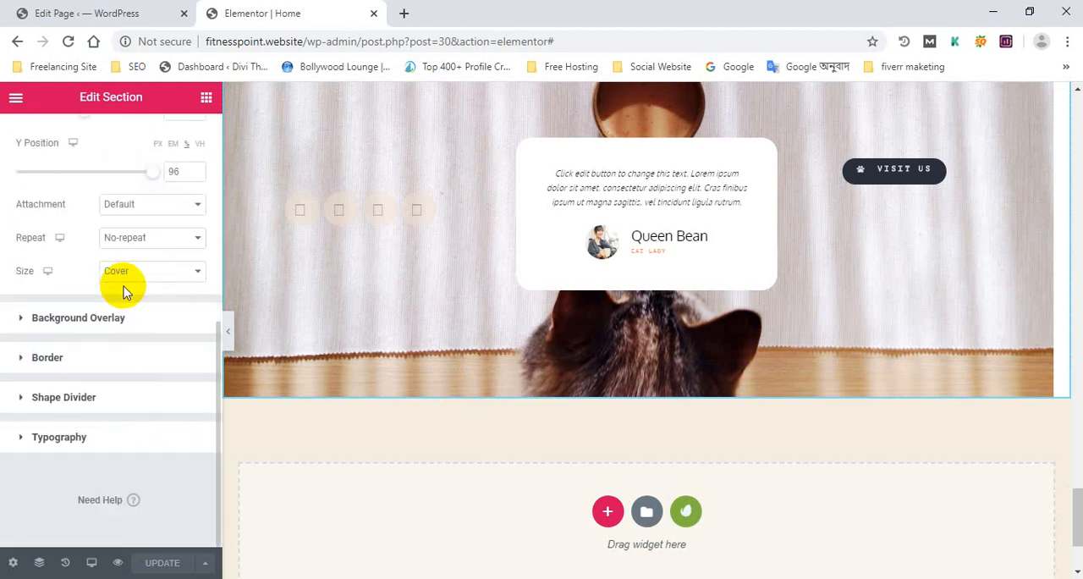
{"action": "scroll", "coordinate": [122, 291], "scroll_direction": "up", "scroll_amount": 6}
{"action": "left_click", "coordinate": [113, 9]}
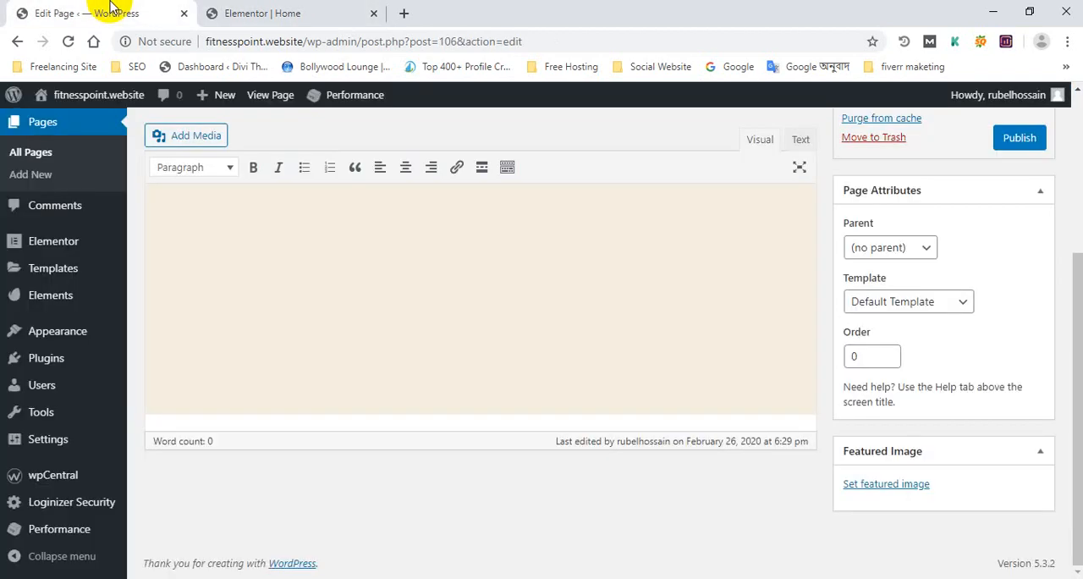
{"action": "left_click", "coordinate": [233, 7]}
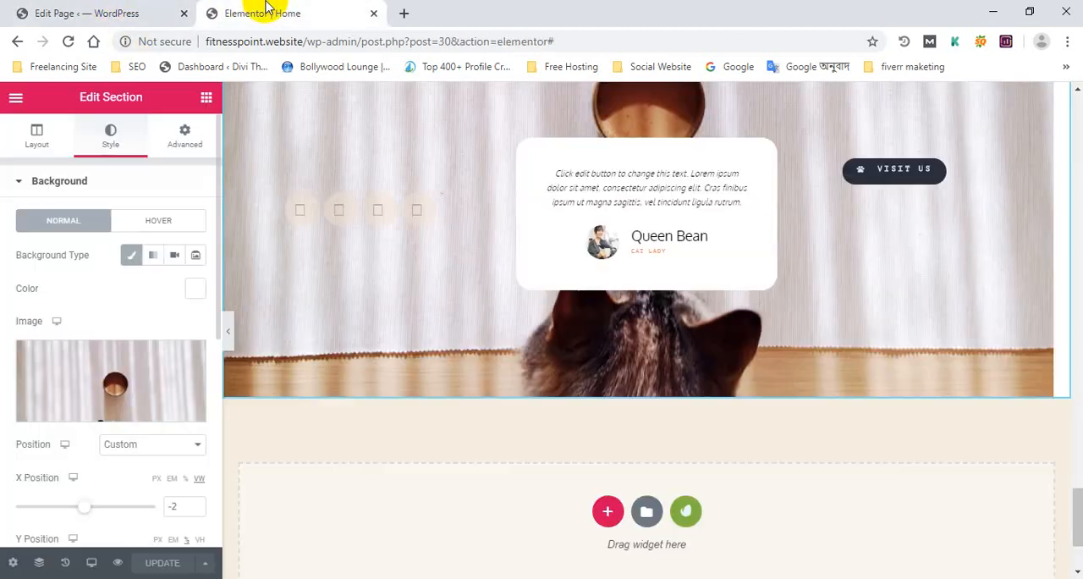
Open the Social Icons widget in the testimonial section for editing and update the page
{"action": "scroll", "coordinate": [341, 324], "scroll_direction": "up", "scroll_amount": 1}
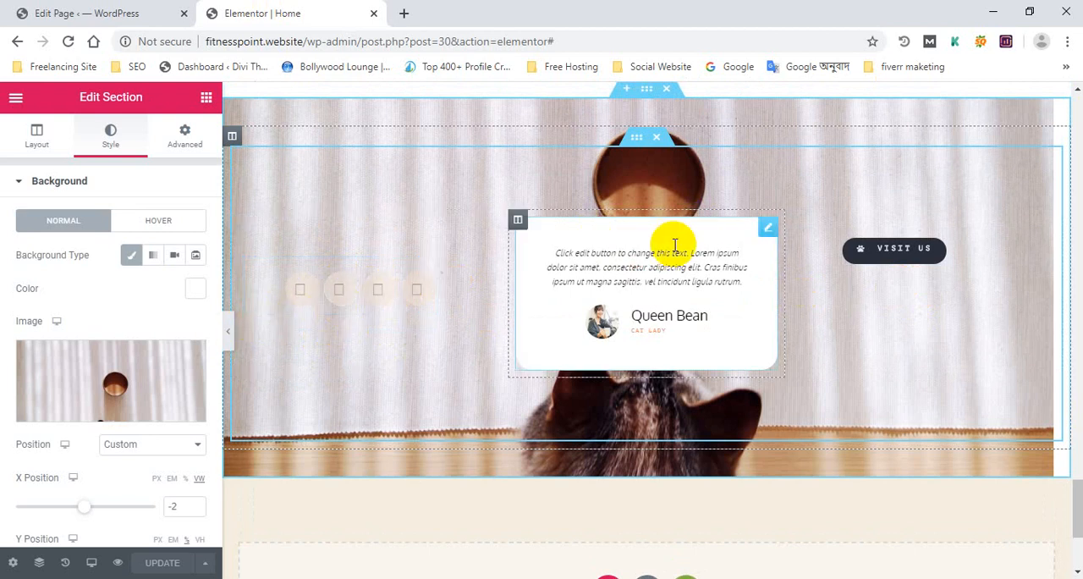
{"action": "scroll", "coordinate": [416, 282], "scroll_direction": "up", "scroll_amount": 2}
{"action": "scroll", "coordinate": [402, 290], "scroll_direction": "down", "scroll_amount": 3}
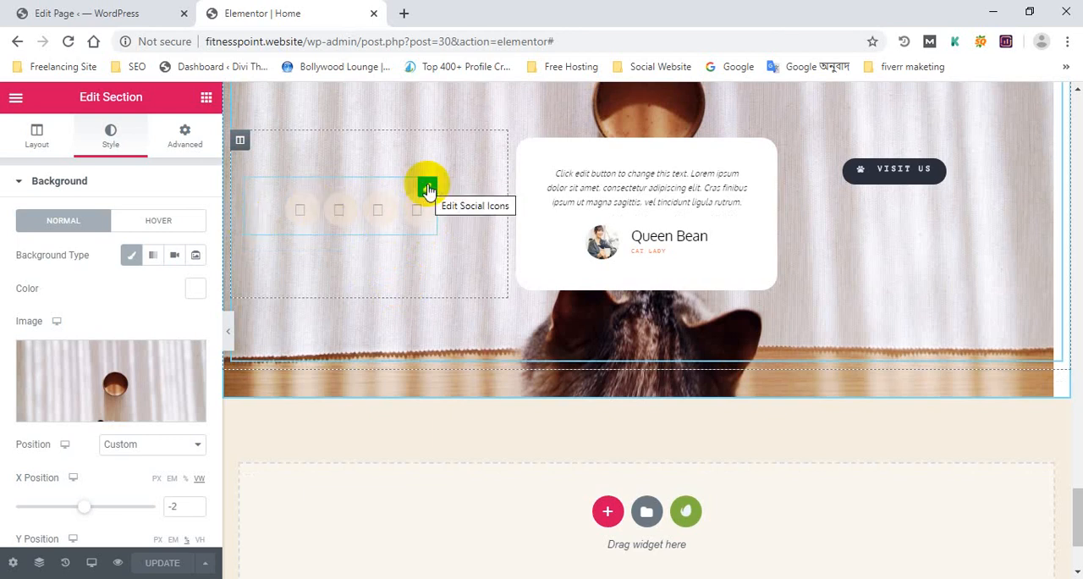
{"action": "left_click", "coordinate": [426, 187]}
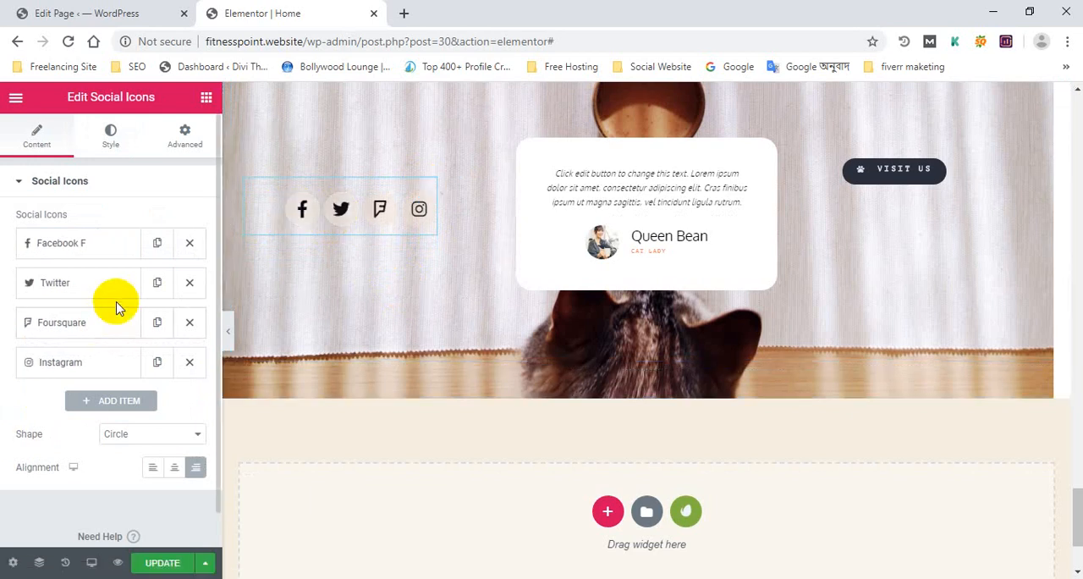
{"action": "left_click", "coordinate": [160, 563]}
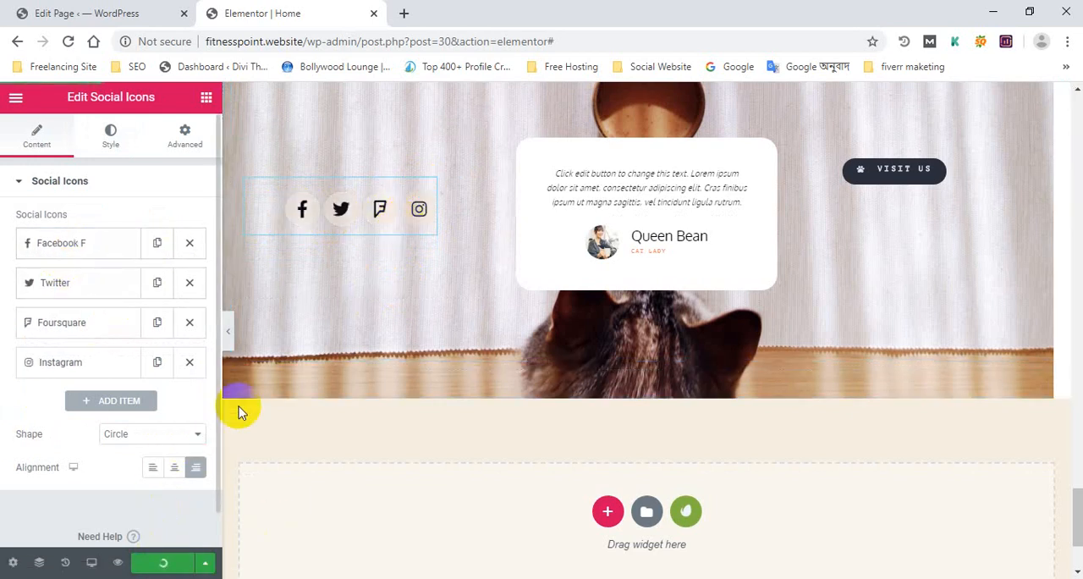
{"action": "scroll", "coordinate": [380, 407], "scroll_direction": "up", "scroll_amount": 5}
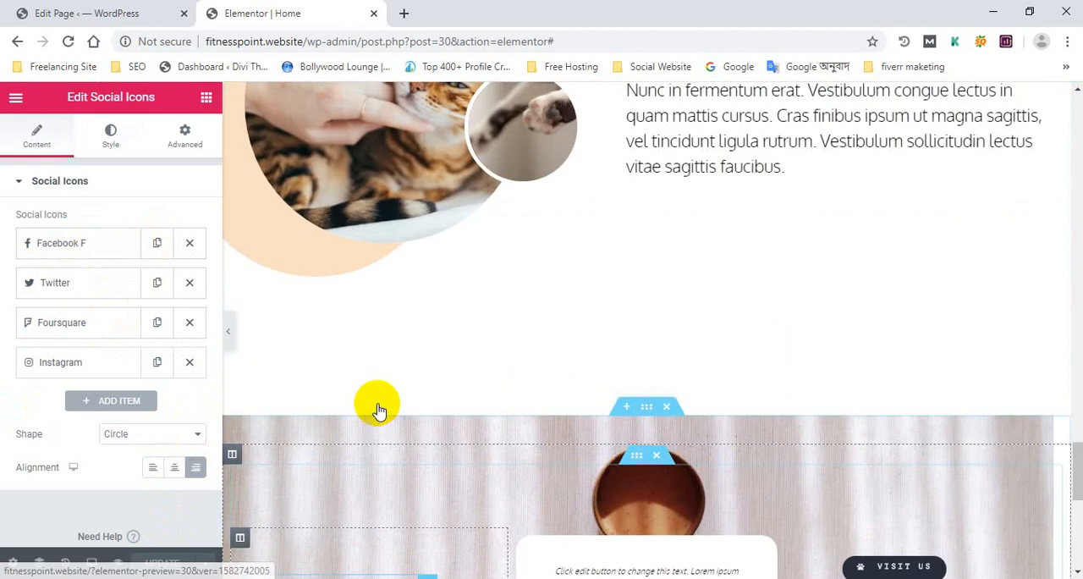
{"action": "scroll", "coordinate": [387, 368], "scroll_direction": "up", "scroll_amount": 5}
{"action": "left_click", "coordinate": [108, 13]}
{"action": "mouse_move", "coordinate": [119, 98]}
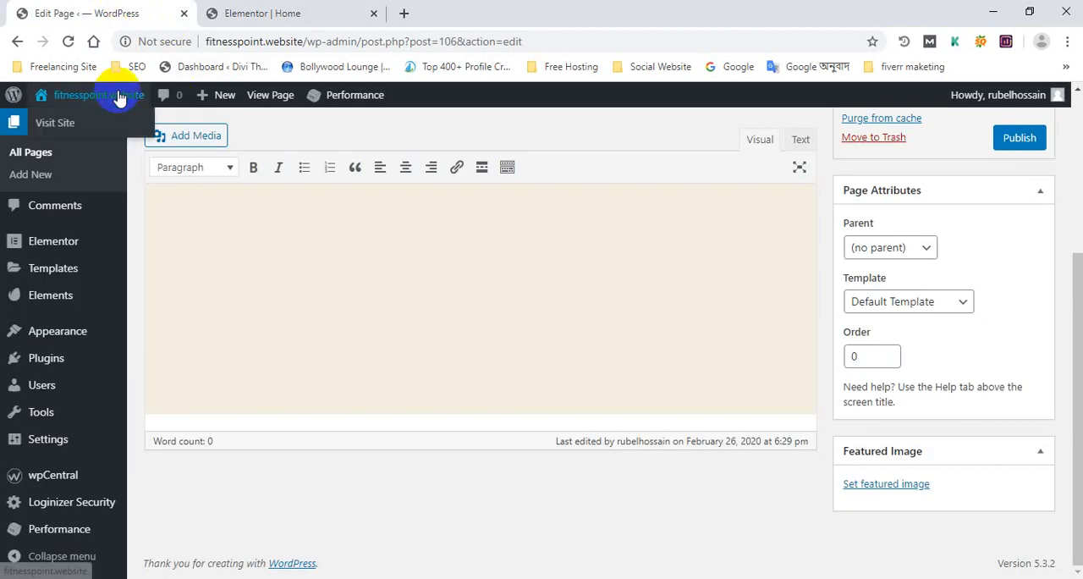
{"action": "left_click", "coordinate": [56, 123], "text": "ctrl"}
{"action": "left_click", "coordinate": [462, 13]}
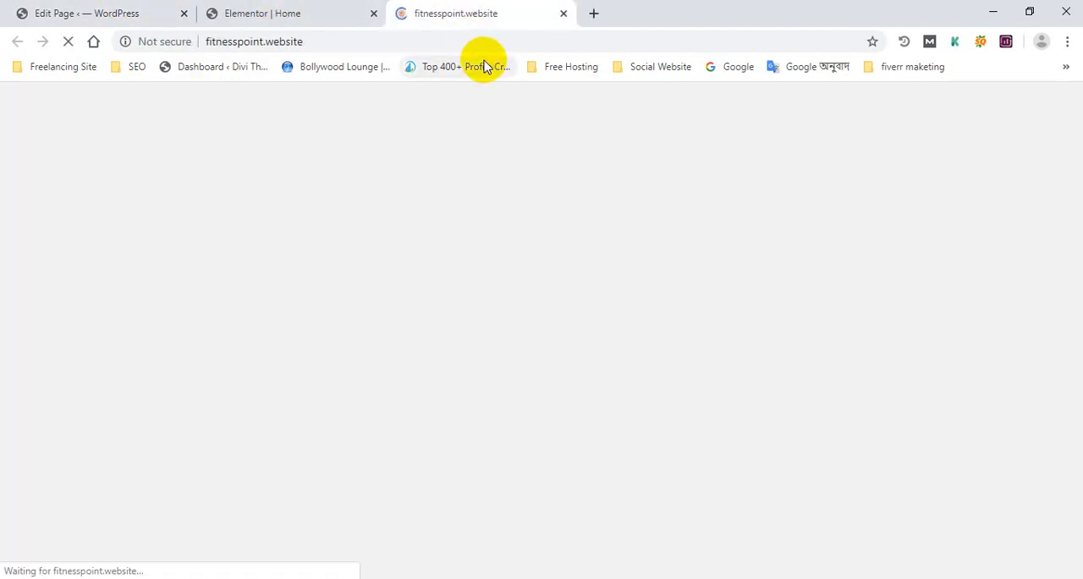
{"action": "middle_click", "coordinate": [479, 8]}
Preview the page's changes in a new browser tab and check the social icons above the footer
{"action": "left_click", "coordinate": [15, 565]}
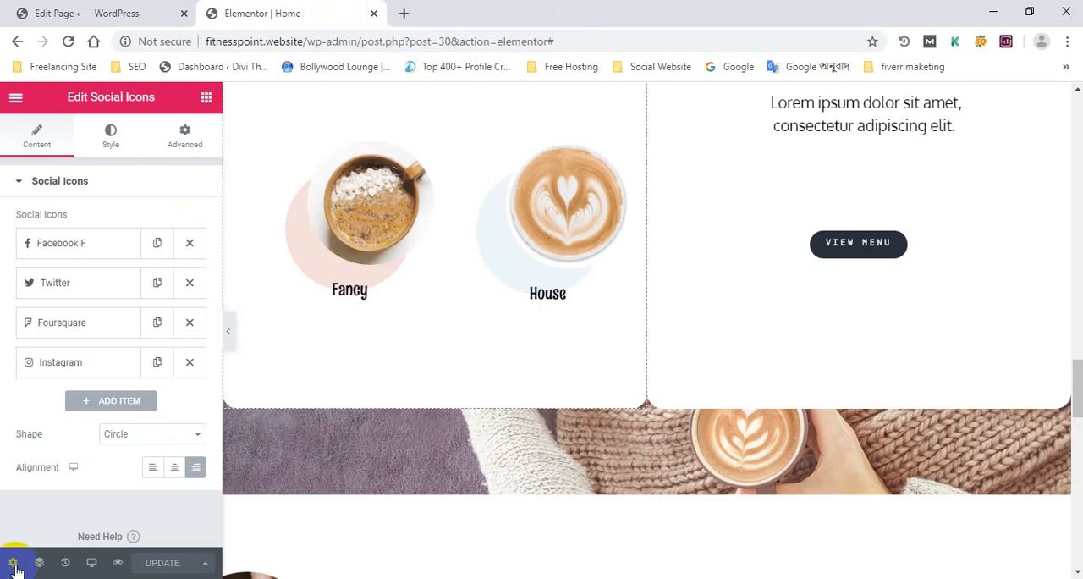
{"action": "left_click", "coordinate": [117, 563]}
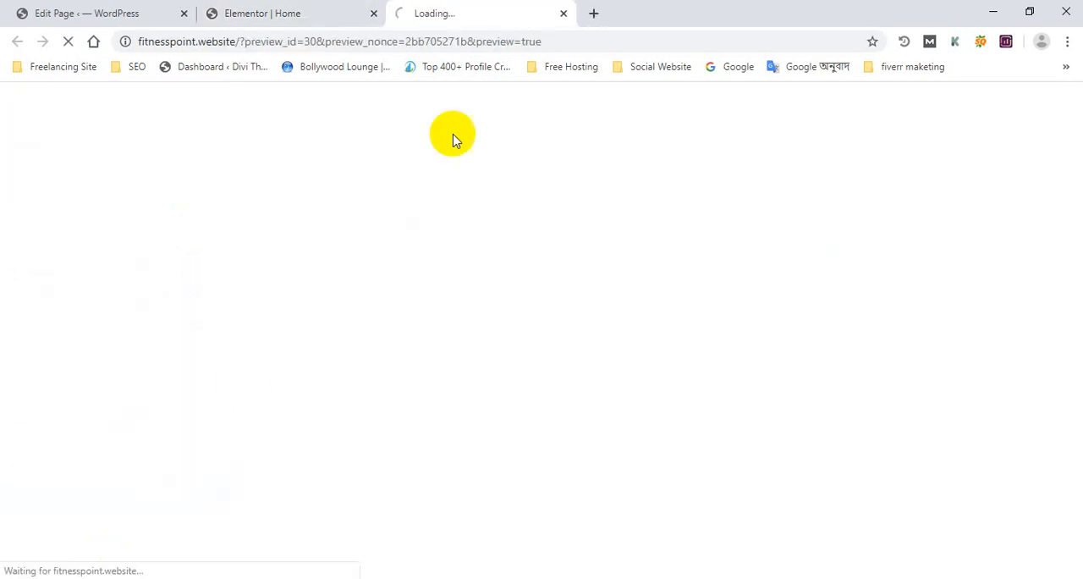
{"action": "scroll", "coordinate": [377, 184], "scroll_direction": "down", "scroll_amount": 20}
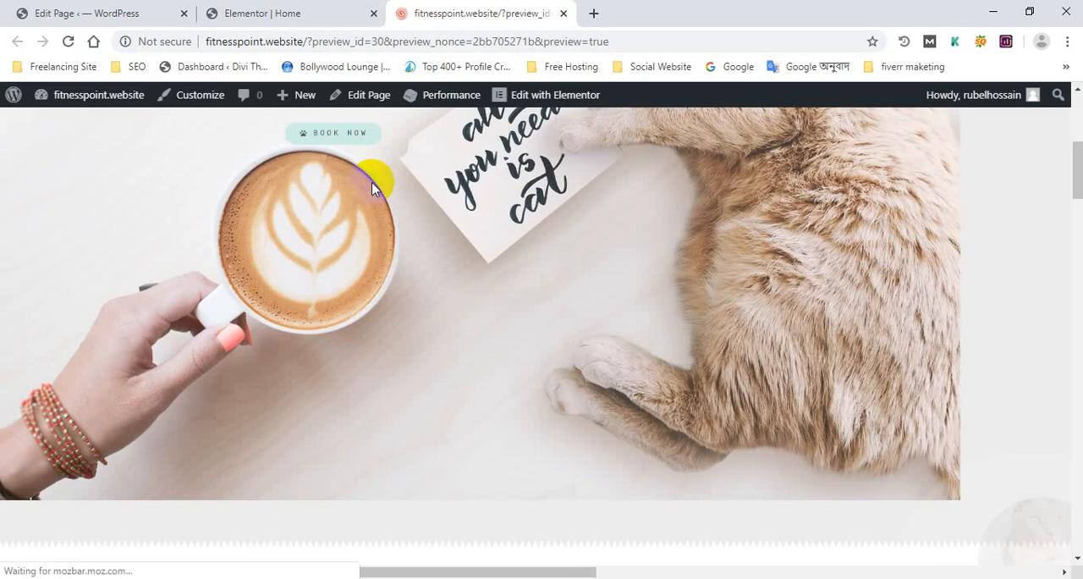
{"action": "scroll", "coordinate": [383, 225], "scroll_direction": "down", "scroll_amount": 15}
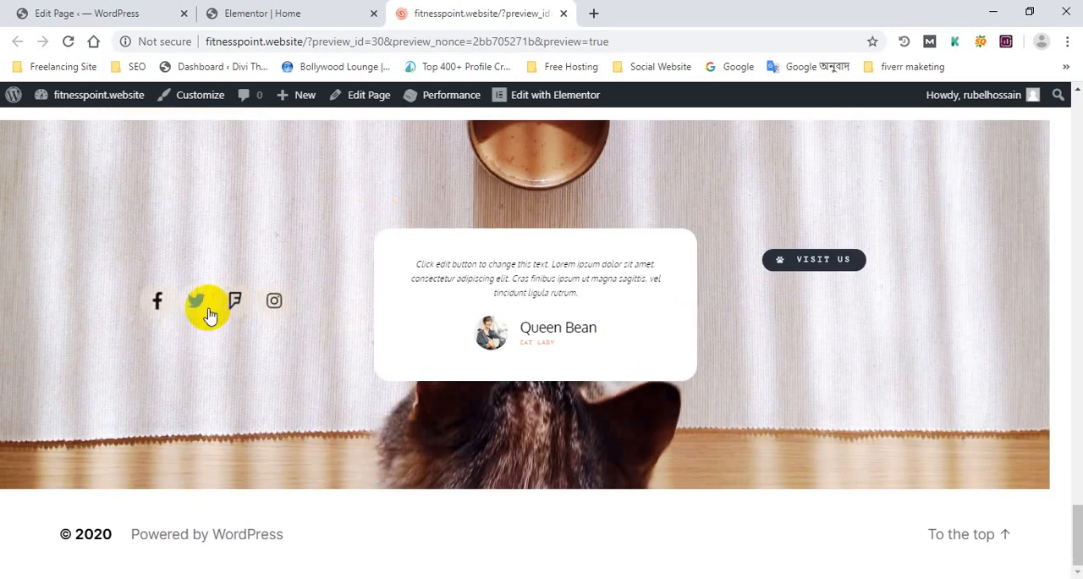
Return to the Elementor editor and set the Facebook icon's link to the site owner's Facebook profile URL
{"action": "left_click", "coordinate": [343, 9]}
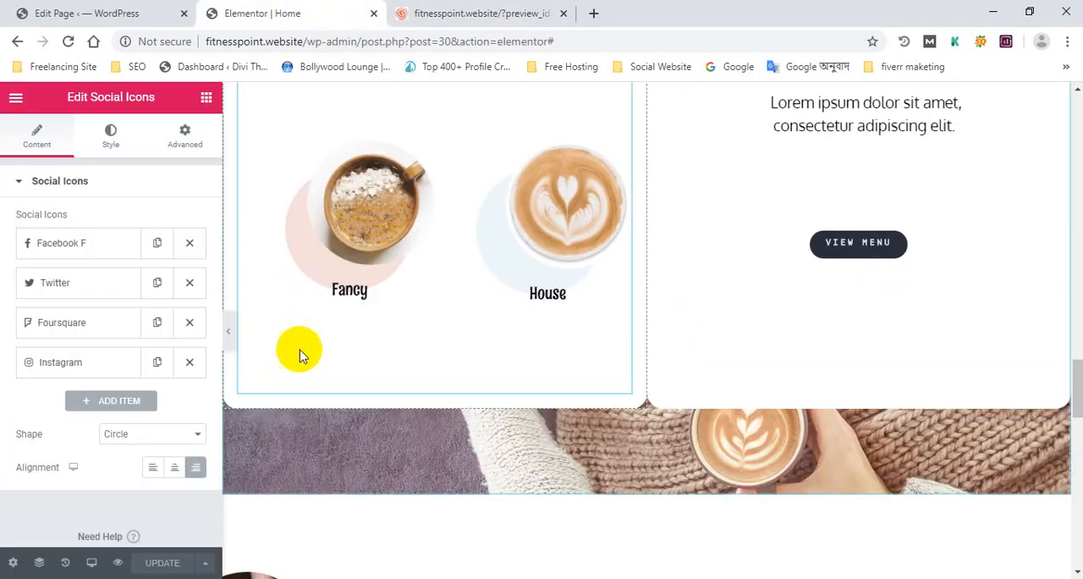
{"action": "scroll", "coordinate": [370, 346], "scroll_direction": "down", "scroll_amount": 10}
{"action": "scroll", "coordinate": [428, 245], "scroll_direction": "down", "scroll_amount": 2}
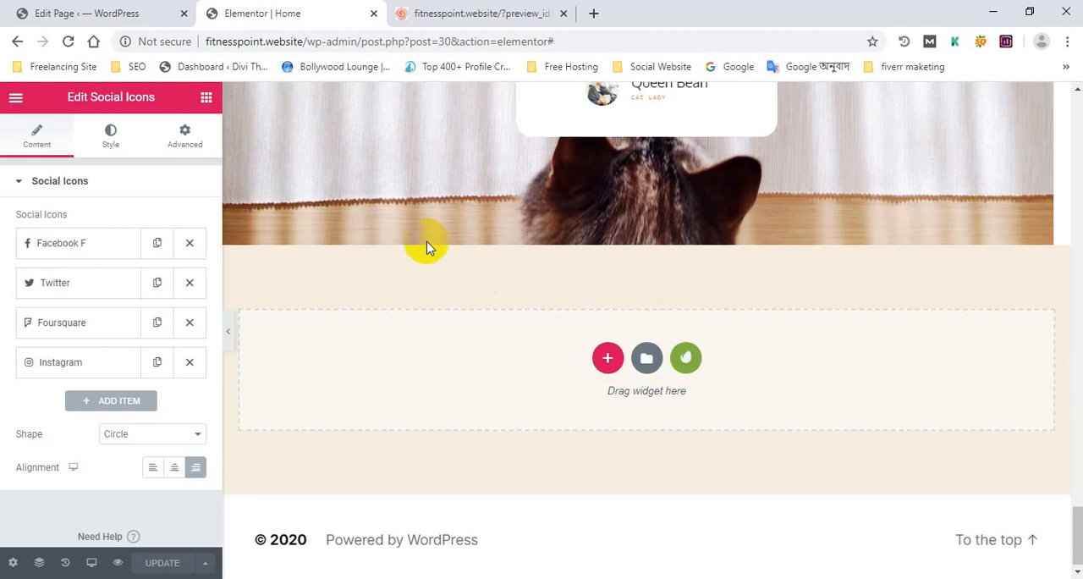
{"action": "scroll", "coordinate": [375, 280], "scroll_direction": "up", "scroll_amount": 4}
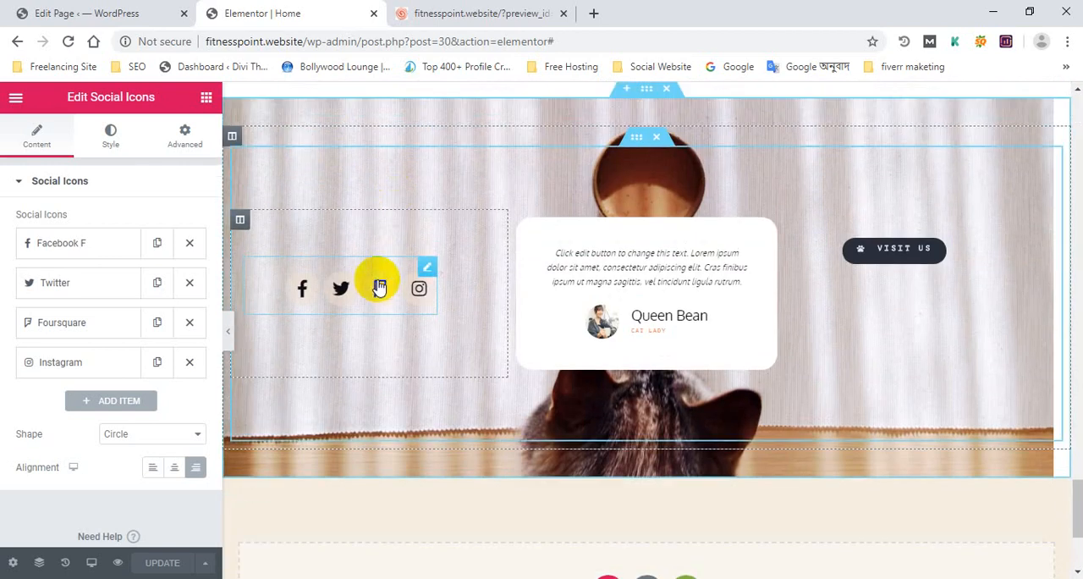
{"action": "left_click", "coordinate": [88, 248]}
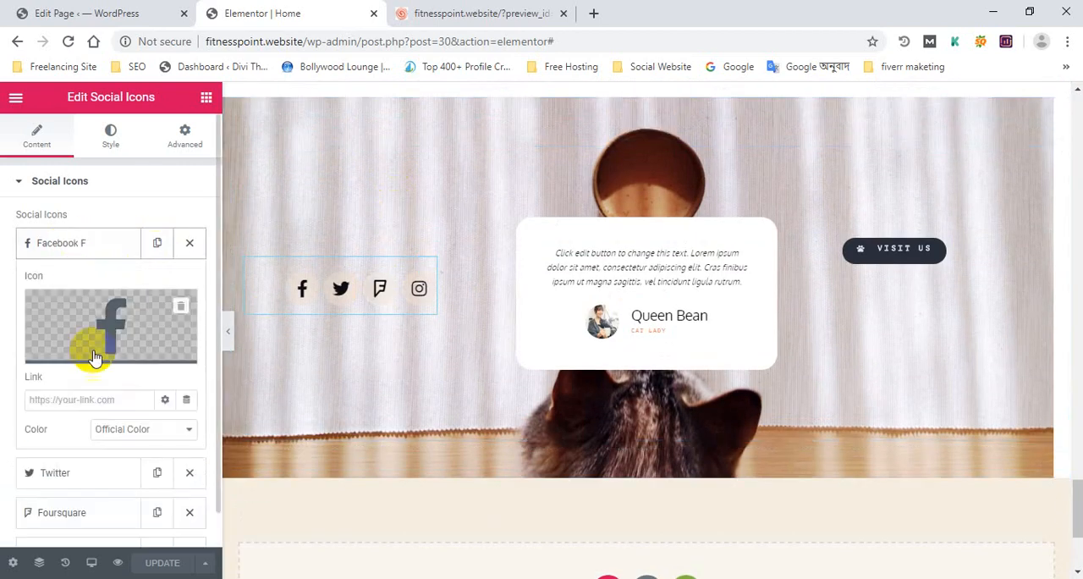
{"action": "scroll", "coordinate": [92, 346], "scroll_direction": "down", "scroll_amount": 3}
{"action": "scroll", "coordinate": [97, 359], "scroll_direction": "up", "scroll_amount": 2}
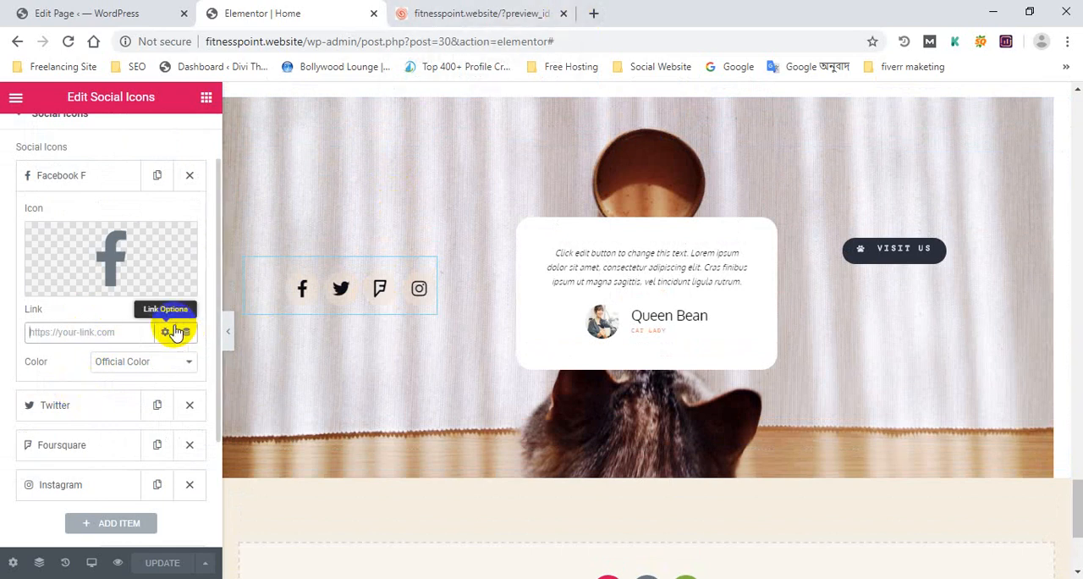
{"action": "type", "text": "www.fb.com/rubelhossain999"}
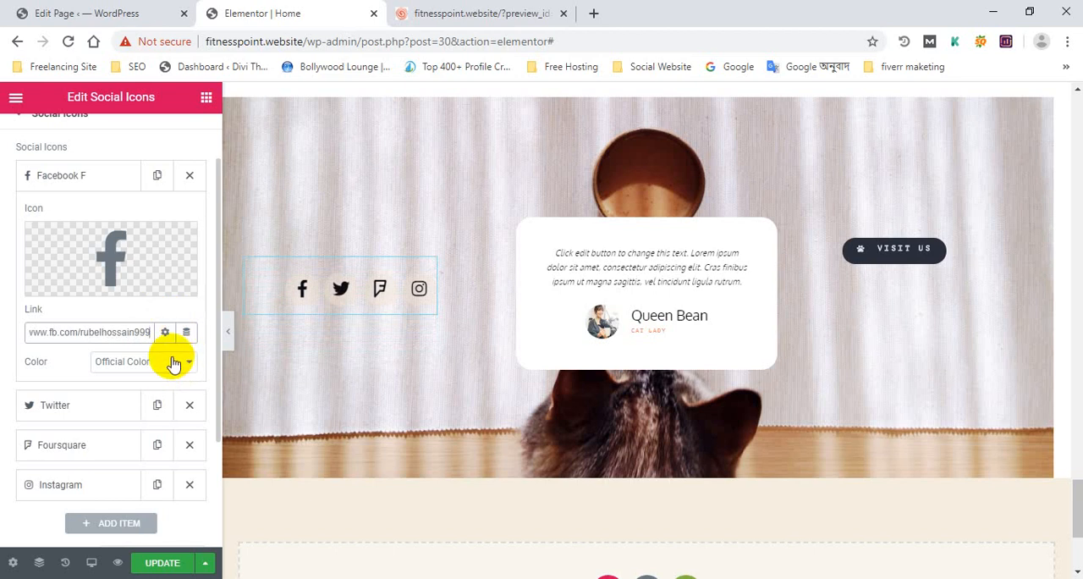
Turn on Add nofollow in the Facebook icon's link options and update the page
{"action": "left_click", "coordinate": [166, 333]}
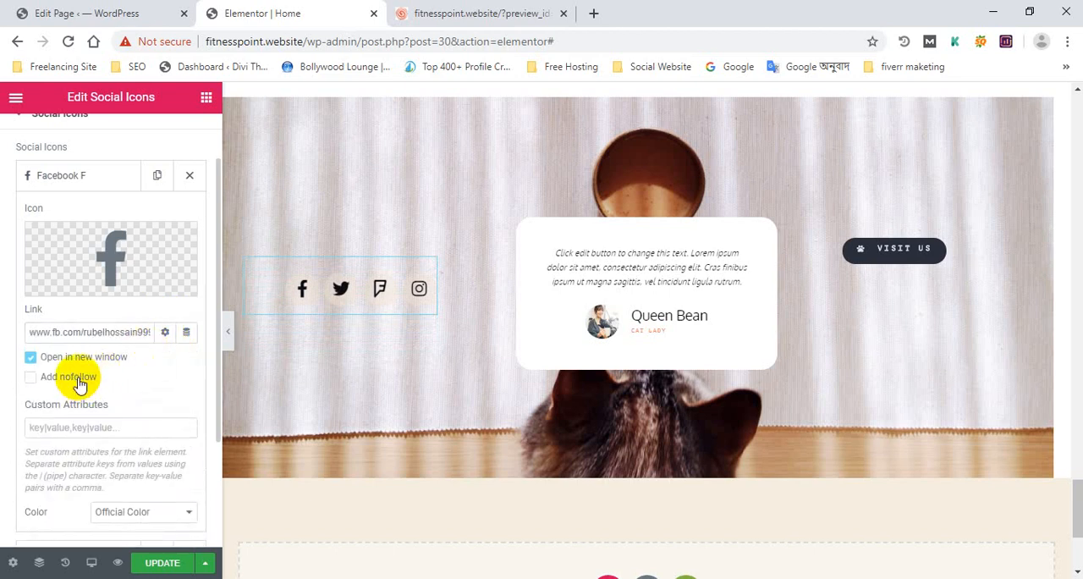
{"action": "left_click", "coordinate": [78, 381]}
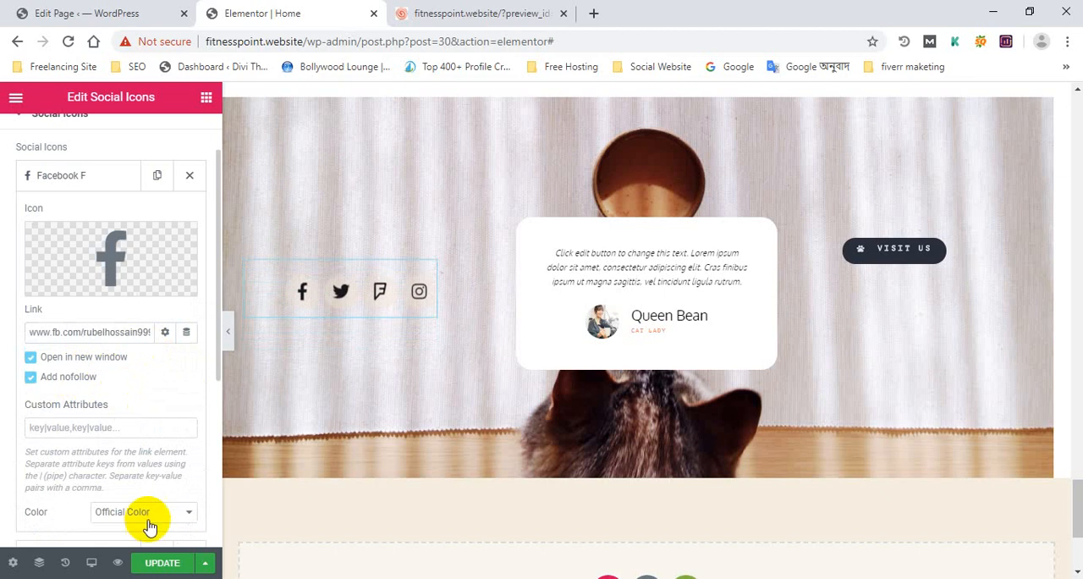
{"action": "scroll", "coordinate": [127, 407], "scroll_direction": "down", "scroll_amount": 3}
{"action": "scroll", "coordinate": [110, 338], "scroll_direction": "up", "scroll_amount": 2}
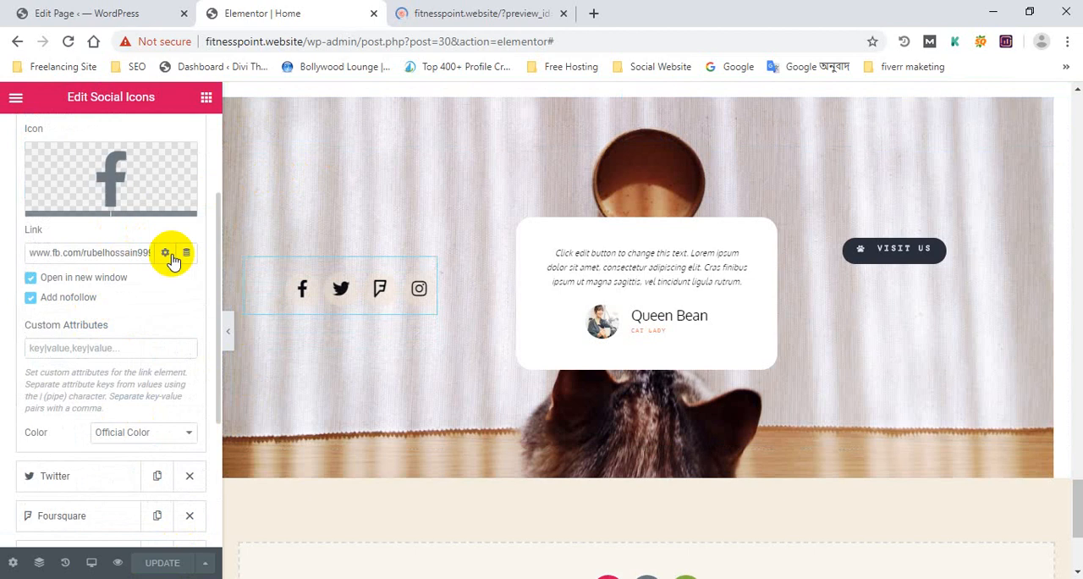
Reload the page preview in the browser and test the Facebook icon's link above the footer
{"action": "left_click", "coordinate": [451, 13]}
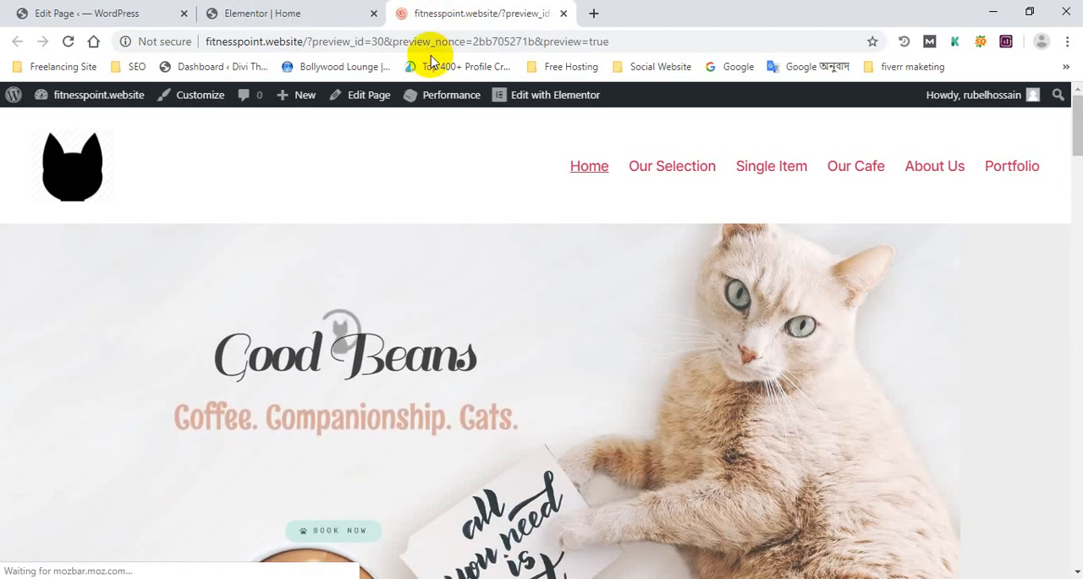
{"action": "left_click", "coordinate": [69, 42]}
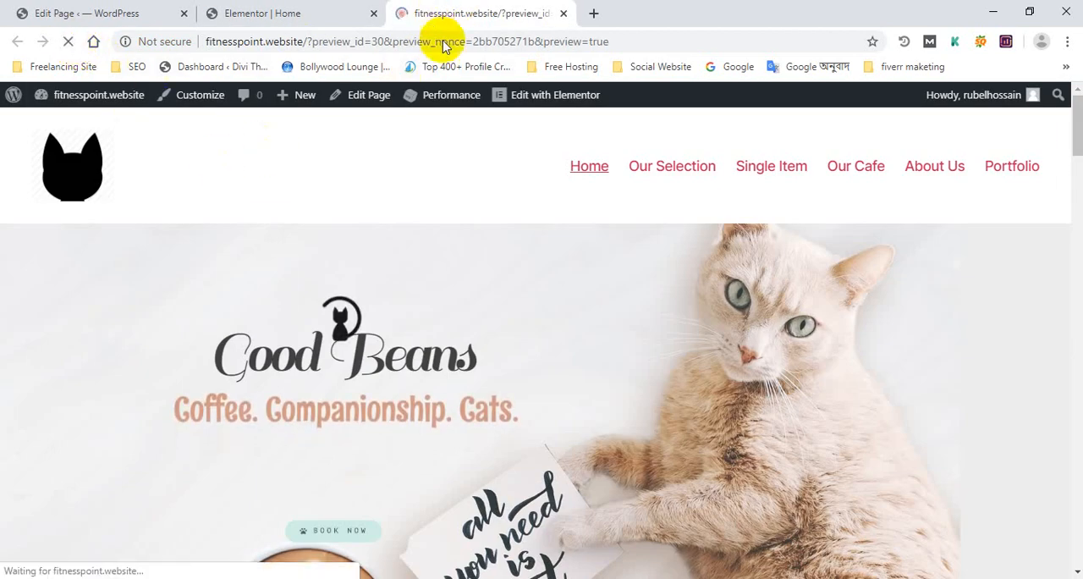
{"action": "scroll", "coordinate": [368, 284], "scroll_direction": "down", "scroll_amount": 15}
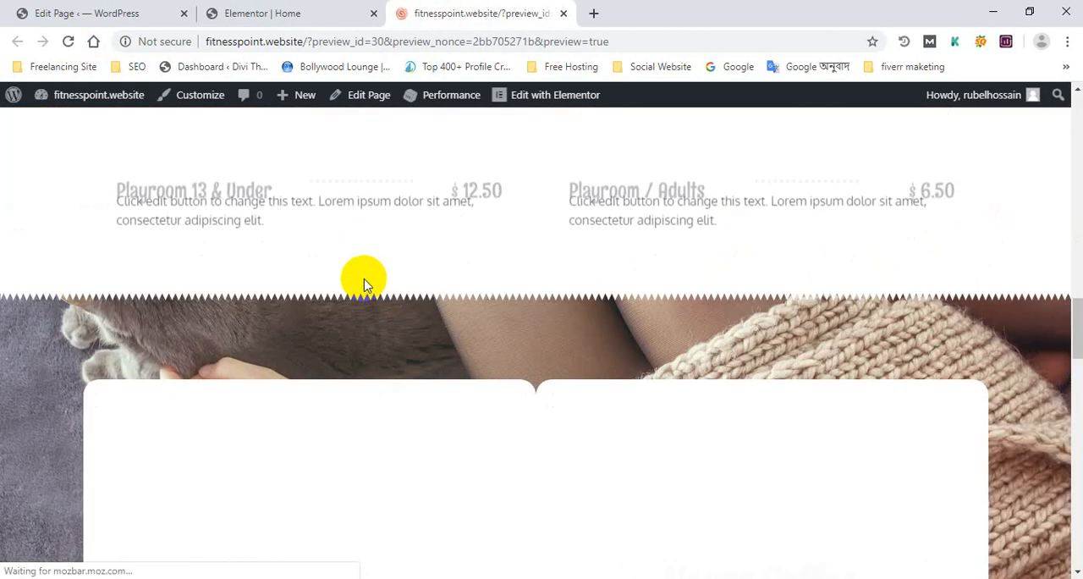
{"action": "scroll", "coordinate": [359, 277], "scroll_direction": "down", "scroll_amount": 10}
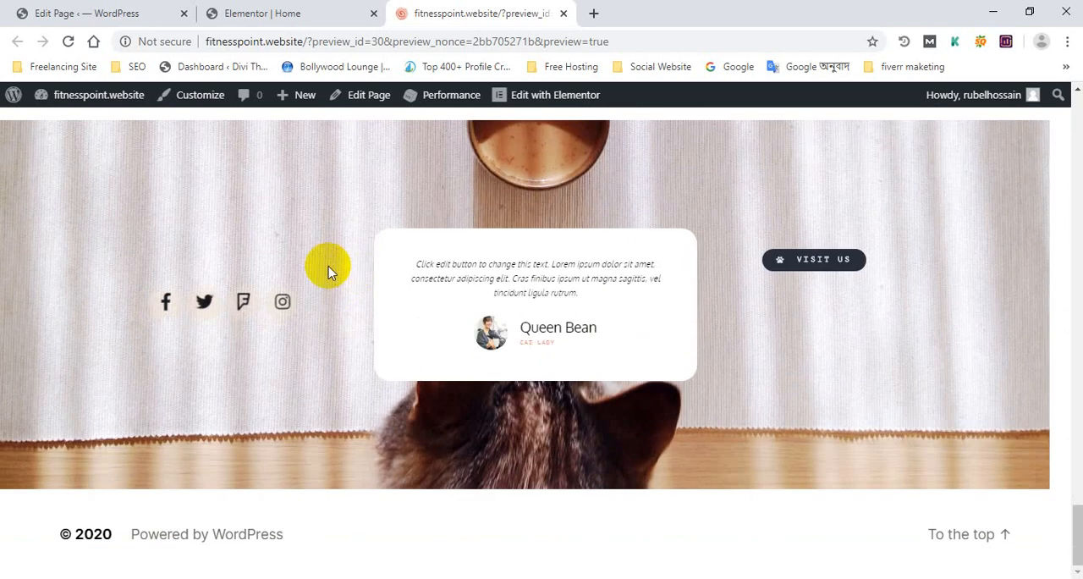
{"action": "left_click", "coordinate": [162, 303]}
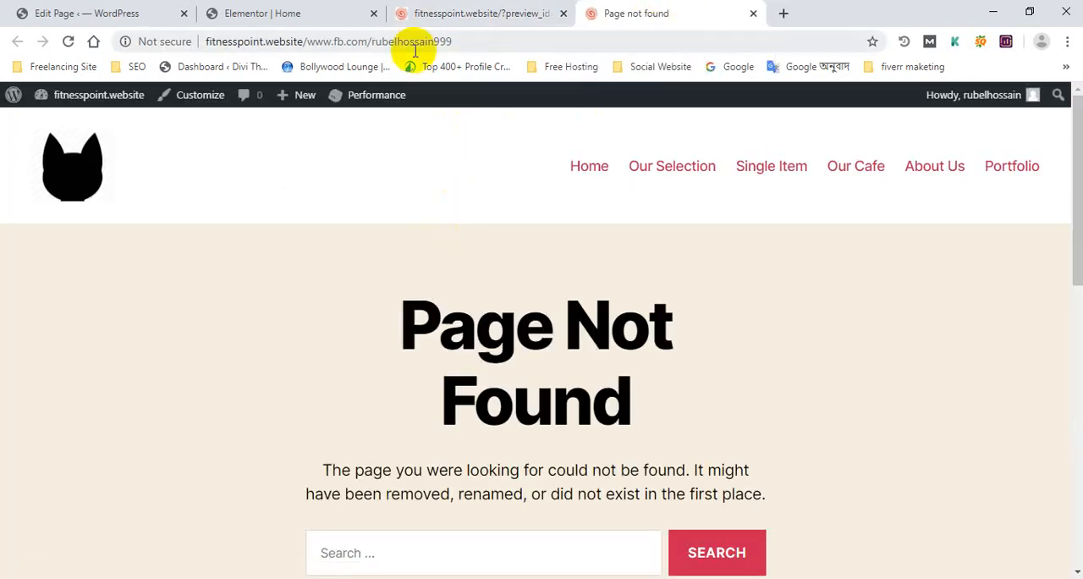
{"action": "left_click", "coordinate": [321, 13]}
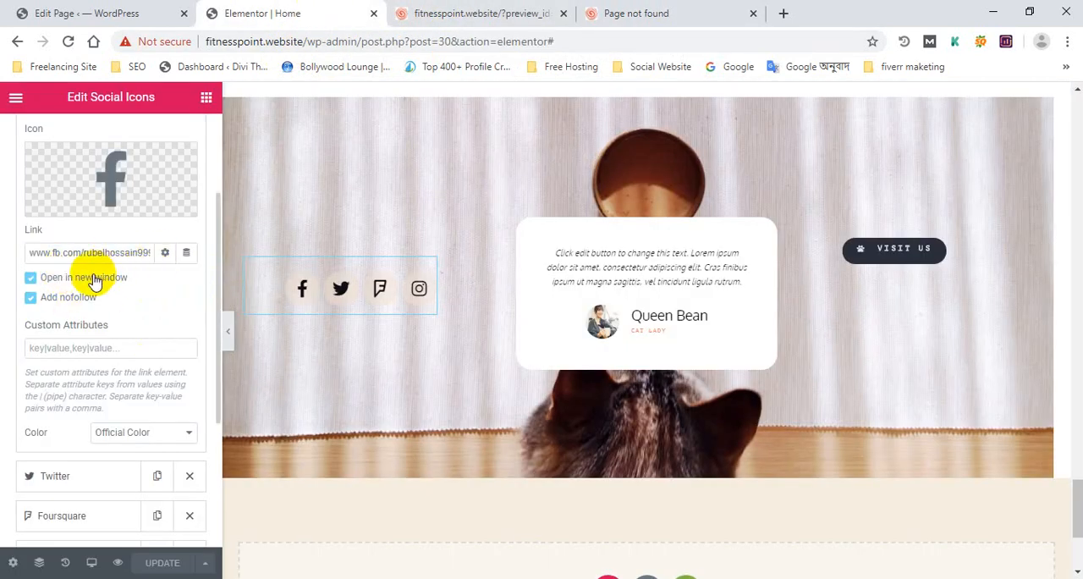
{"action": "left_click", "coordinate": [164, 256]}
{"action": "left_click", "coordinate": [166, 255]}
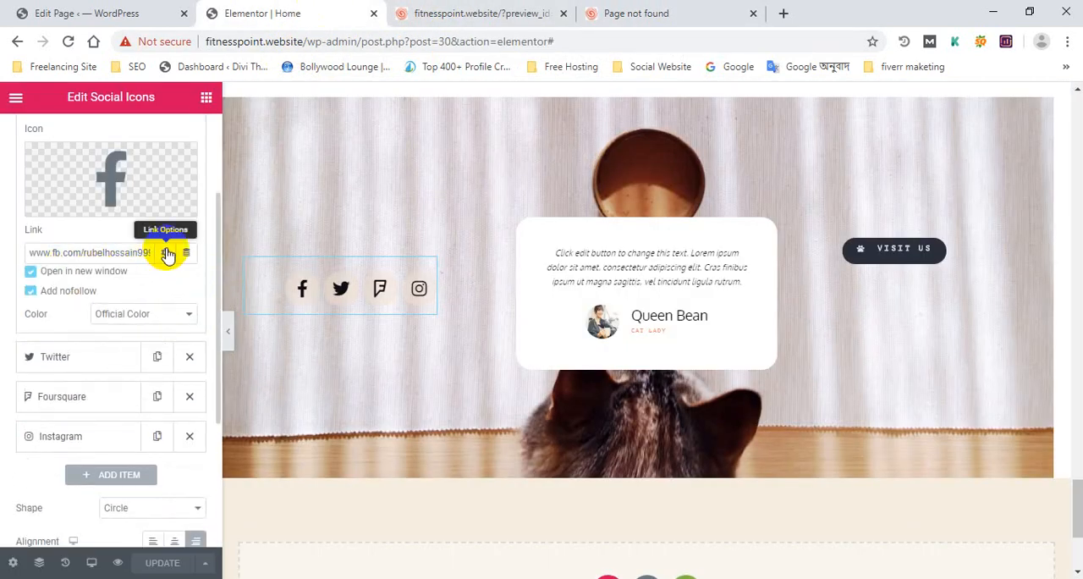
{"action": "right_click", "coordinate": [121, 249]}
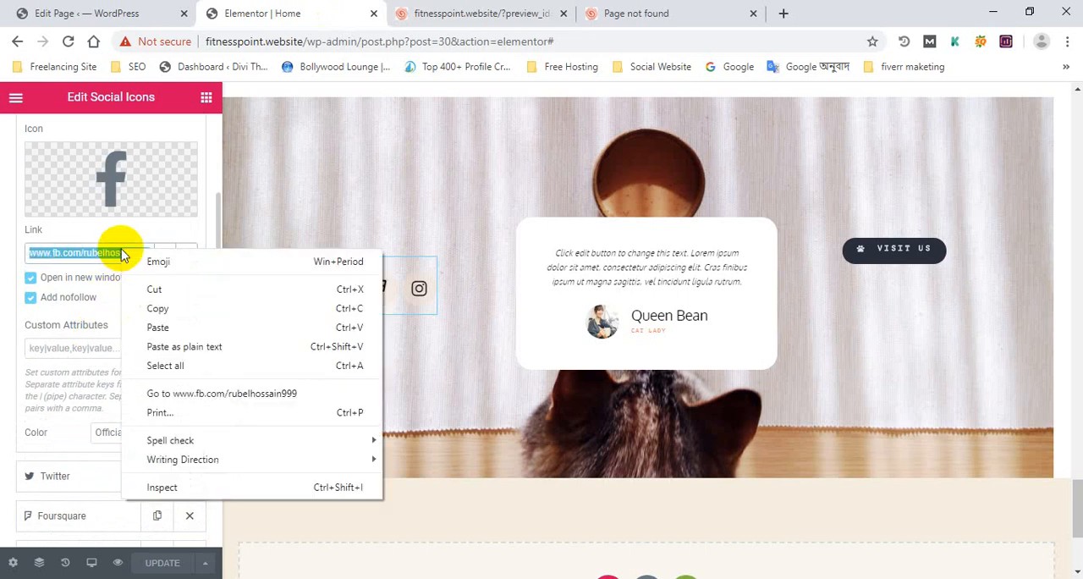
{"action": "left_click", "coordinate": [158, 288]}
{"action": "left_click", "coordinate": [98, 344]}
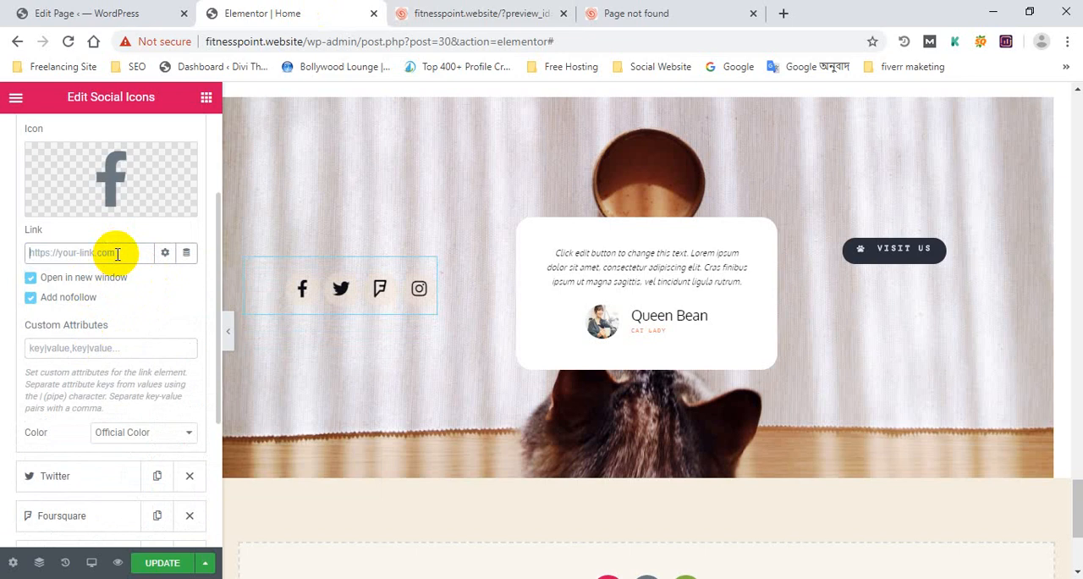
{"action": "key", "text": "ctrl+v"}
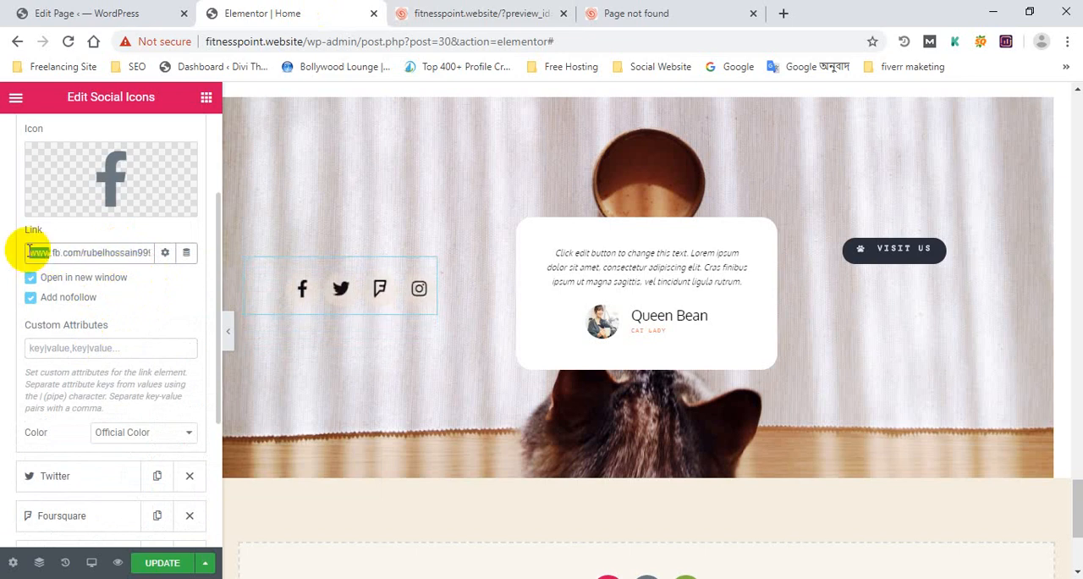
{"action": "key", "text": "BackSpace"}
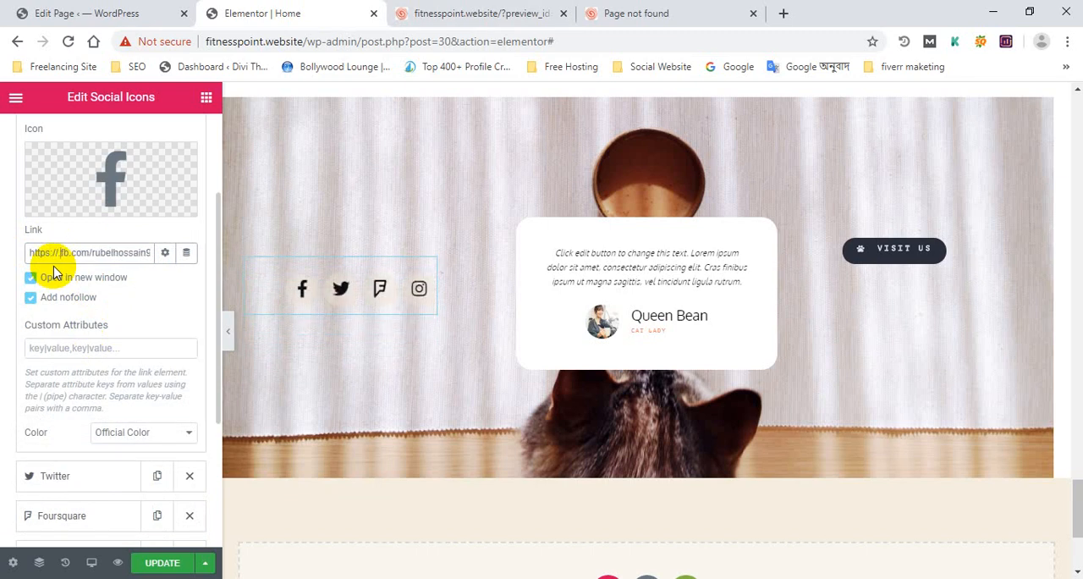
{"action": "left_click", "coordinate": [174, 560]}
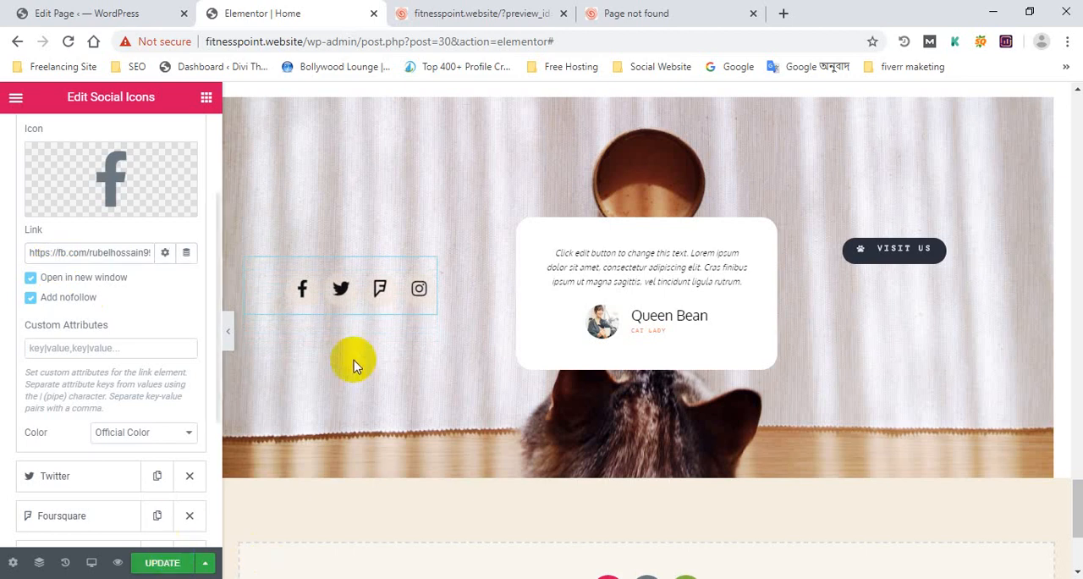
{"action": "left_click", "coordinate": [164, 563]}
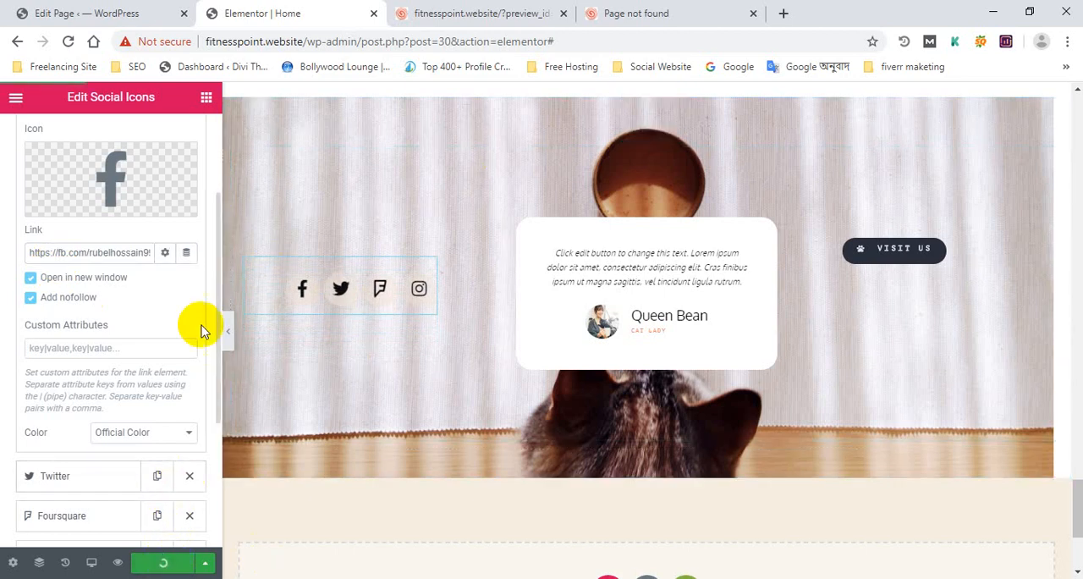
Close the Page Not Found tab, reload the preview and test the Facebook icon's link again, closing the profile tab it opens
{"action": "left_click", "coordinate": [703, 9]}
{"action": "left_click", "coordinate": [508, 12]}
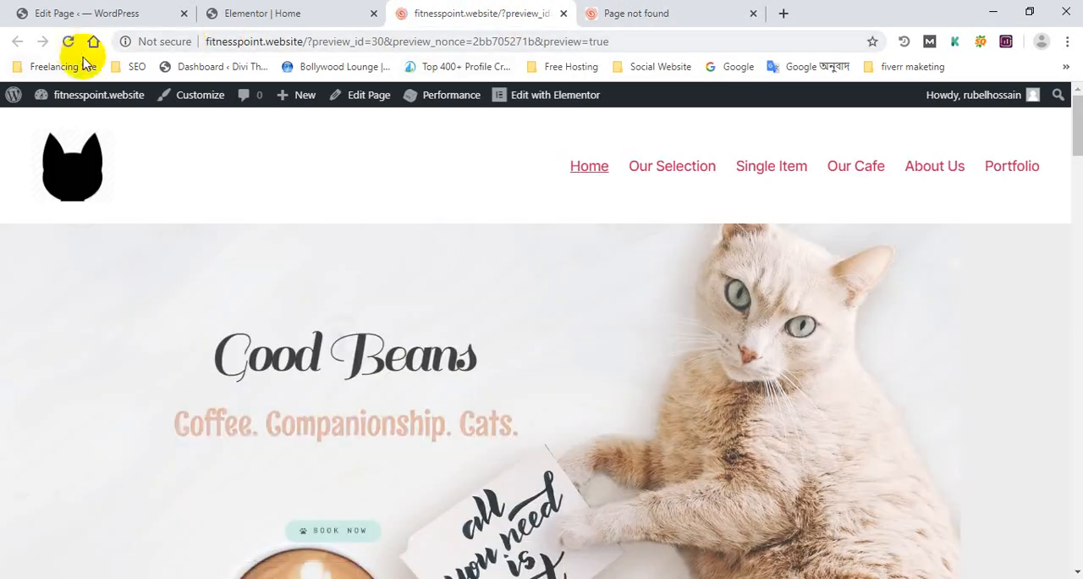
{"action": "middle_click", "coordinate": [611, 13]}
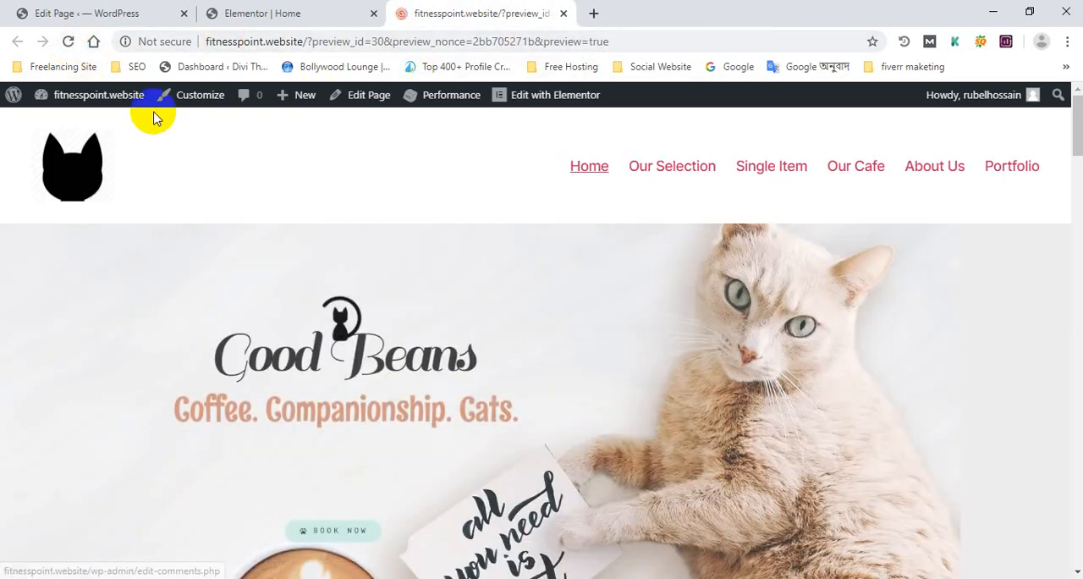
{"action": "left_click", "coordinate": [67, 42]}
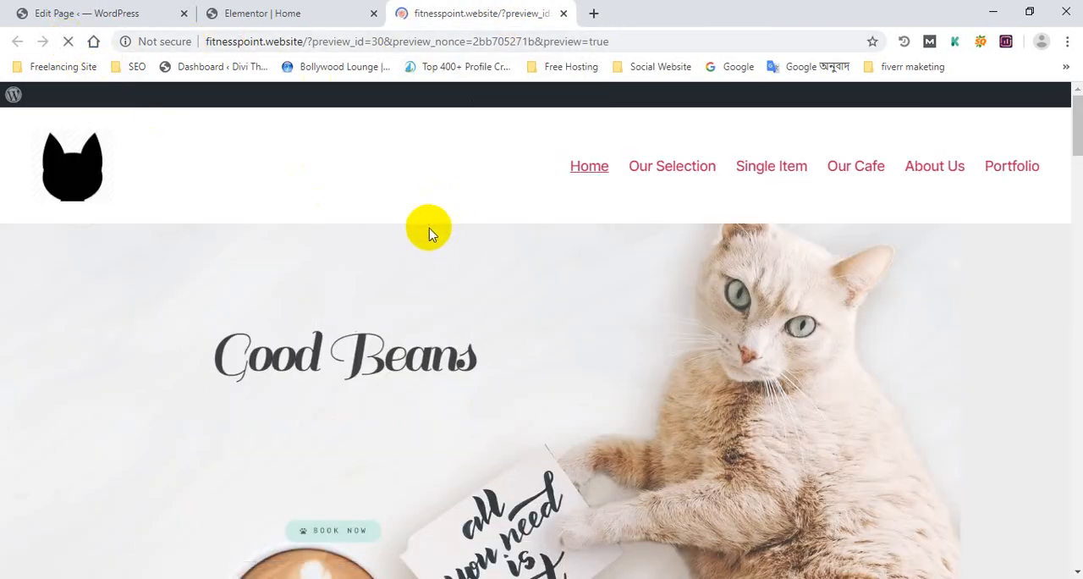
{"action": "scroll", "coordinate": [434, 251], "scroll_direction": "down", "scroll_amount": 15}
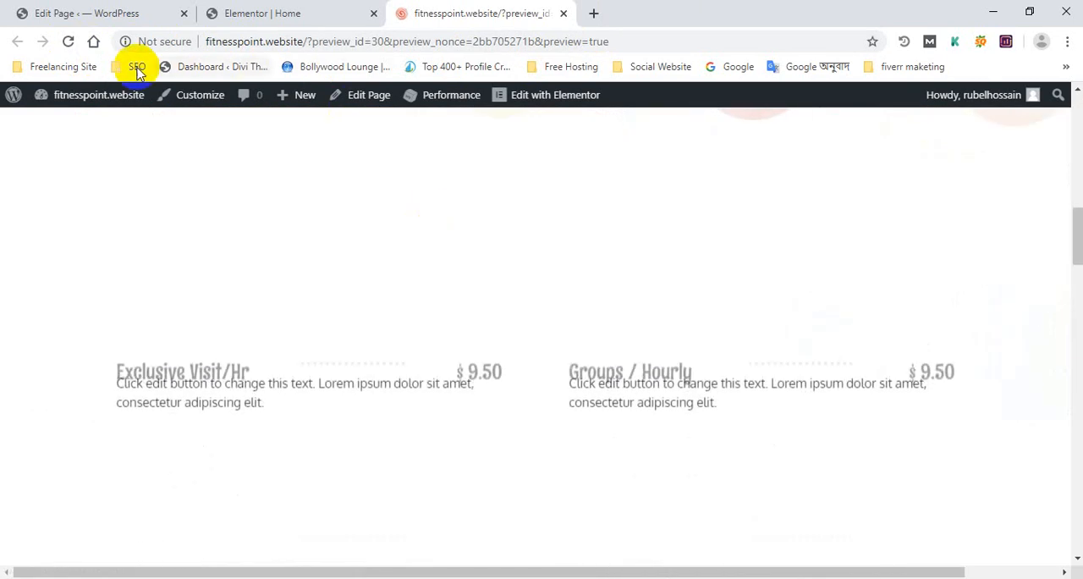
{"action": "left_click", "coordinate": [69, 41]}
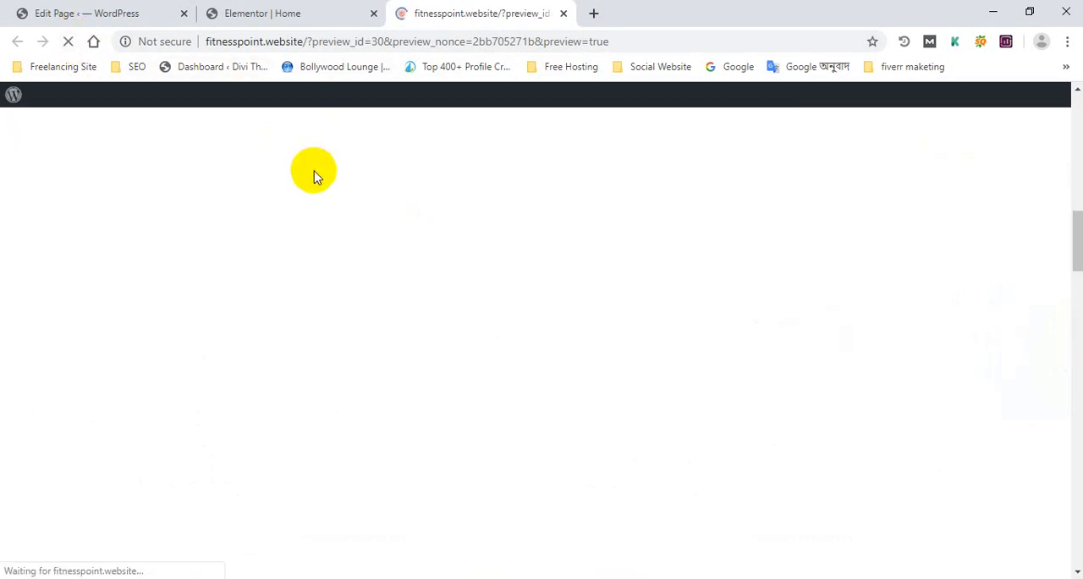
{"action": "scroll", "coordinate": [373, 347], "scroll_direction": "down", "scroll_amount": 12}
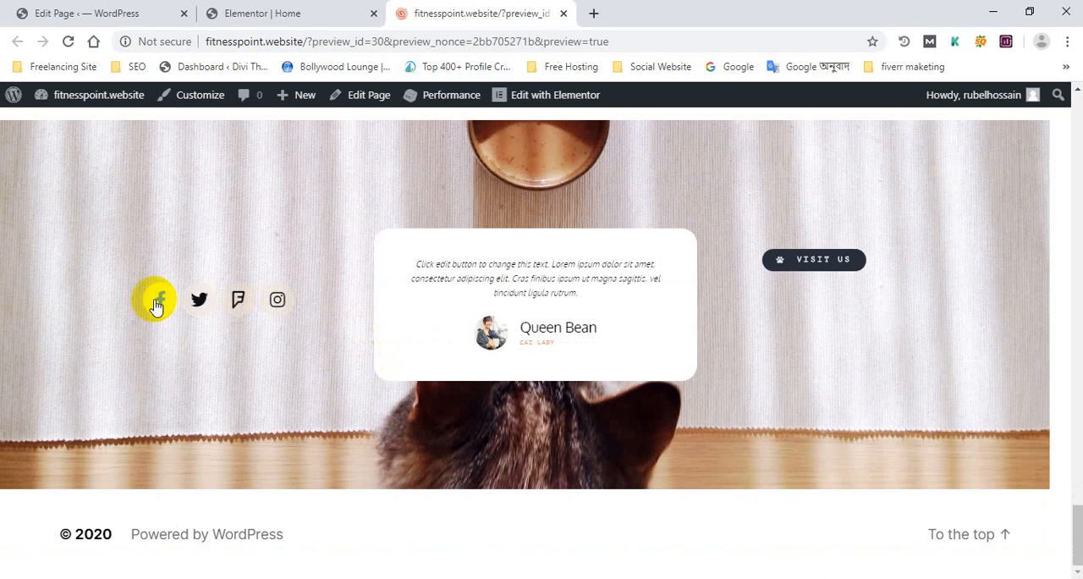
{"action": "left_click", "coordinate": [155, 300]}
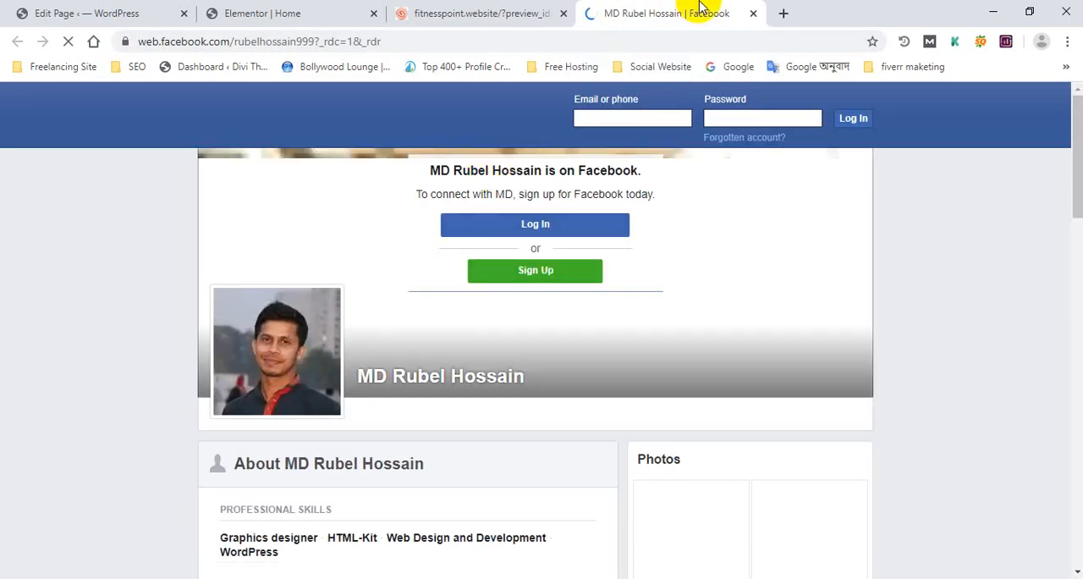
{"action": "middle_click", "coordinate": [700, 7]}
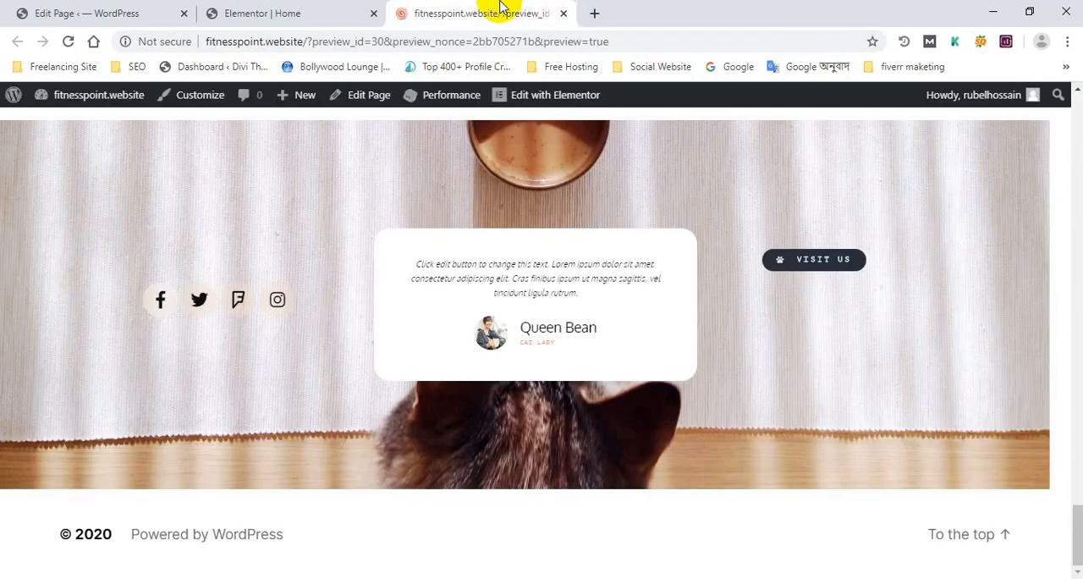
Examine the preview page's URL and compare it with the URLs of the Single Item and Our Selection pages
{"action": "left_click", "coordinate": [314, 12]}
{"action": "left_click", "coordinate": [449, 11]}
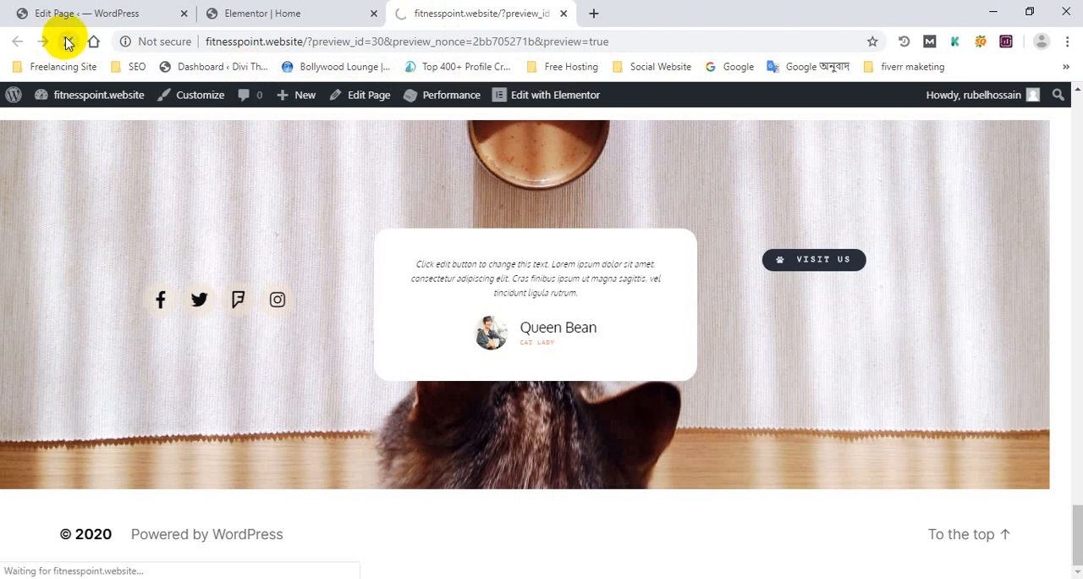
{"action": "left_click_drag", "start_coordinate": [295, 43], "coordinate": [607, 56]}
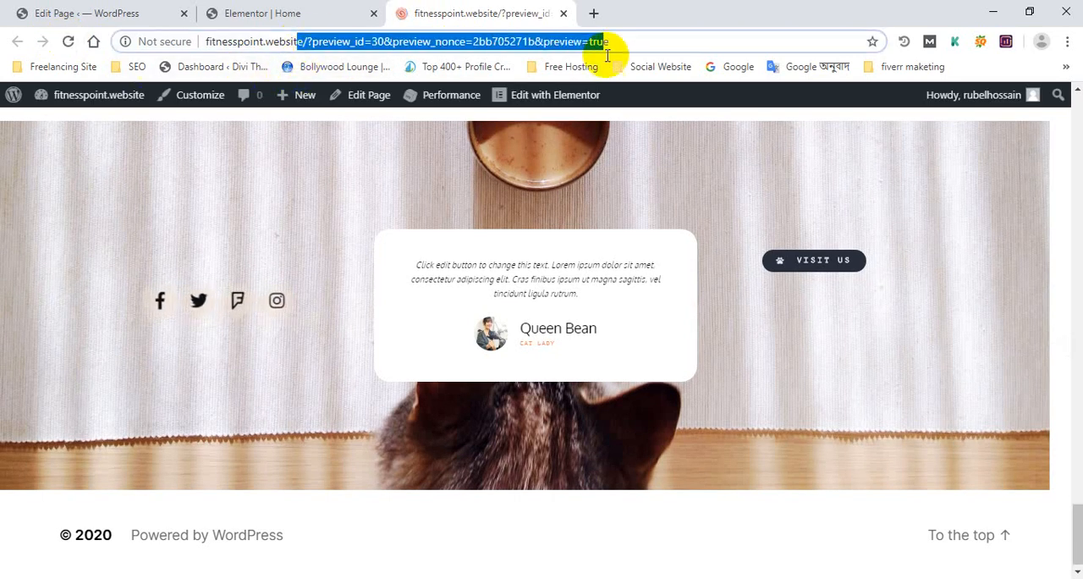
{"action": "left_click", "coordinate": [665, 43]}
{"action": "scroll", "coordinate": [657, 269], "scroll_direction": "up", "scroll_amount": 9}
{"action": "scroll", "coordinate": [926, 240], "scroll_direction": "up", "scroll_amount": 10}
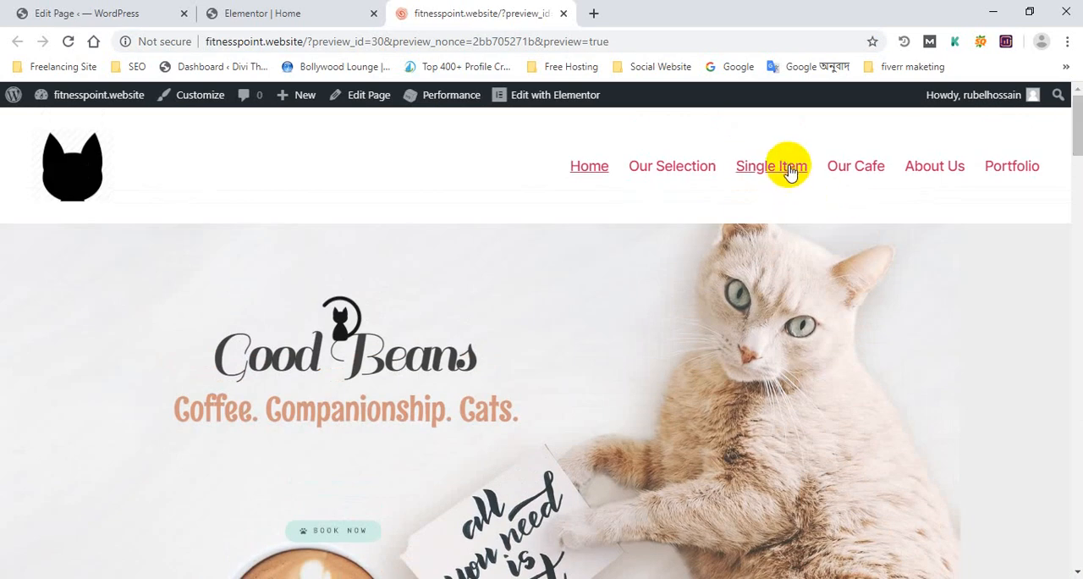
{"action": "left_click", "coordinate": [788, 168]}
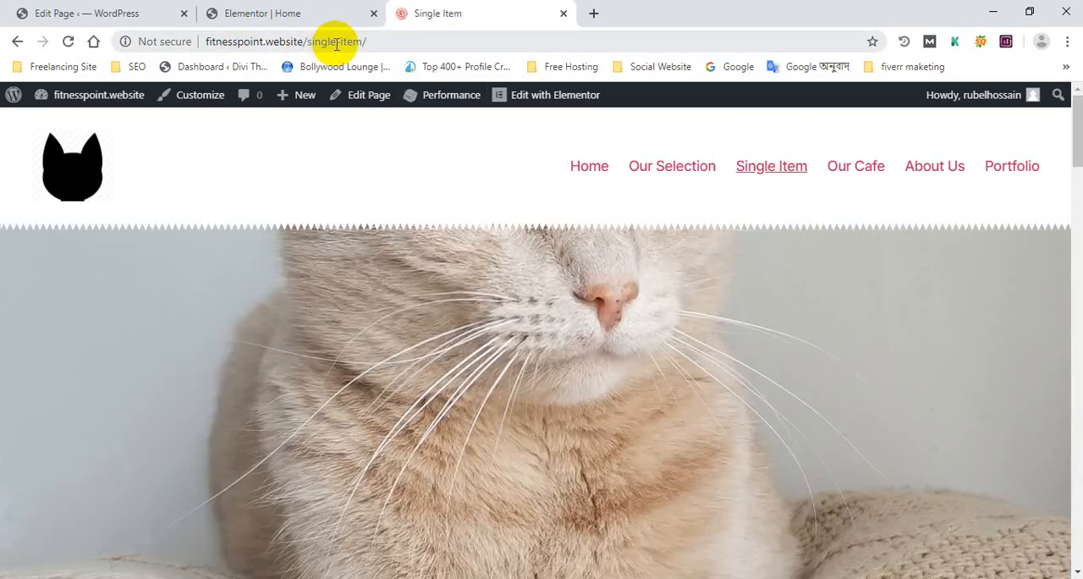
{"action": "left_click", "coordinate": [659, 168]}
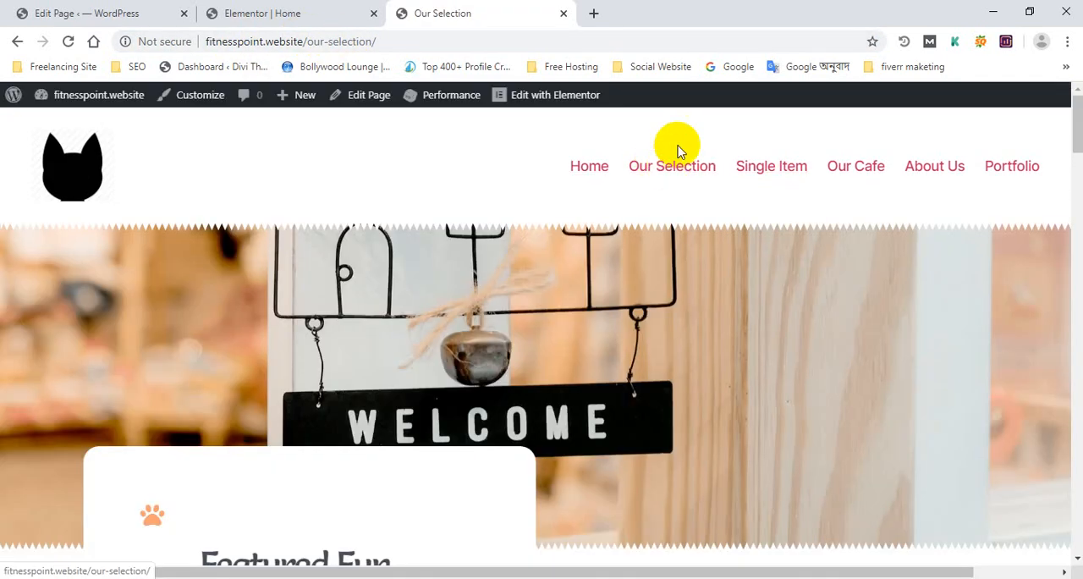
In the WordPress dashboard's Permalink Settings, set the URL structure to Post name and save the changes
{"action": "left_click", "coordinate": [279, 12]}
{"action": "left_click", "coordinate": [169, 13]}
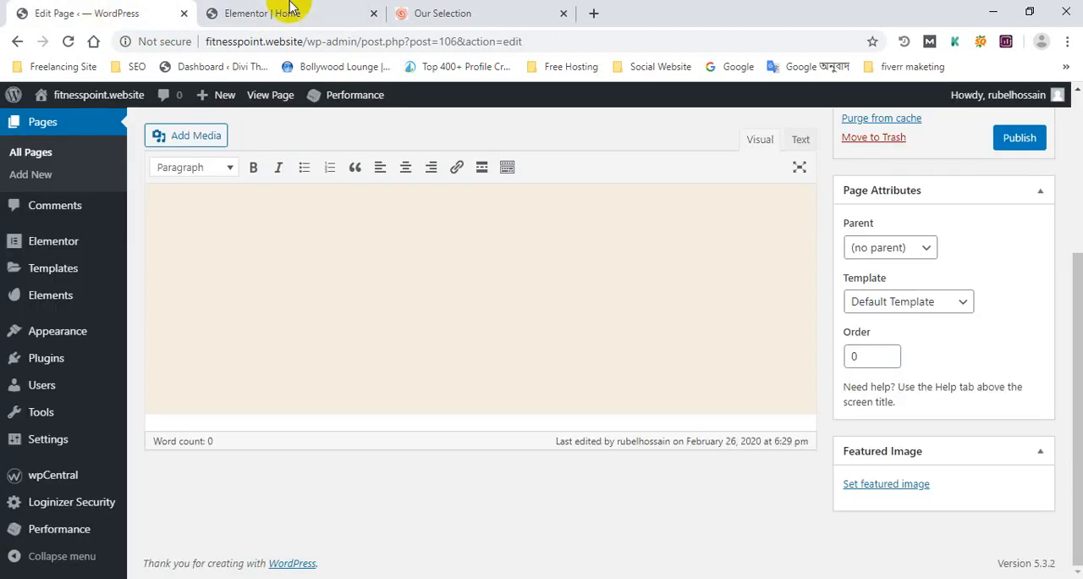
{"action": "left_click", "coordinate": [423, 11]}
{"action": "left_click", "coordinate": [92, 12]}
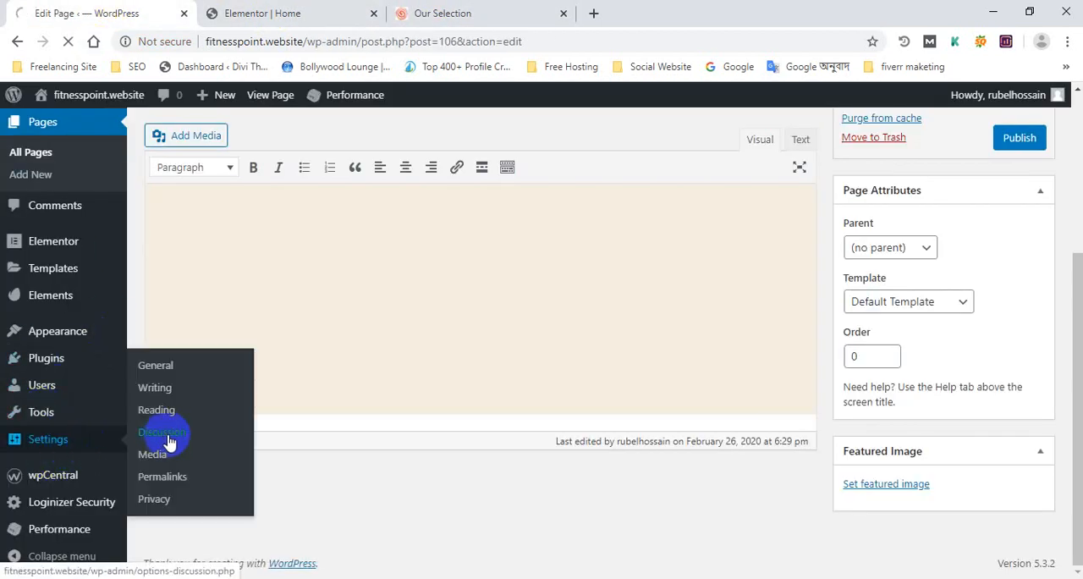
{"action": "left_click", "coordinate": [71, 452]}
{"action": "scroll", "coordinate": [19, 476], "scroll_direction": "down", "scroll_amount": 3}
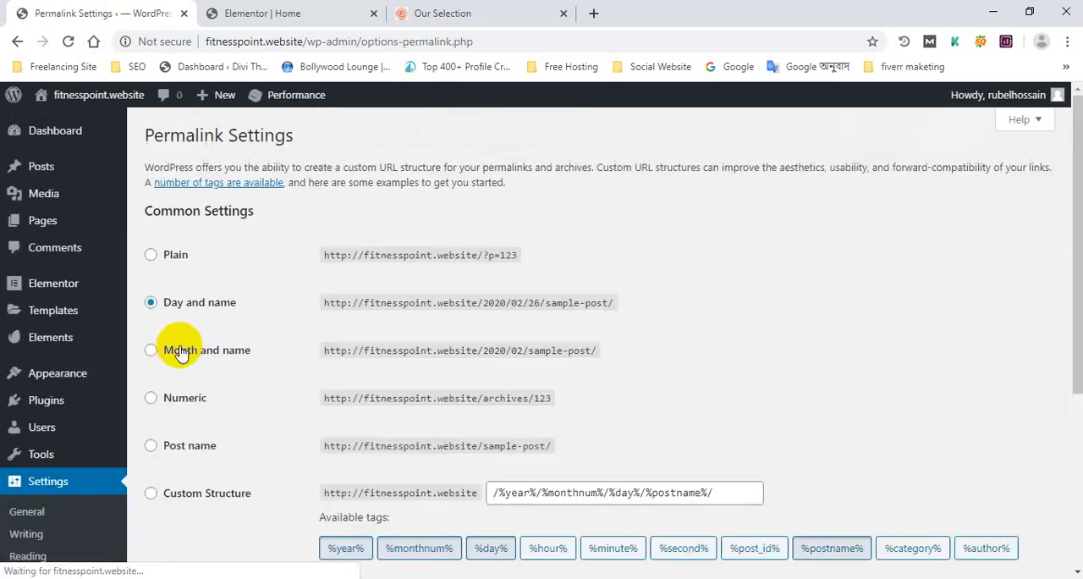
{"action": "scroll", "coordinate": [228, 373], "scroll_direction": "down", "scroll_amount": 1}
{"action": "left_click", "coordinate": [181, 368]}
{"action": "scroll", "coordinate": [181, 369], "scroll_direction": "down", "scroll_amount": 3}
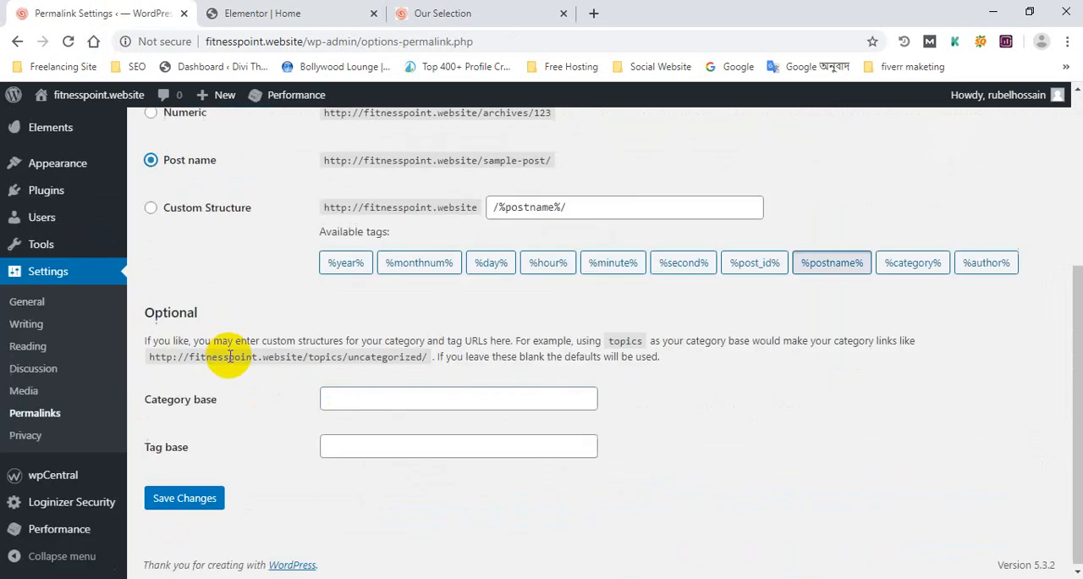
Return to the live site's tab and open the home page through the site logo to check its URL
{"action": "left_click", "coordinate": [457, 10]}
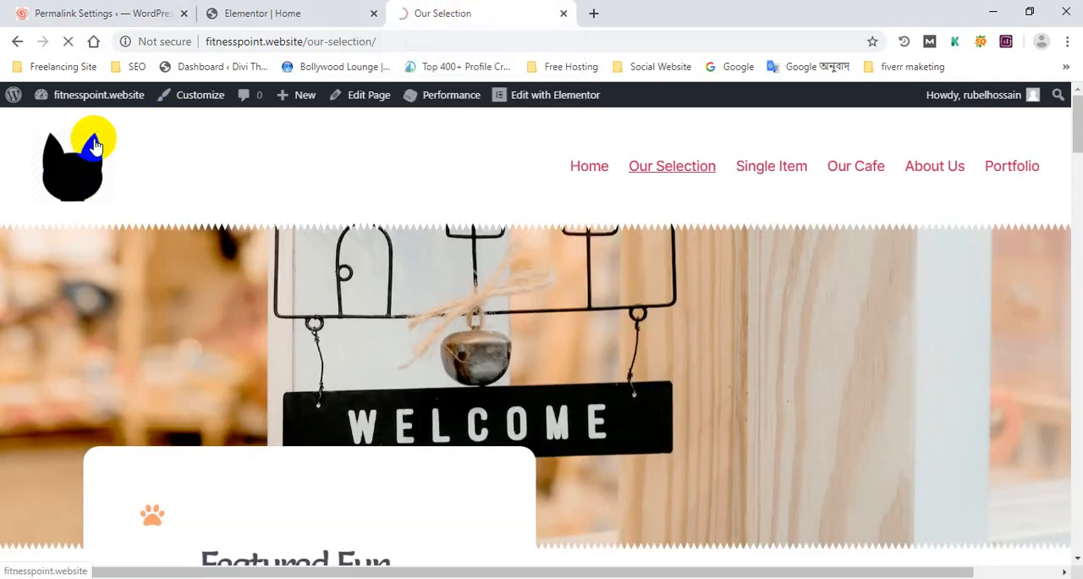
{"action": "left_click", "coordinate": [85, 144]}
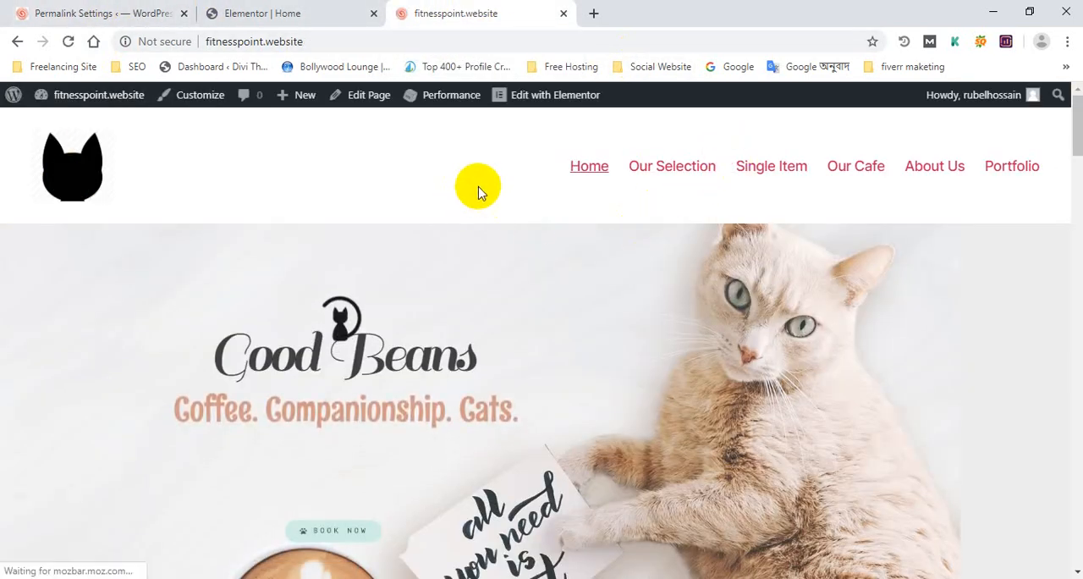
Look over the home page, open the Portfolio page from the site navigation and examine its content
{"action": "scroll", "coordinate": [517, 182], "scroll_direction": "down", "scroll_amount": 4}
{"action": "scroll", "coordinate": [762, 176], "scroll_direction": "up", "scroll_amount": 4}
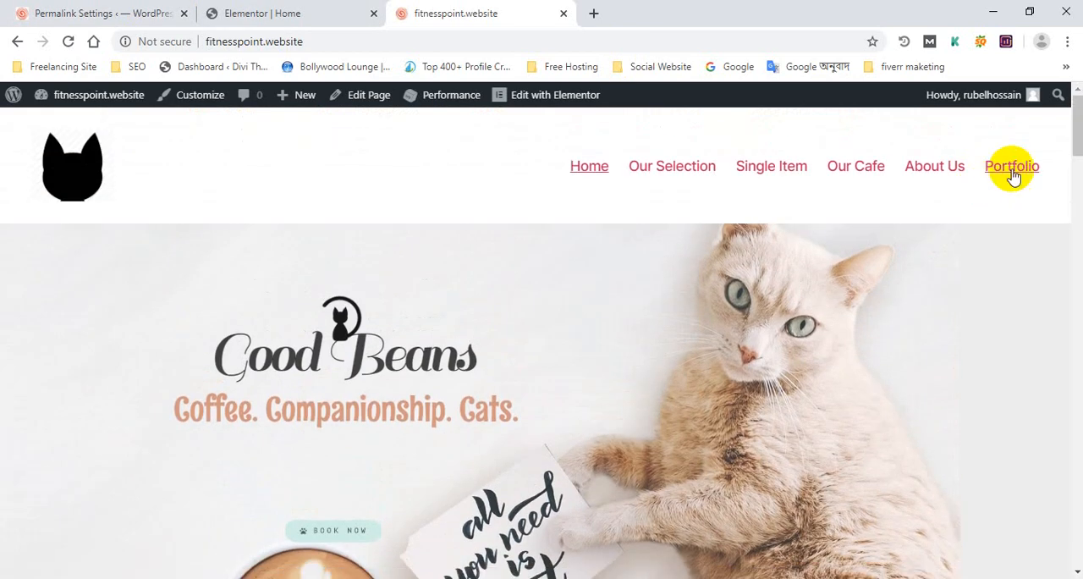
{"action": "scroll", "coordinate": [592, 347], "scroll_direction": "down", "scroll_amount": 3}
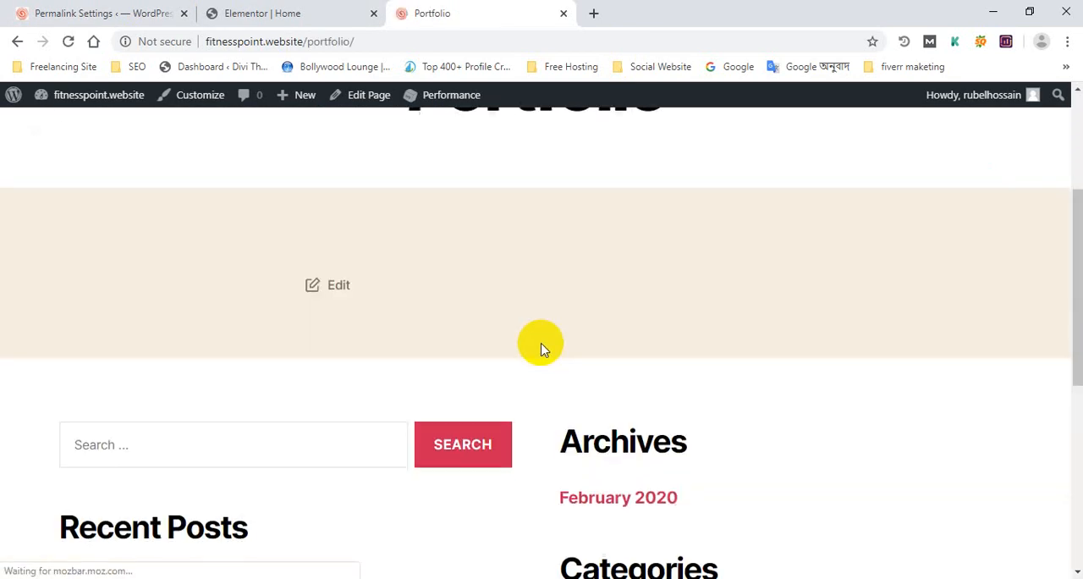
{"action": "scroll", "coordinate": [380, 304], "scroll_direction": "up", "scroll_amount": 3}
{"action": "scroll", "coordinate": [227, 271], "scroll_direction": "down", "scroll_amount": 2}
{"action": "scroll", "coordinate": [271, 165], "scroll_direction": "up", "scroll_amount": 2}
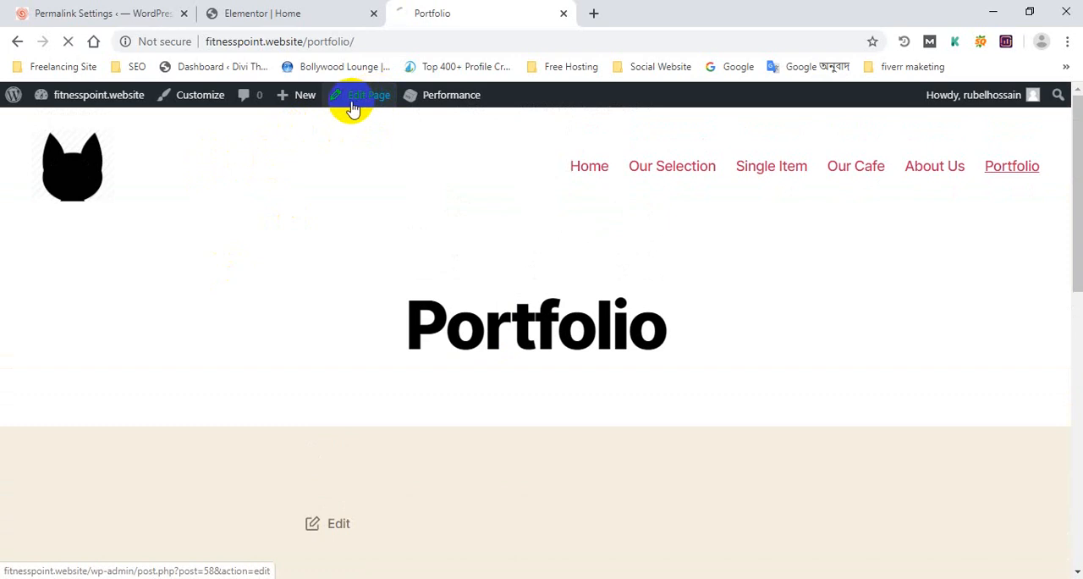
Open the Portfolio page for editing, and from there go to the WordPress Menus screen
{"action": "scroll", "coordinate": [51, 330], "scroll_direction": "down", "scroll_amount": 3}
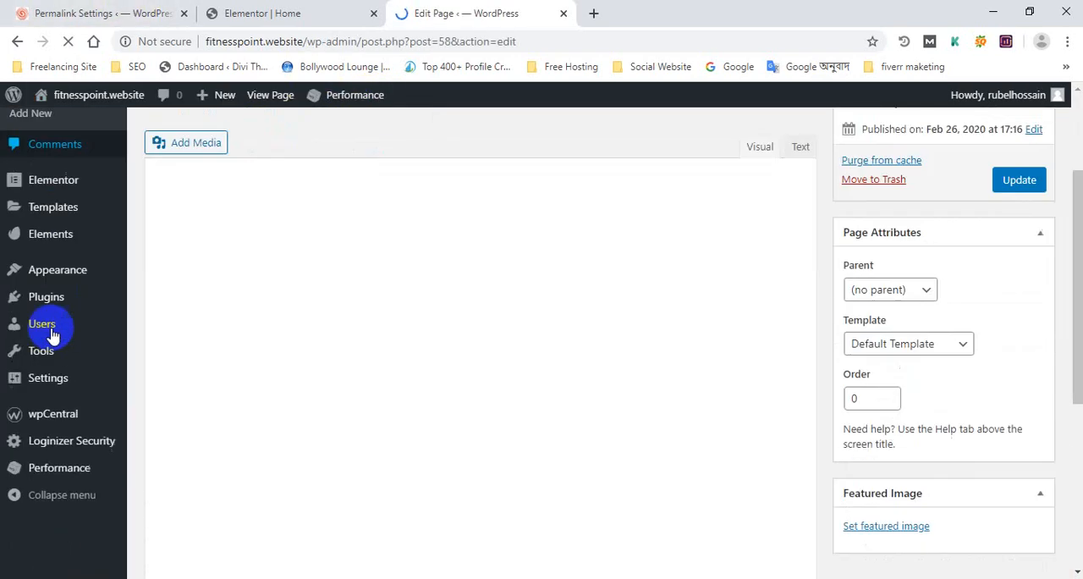
{"action": "mouse_move", "coordinate": [85, 337]}
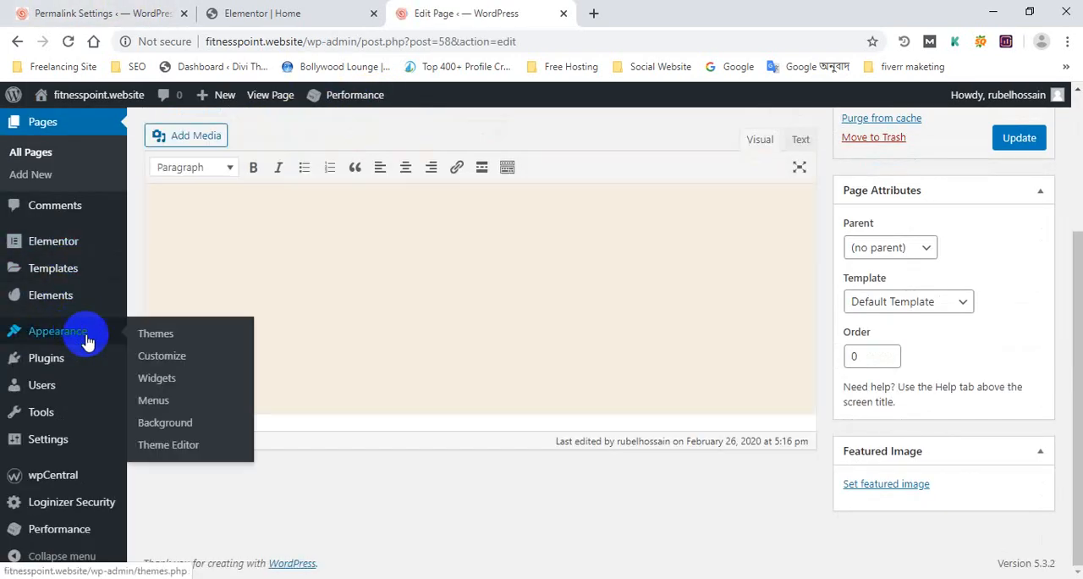
{"action": "left_click", "coordinate": [153, 403]}
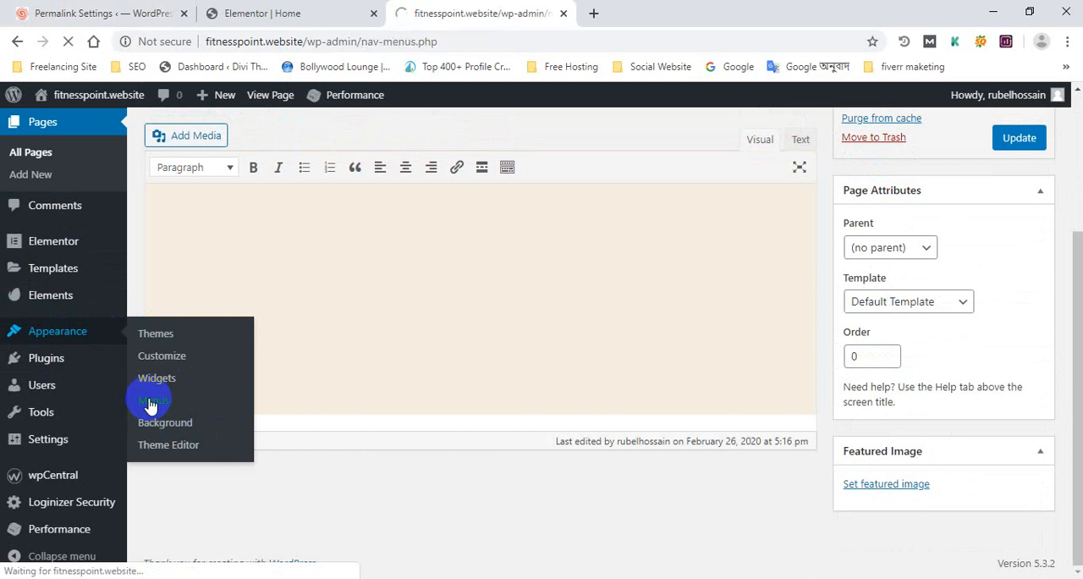
{"action": "scroll", "coordinate": [336, 367], "scroll_direction": "down", "scroll_amount": 3}
{"action": "scroll", "coordinate": [489, 353], "scroll_direction": "up", "scroll_amount": 2}
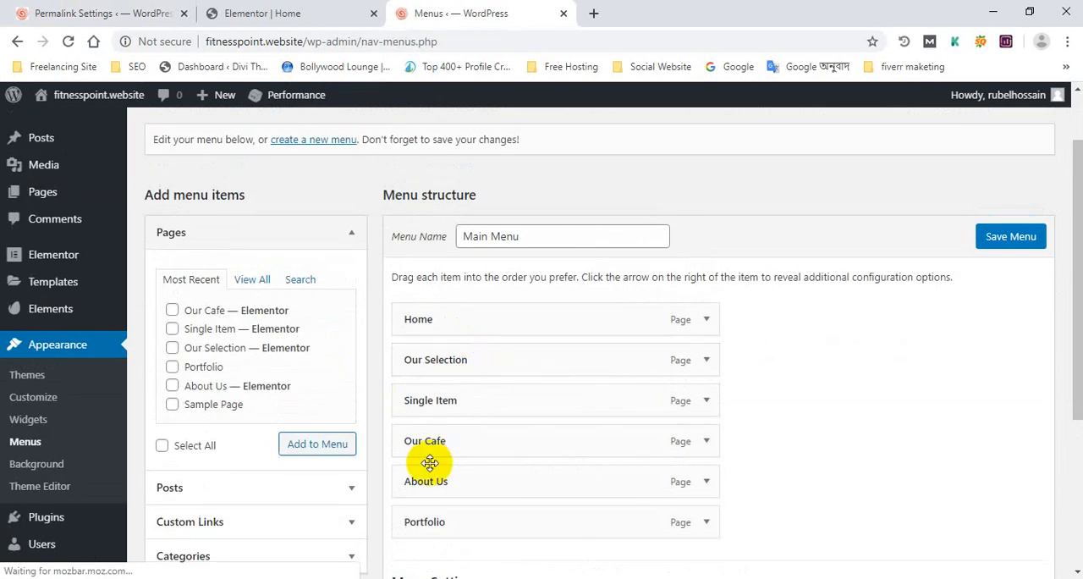
Remove the Portfolio item from Main Menu and save the menu
{"action": "scroll", "coordinate": [456, 459], "scroll_direction": "down", "scroll_amount": 1}
{"action": "scroll", "coordinate": [678, 491], "scroll_direction": "down", "scroll_amount": 2}
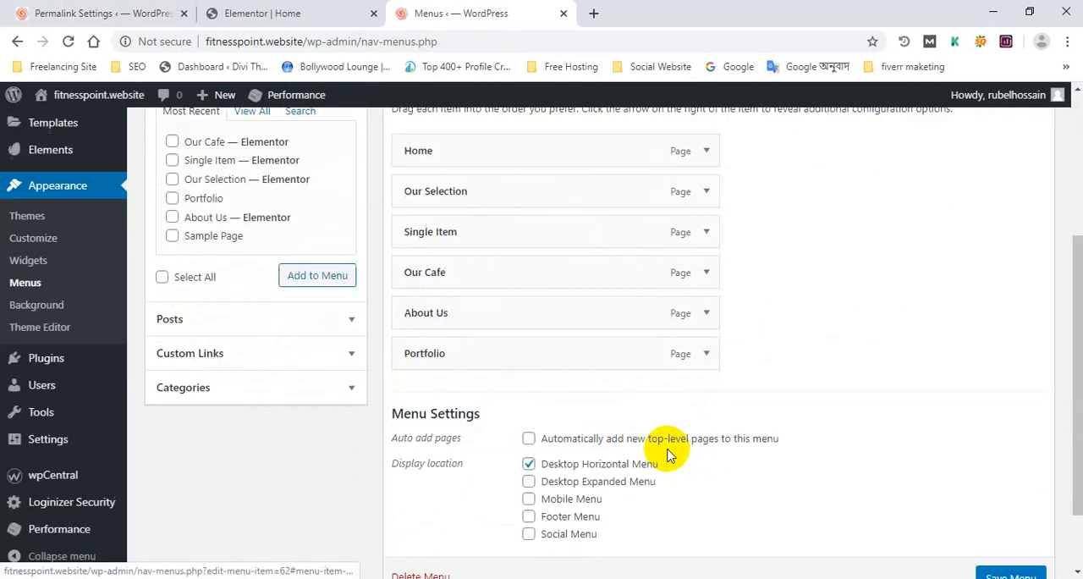
{"action": "left_click", "coordinate": [707, 284]}
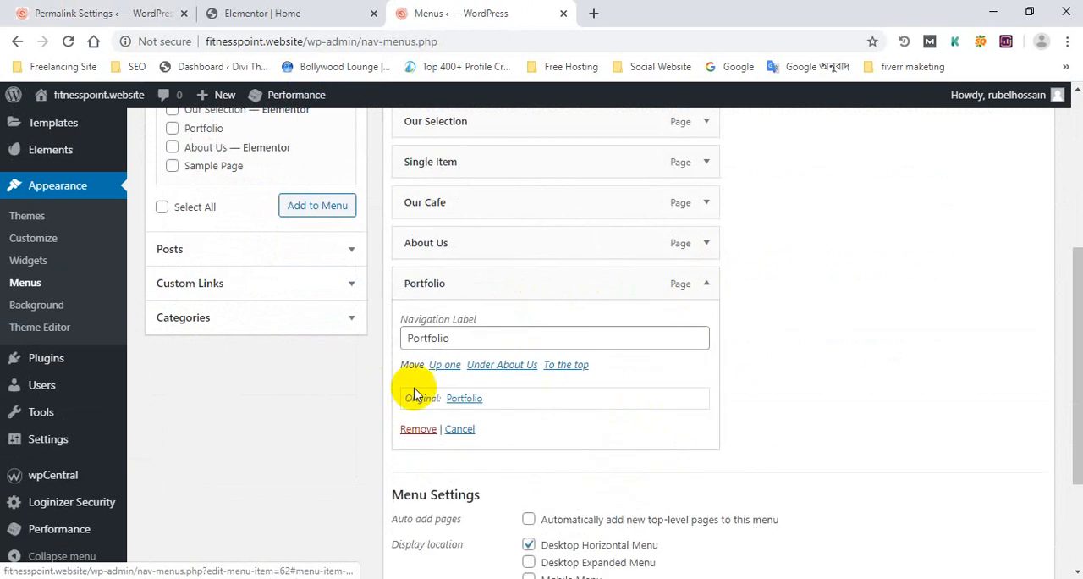
{"action": "left_click", "coordinate": [418, 429]}
{"action": "scroll", "coordinate": [810, 397], "scroll_direction": "up", "scroll_amount": 2}
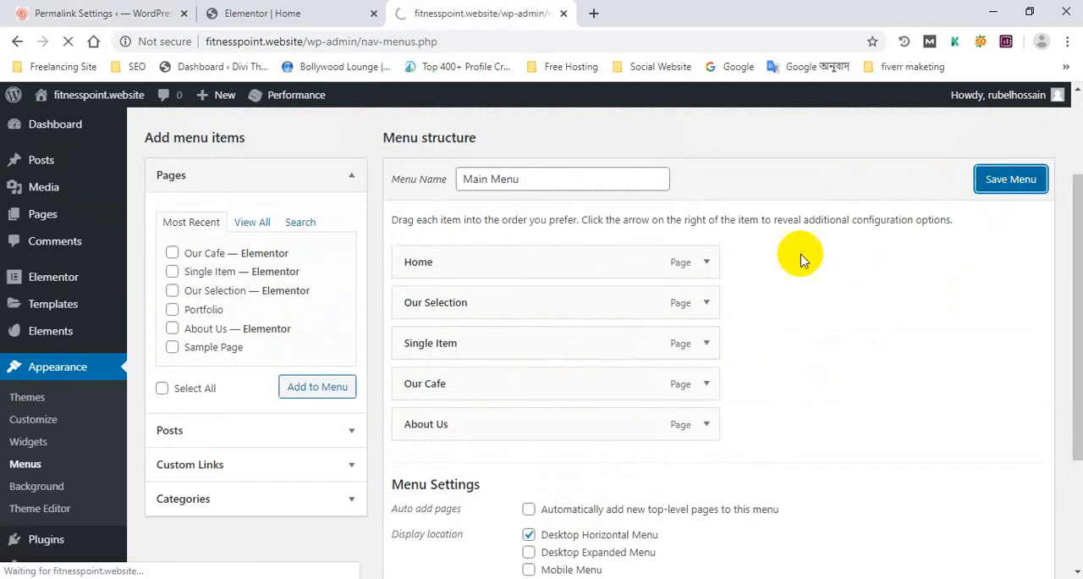
Add Sample Page to Main Menu, nest it as a sub item under Our Selection, and save the menu
{"action": "scroll", "coordinate": [768, 259], "scroll_direction": "down", "scroll_amount": 3}
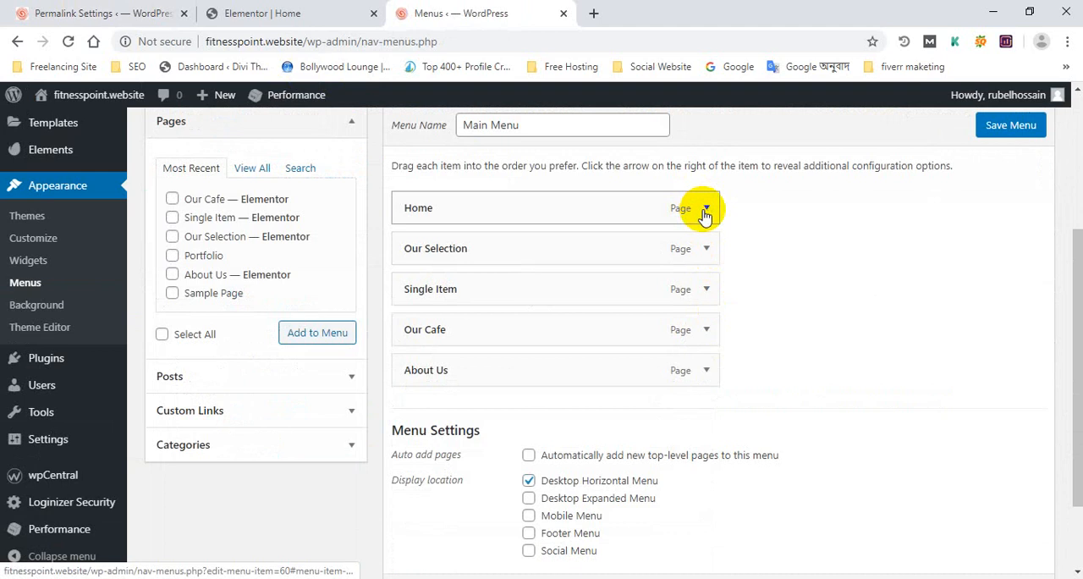
{"action": "left_click", "coordinate": [706, 209]}
{"action": "left_click", "coordinate": [706, 211]}
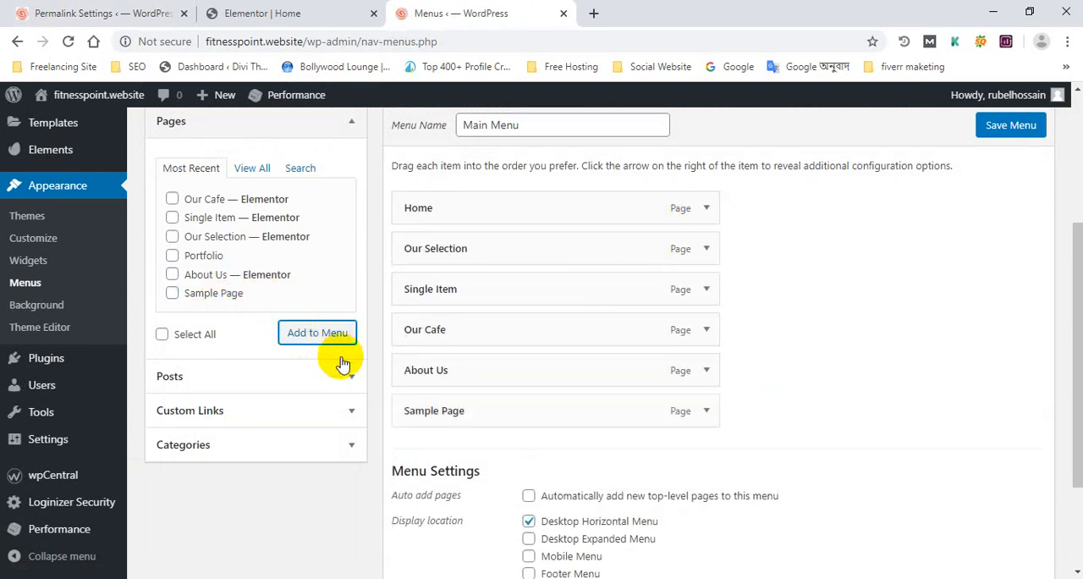
{"action": "left_click_drag", "start_coordinate": [484, 419], "coordinate": [556, 270]}
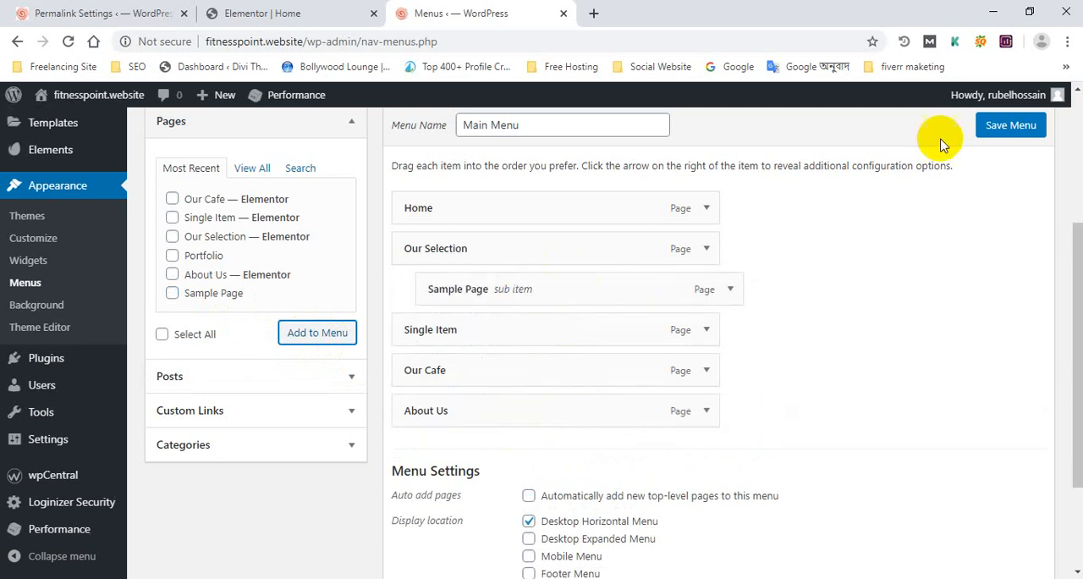
{"action": "left_click", "coordinate": [1009, 127]}
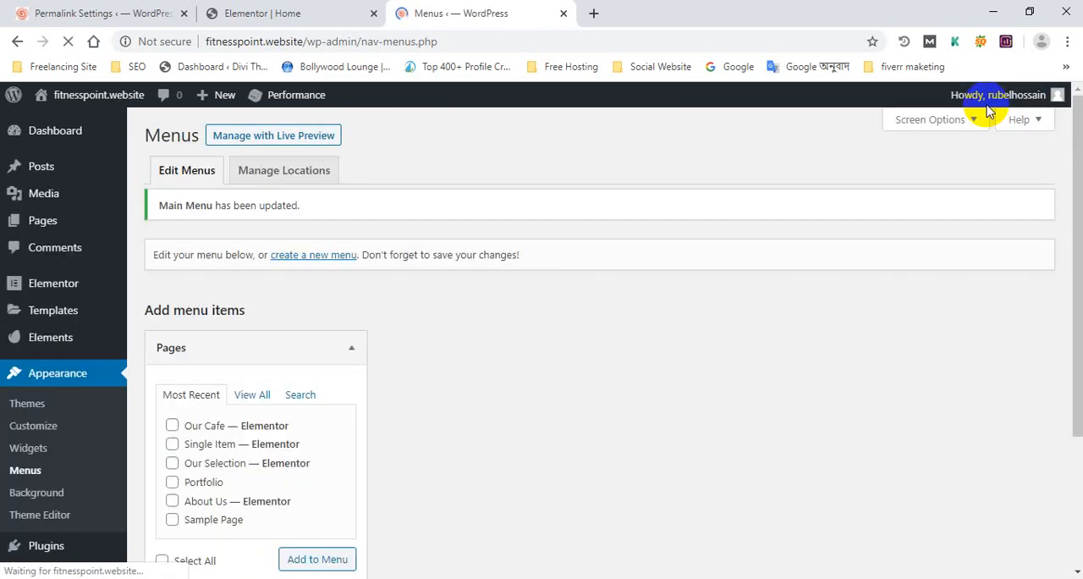
Visit the site's live home page and check the updated navigation, including the Our Selection submenu
{"action": "left_click", "coordinate": [286, 10]}
{"action": "left_click", "coordinate": [448, 11]}
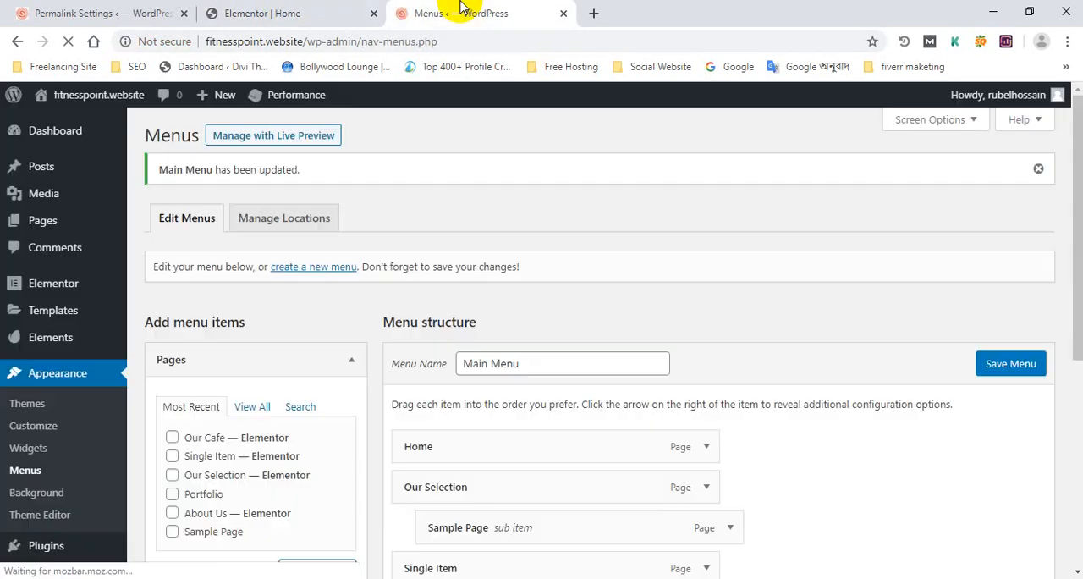
{"action": "mouse_move", "coordinate": [82, 121]}
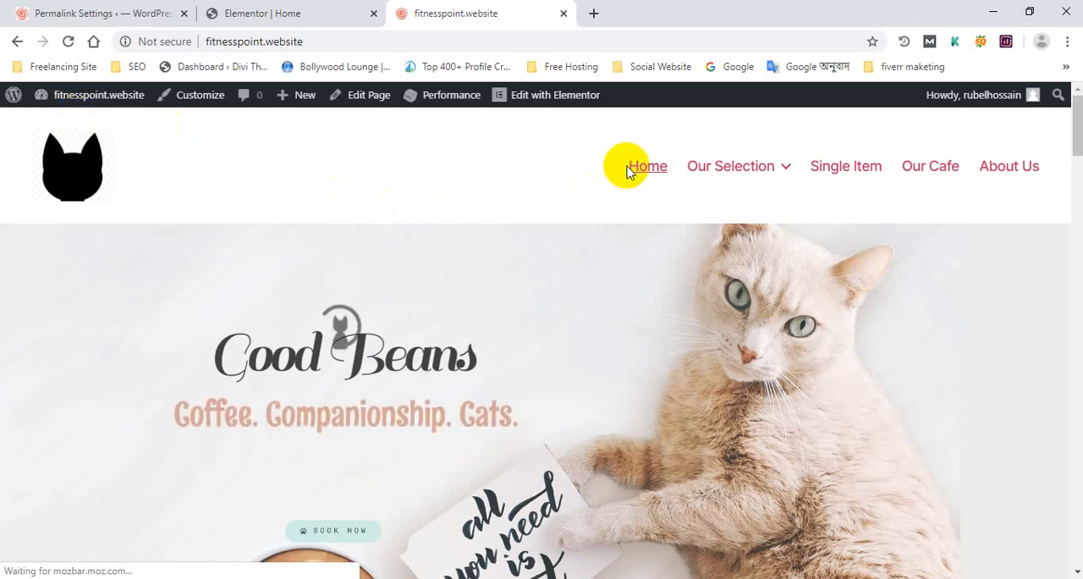
{"action": "mouse_move", "coordinate": [750, 176]}
{"action": "left_click", "coordinate": [726, 203]}
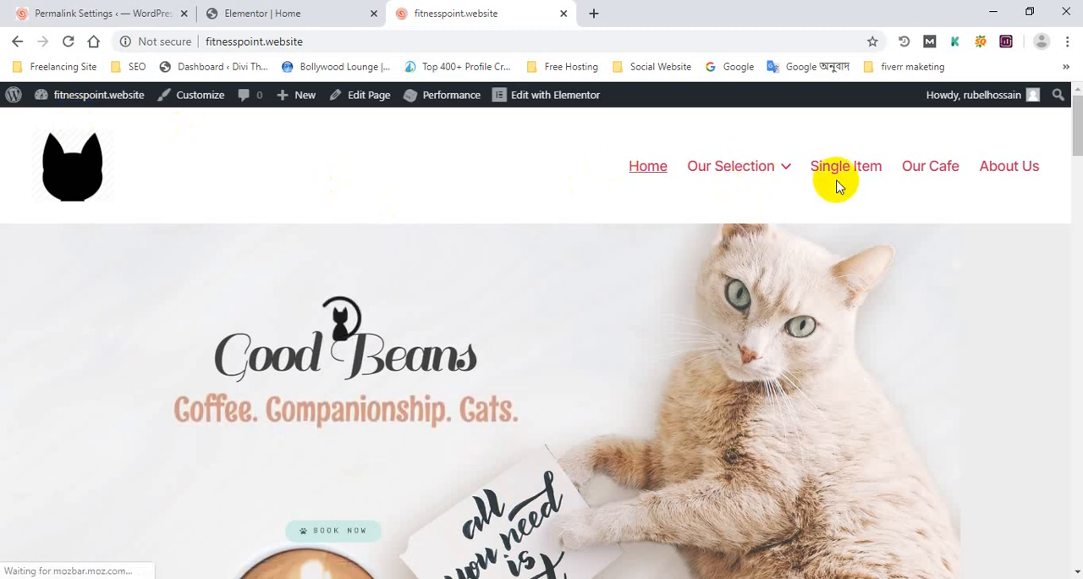
{"action": "scroll", "coordinate": [604, 234], "scroll_direction": "down", "scroll_amount": 4}
{"action": "scroll", "coordinate": [743, 229], "scroll_direction": "up", "scroll_amount": 4}
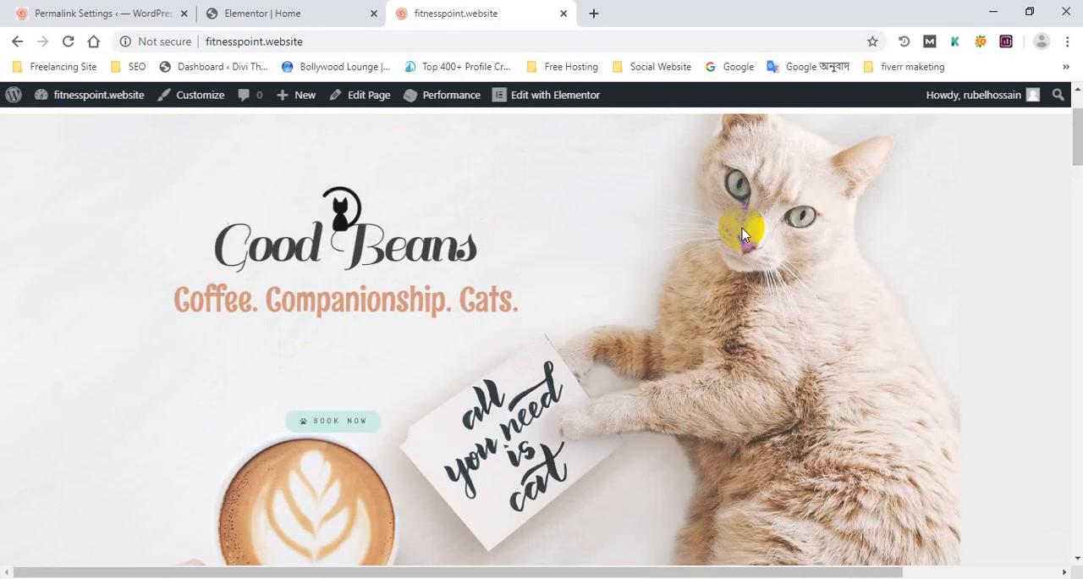
{"action": "scroll", "coordinate": [805, 203], "scroll_direction": "down", "scroll_amount": 4}
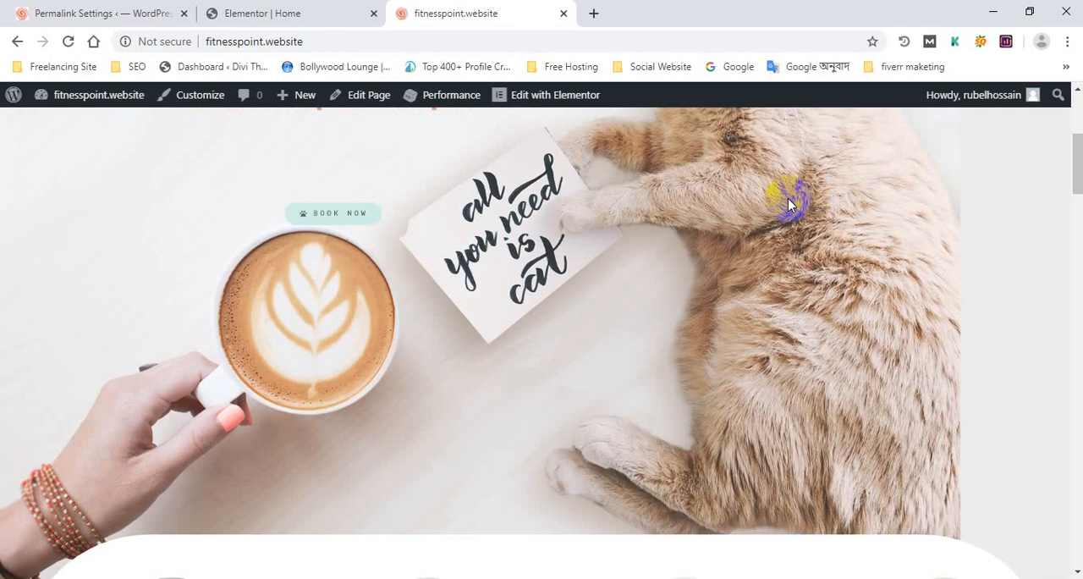
{"action": "scroll", "coordinate": [762, 208], "scroll_direction": "up", "scroll_amount": 4}
{"action": "left_click", "coordinate": [328, 7]}
{"action": "left_click", "coordinate": [34, 9]}
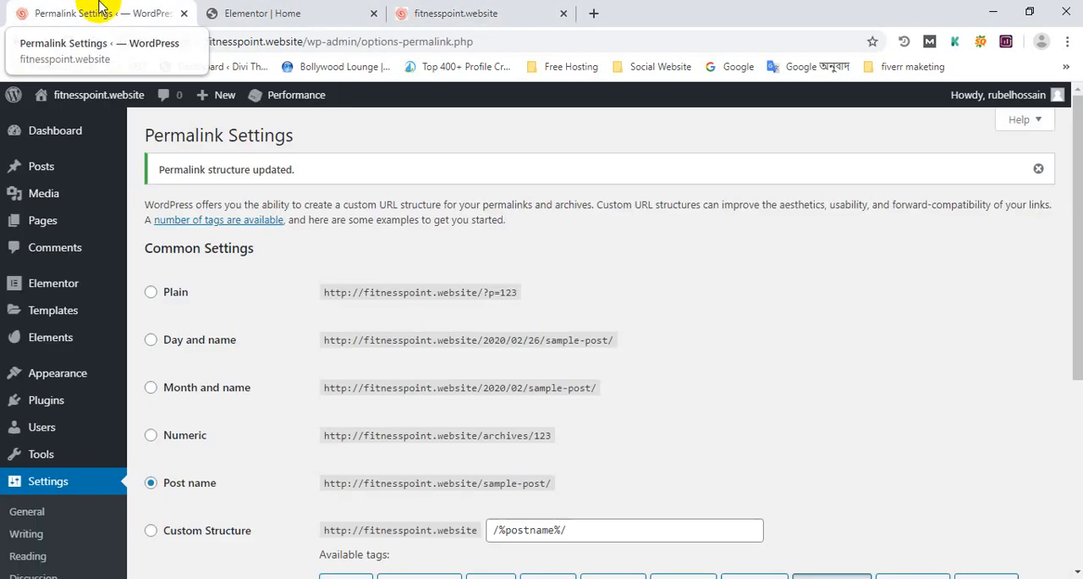
{"action": "scroll", "coordinate": [520, 404], "scroll_direction": "down", "scroll_amount": 1}
{"action": "left_click", "coordinate": [359, 6]}
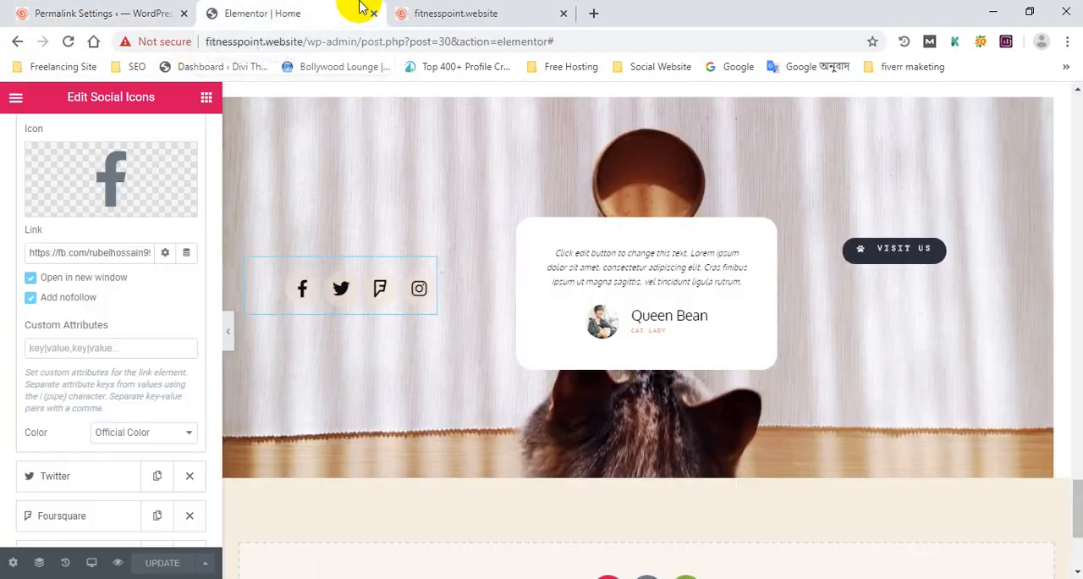
{"action": "left_click", "coordinate": [406, 7]}
Go back to the WordPress Menus screen from the live site and expand the Our Selection item's settings
{"action": "mouse_move", "coordinate": [93, 95]}
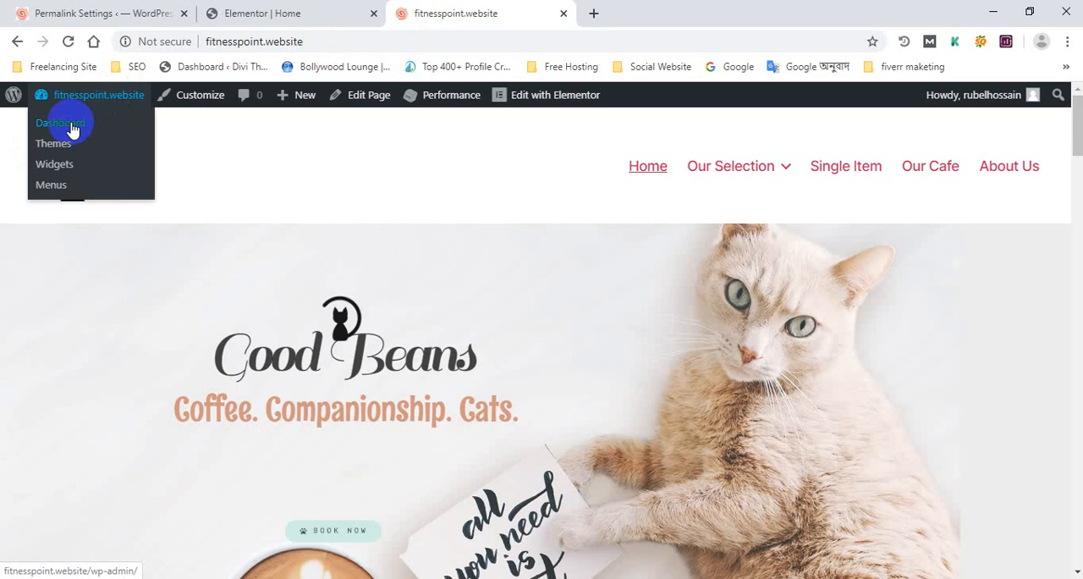
{"action": "left_click", "coordinate": [51, 185]}
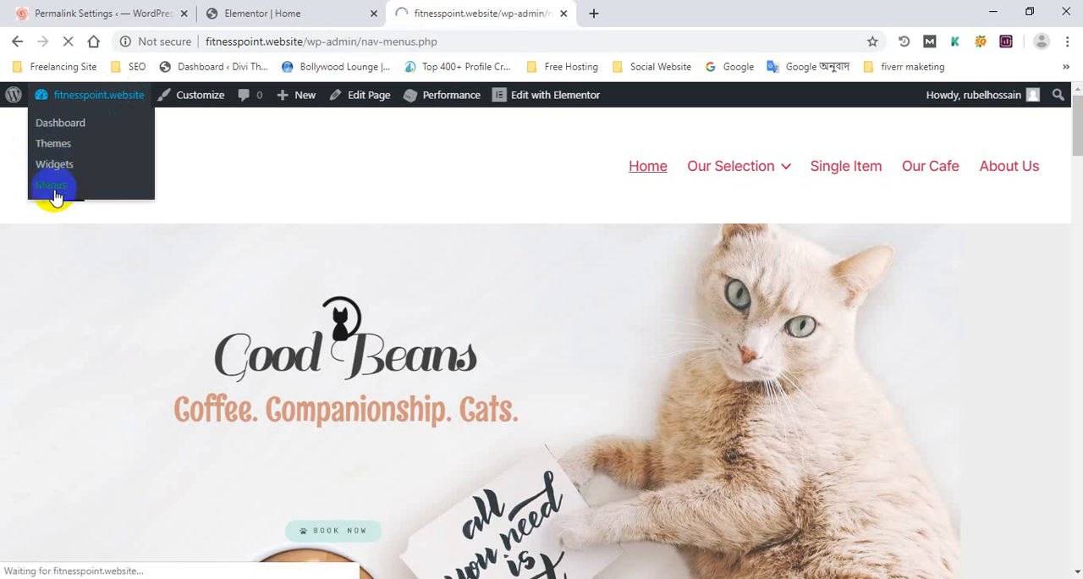
{"action": "scroll", "coordinate": [421, 309], "scroll_direction": "down", "scroll_amount": 2}
{"action": "scroll", "coordinate": [568, 320], "scroll_direction": "up", "scroll_amount": 2}
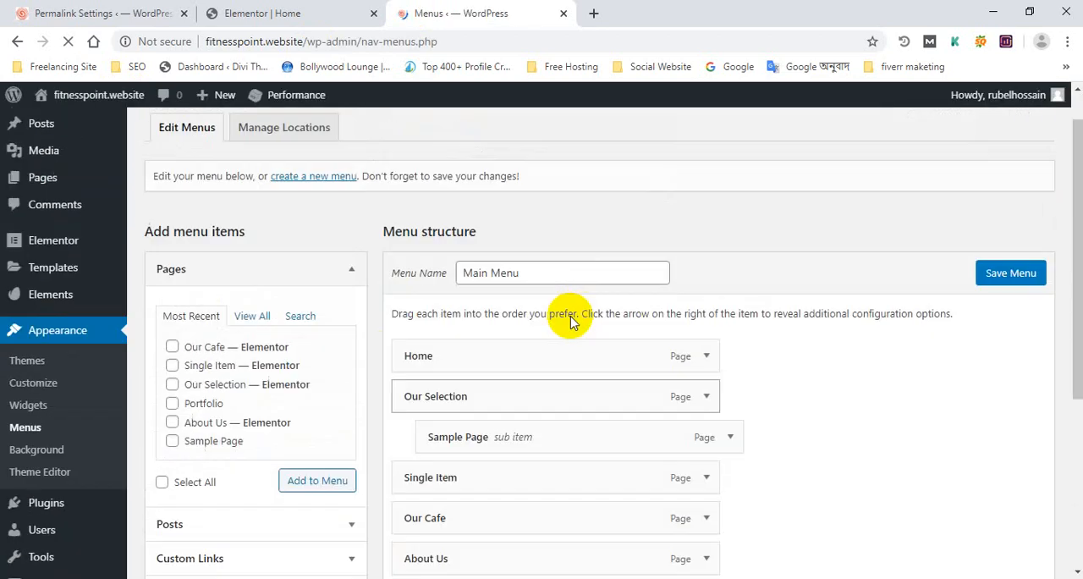
{"action": "scroll", "coordinate": [668, 406], "scroll_direction": "down", "scroll_amount": 1}
{"action": "left_click", "coordinate": [705, 331]}
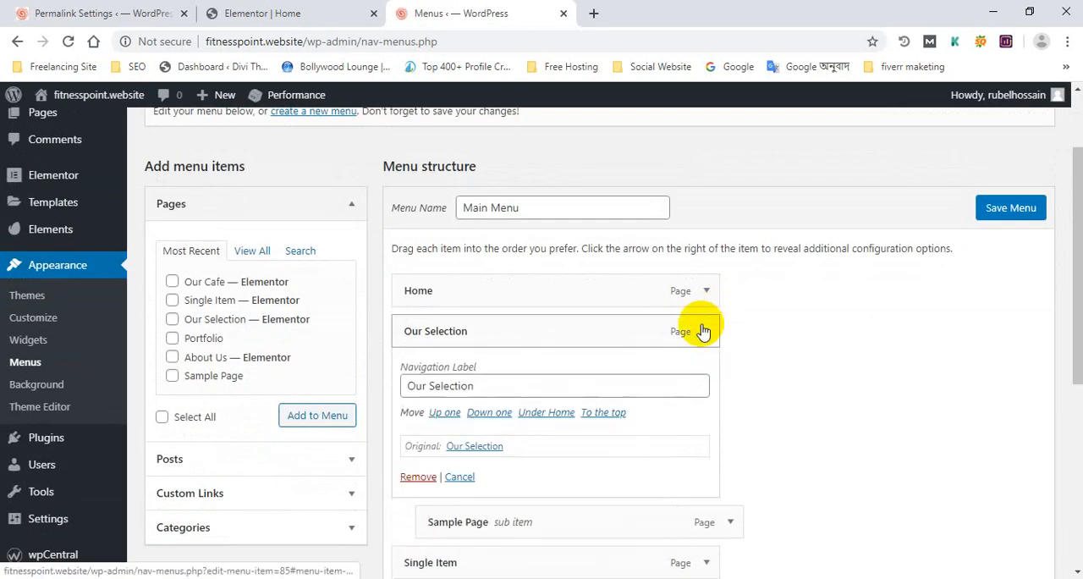
Review Main Menu's item options, order and display location settings, and save the menu again
{"action": "scroll", "coordinate": [704, 330], "scroll_direction": "down", "scroll_amount": 3}
{"action": "scroll", "coordinate": [703, 330], "scroll_direction": "up", "scroll_amount": 3}
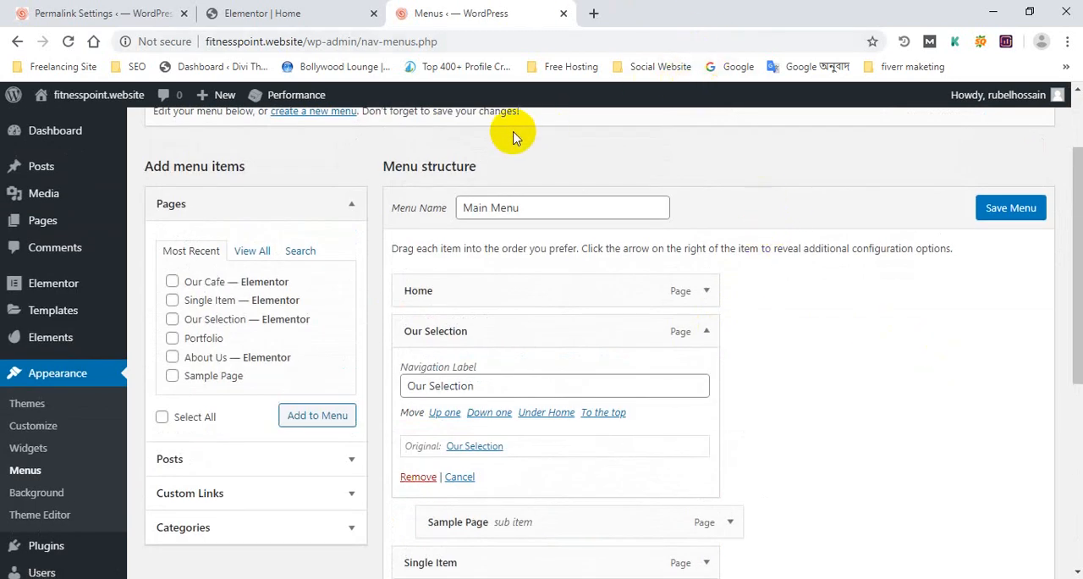
{"action": "scroll", "coordinate": [548, 221], "scroll_direction": "down", "scroll_amount": 2}
{"action": "scroll", "coordinate": [547, 228], "scroll_direction": "up", "scroll_amount": 2}
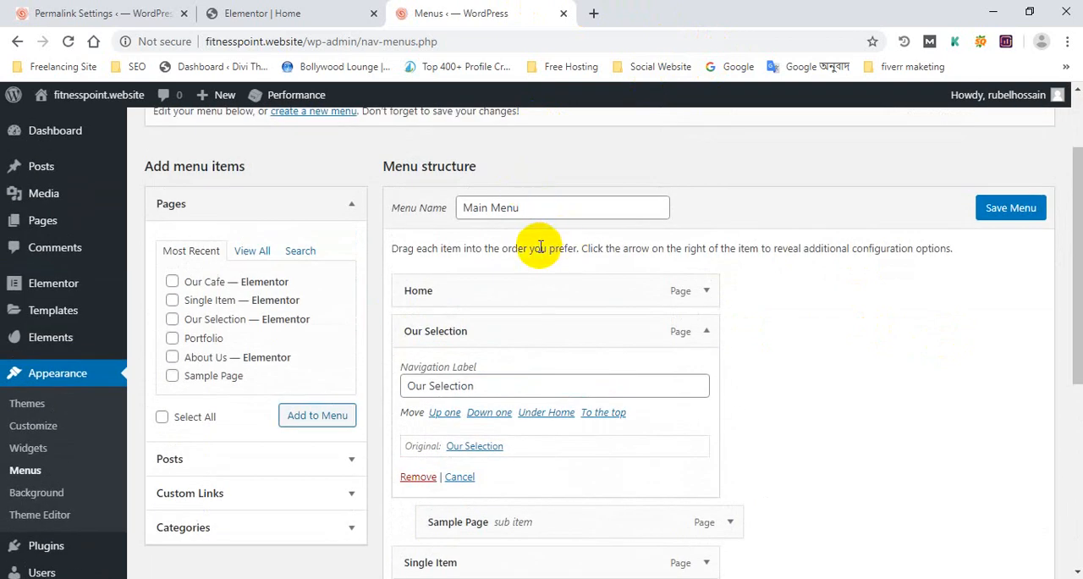
{"action": "scroll", "coordinate": [540, 246], "scroll_direction": "down", "scroll_amount": 4}
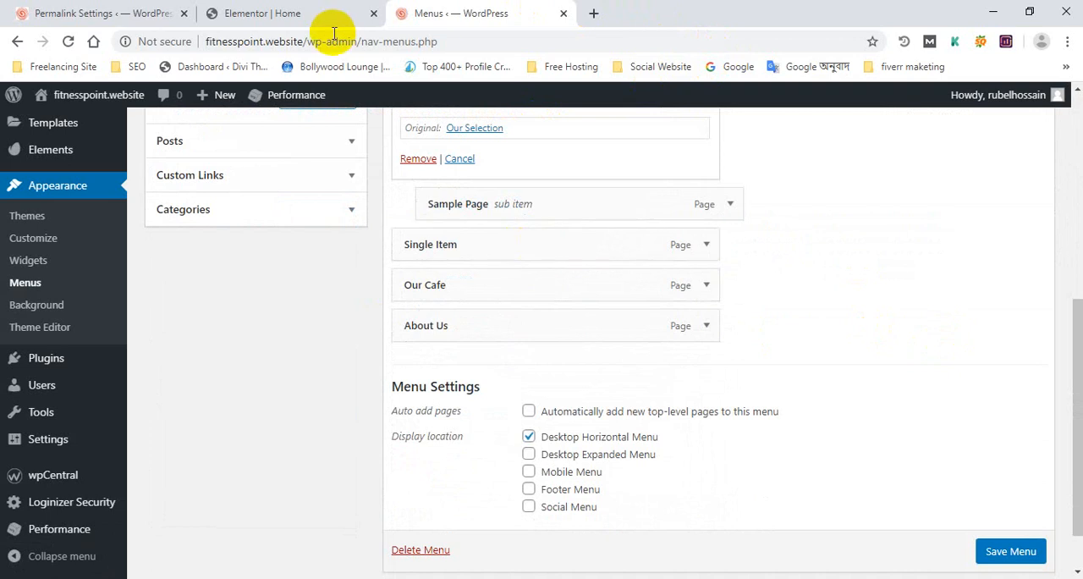
{"action": "scroll", "coordinate": [442, 271], "scroll_direction": "up", "scroll_amount": 1}
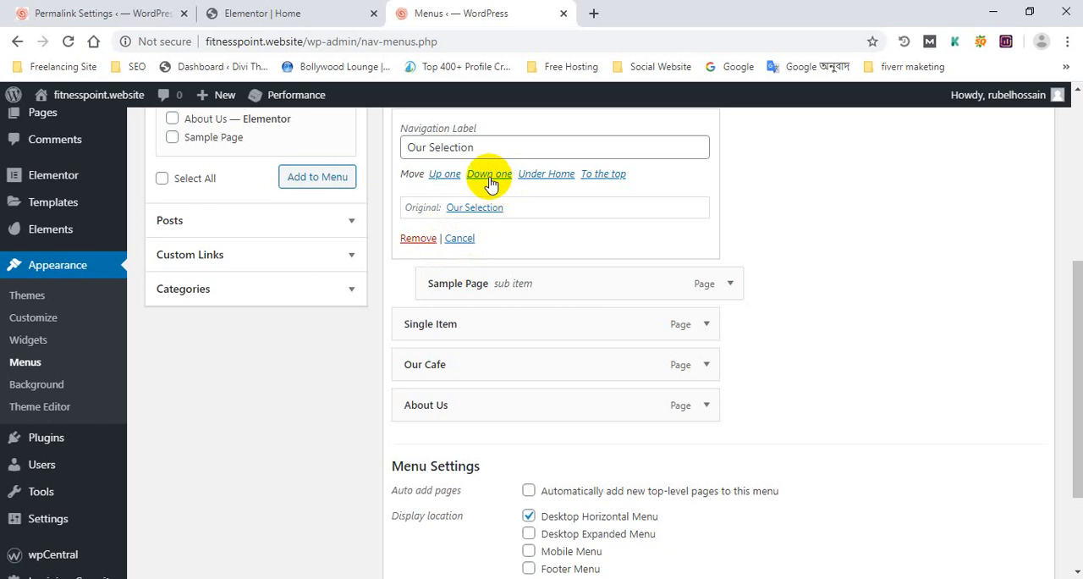
{"action": "scroll", "coordinate": [711, 249], "scroll_direction": "up", "scroll_amount": 2}
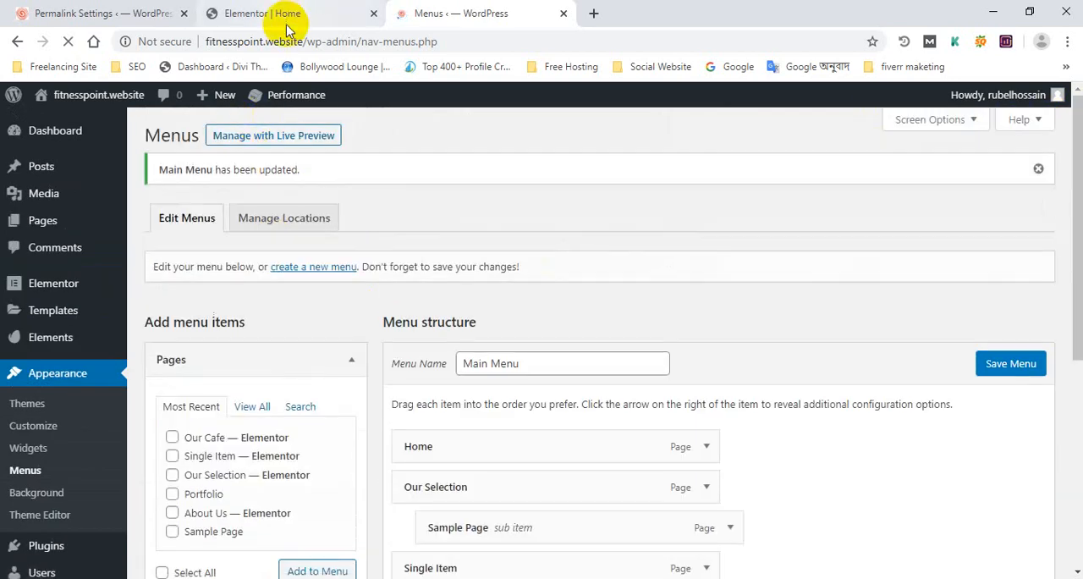
Return to the home page in the Elementor editor, show the responsive preview options and look over the page's header and hero section
{"action": "left_click", "coordinate": [291, 8]}
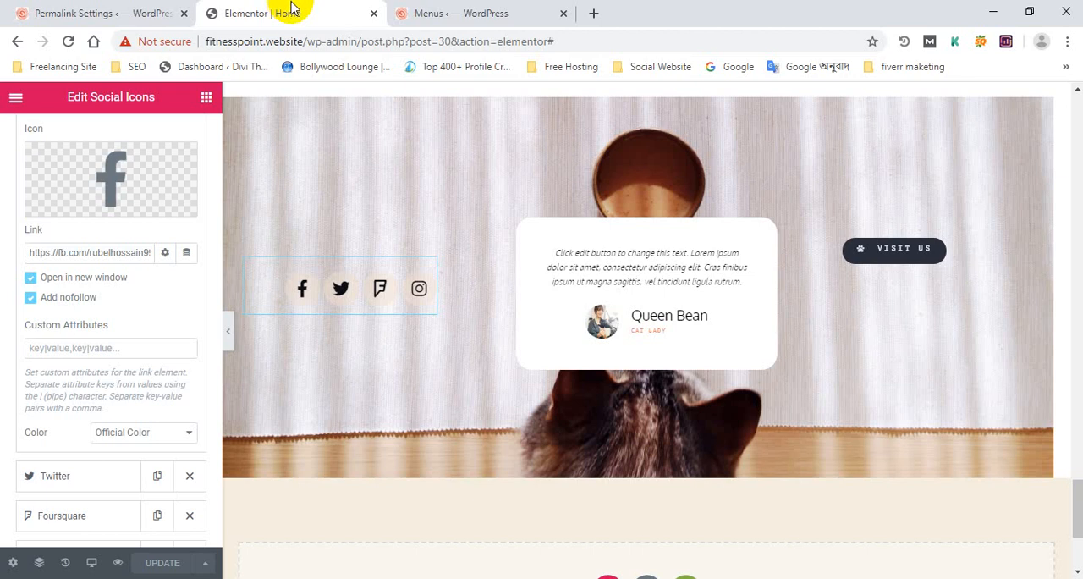
{"action": "left_click", "coordinate": [503, 7]}
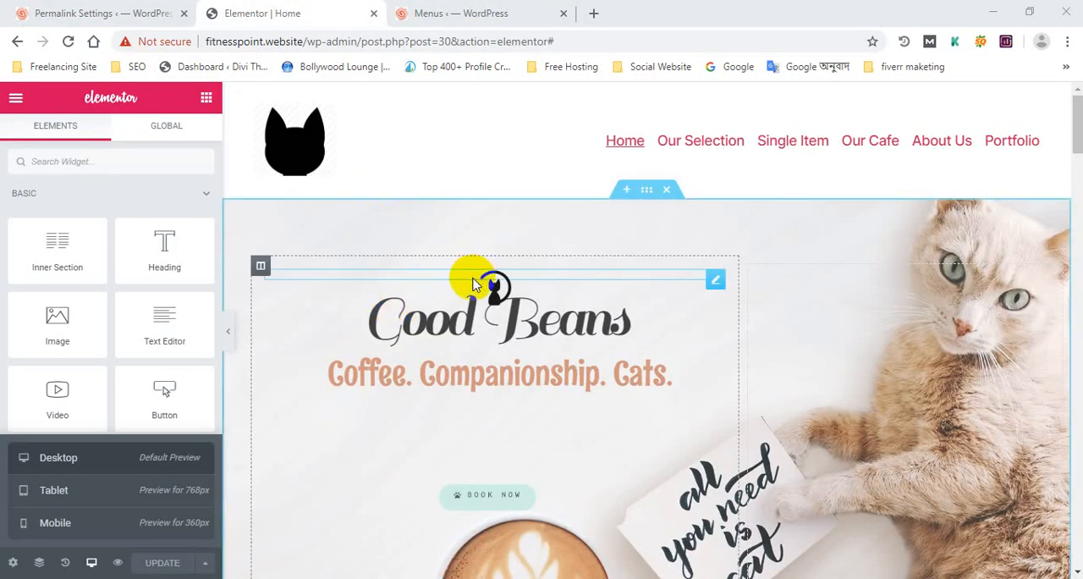
{"action": "scroll", "coordinate": [310, 286], "scroll_direction": "down", "scroll_amount": 3}
{"action": "scroll", "coordinate": [346, 299], "scroll_direction": "up", "scroll_amount": 3}
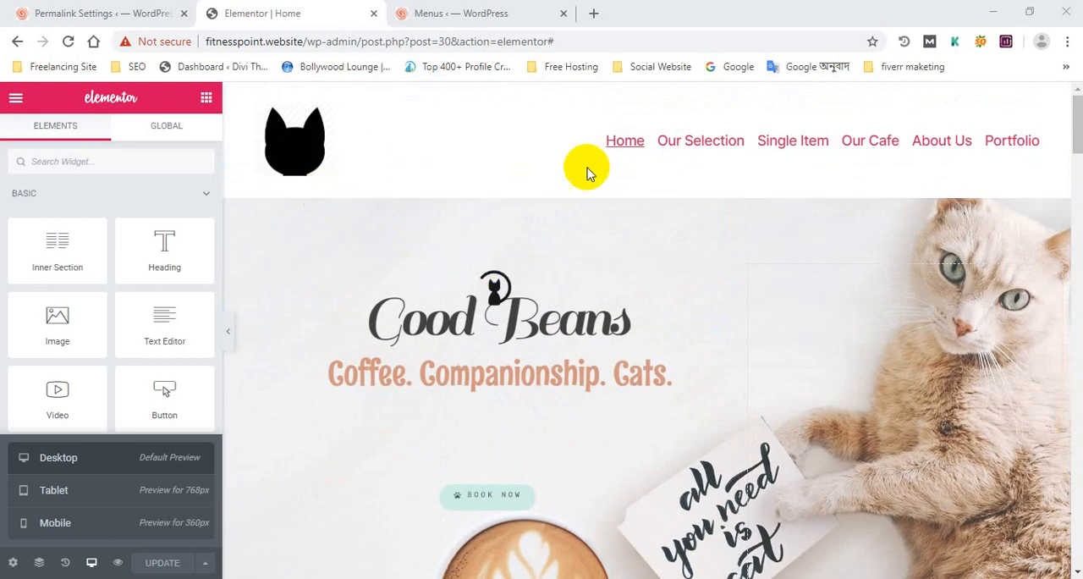
Close the WordPress Menus tab and return to the home page in the Elementor editor
{"action": "left_click", "coordinate": [454, 12]}
{"action": "left_click", "coordinate": [329, 8]}
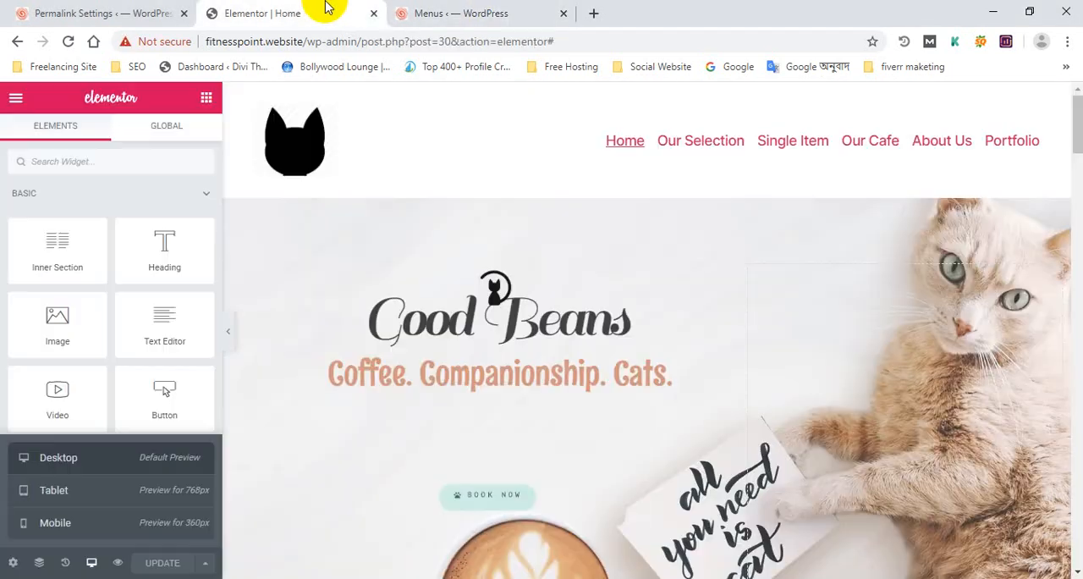
{"action": "left_click", "coordinate": [479, 9]}
{"action": "left_click", "coordinate": [360, 9]}
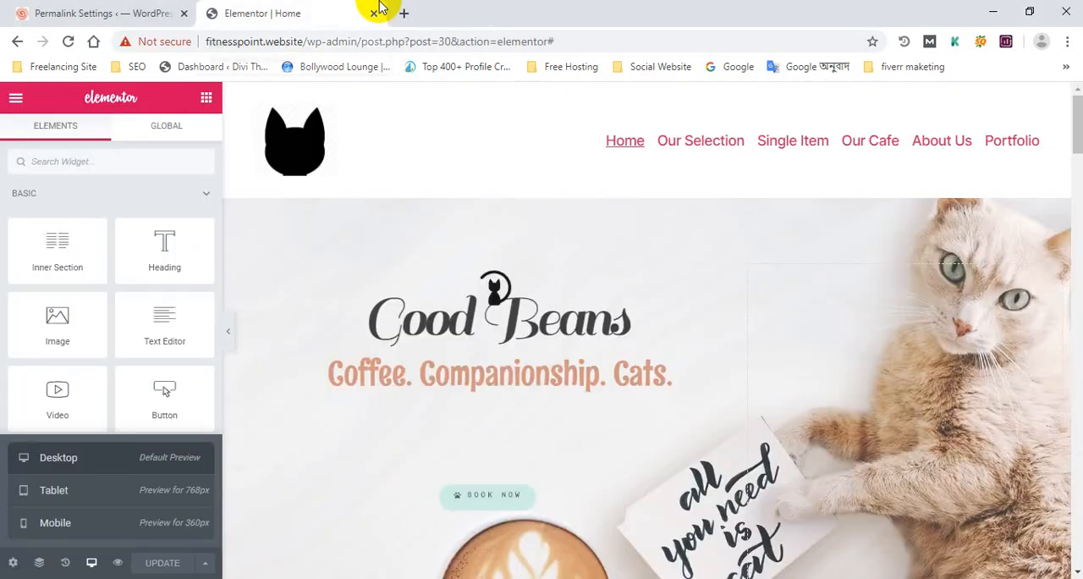
Reopen the Permalink Settings page and open the theme Customizer from it in a new tab
{"action": "middle_click", "coordinate": [106, 9]}
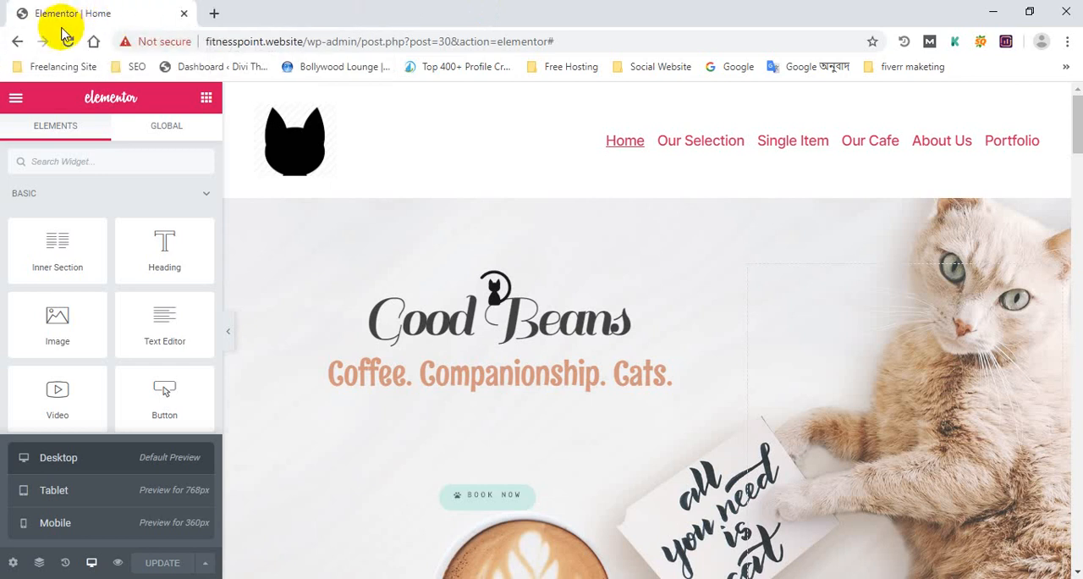
{"action": "key", "text": "ctrl+shift+t"}
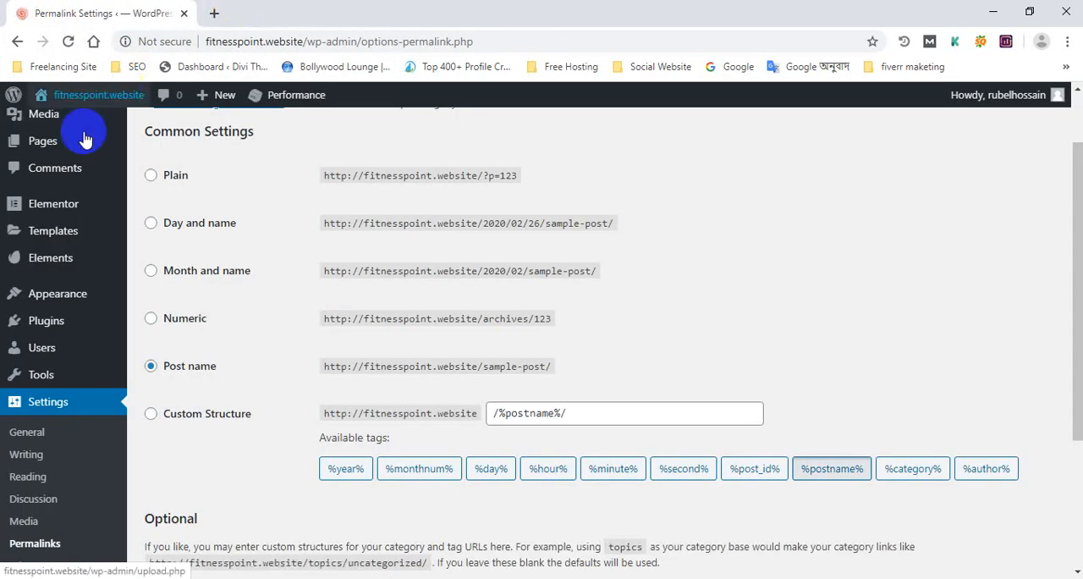
{"action": "mouse_move", "coordinate": [77, 311]}
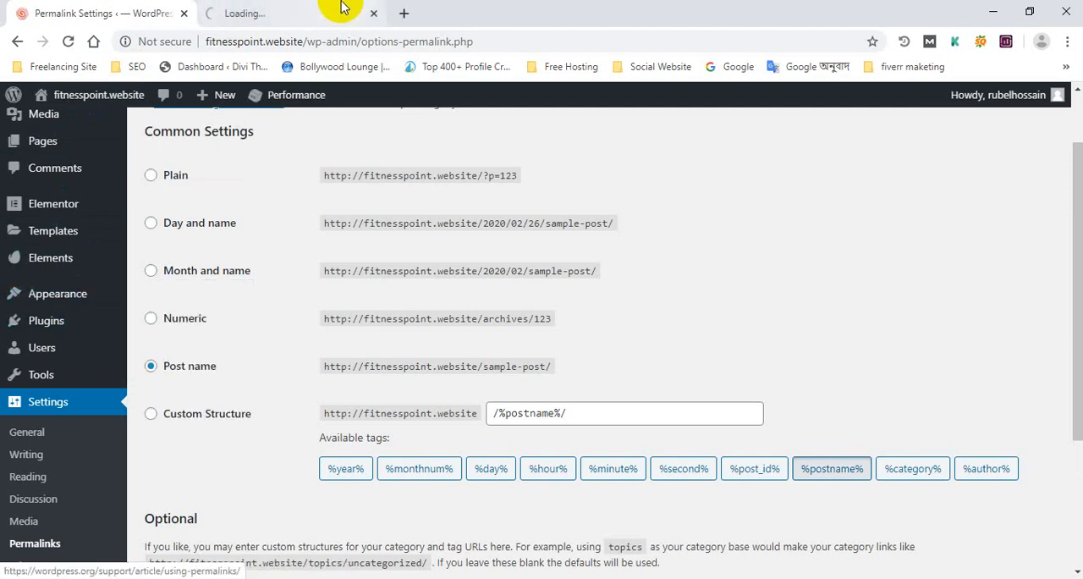
{"action": "left_click", "coordinate": [326, 10]}
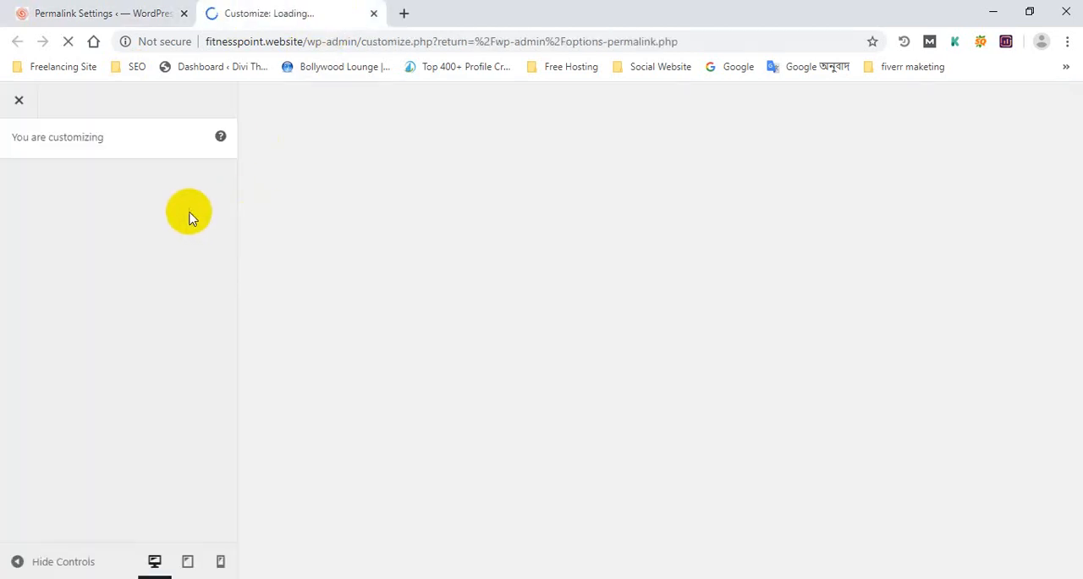
{"action": "scroll", "coordinate": [91, 345], "scroll_direction": "down", "scroll_amount": 2}
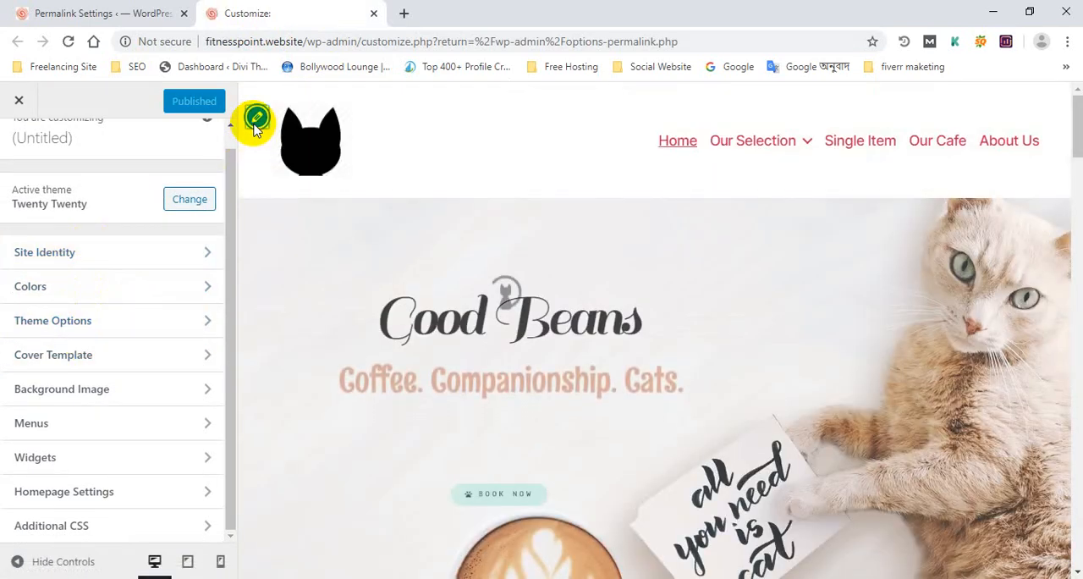
Open the Site Identity settings for the header logo and review the logo, title, tagline, Retina logo and site icon options
{"action": "left_click", "coordinate": [257, 119]}
{"action": "scroll", "coordinate": [67, 364], "scroll_direction": "down", "scroll_amount": 3}
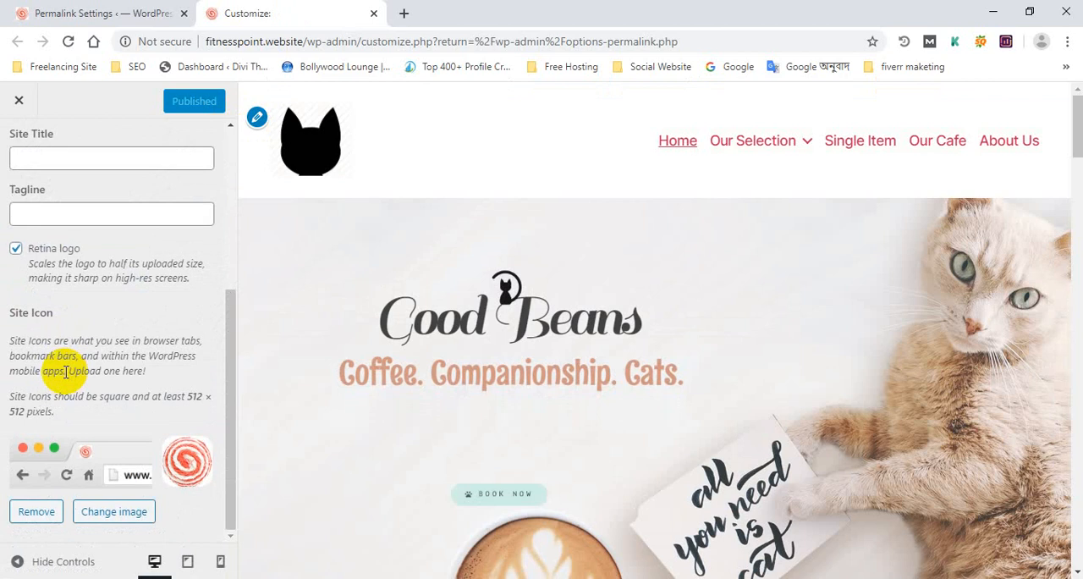
{"action": "scroll", "coordinate": [64, 349], "scroll_direction": "up", "scroll_amount": 5}
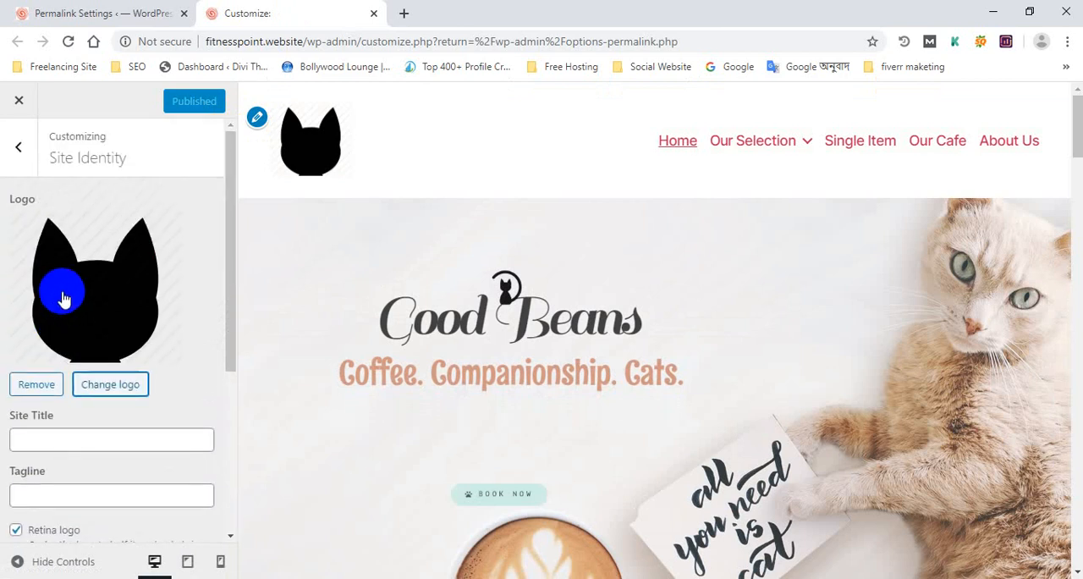
{"action": "scroll", "coordinate": [63, 298], "scroll_direction": "down", "scroll_amount": 3}
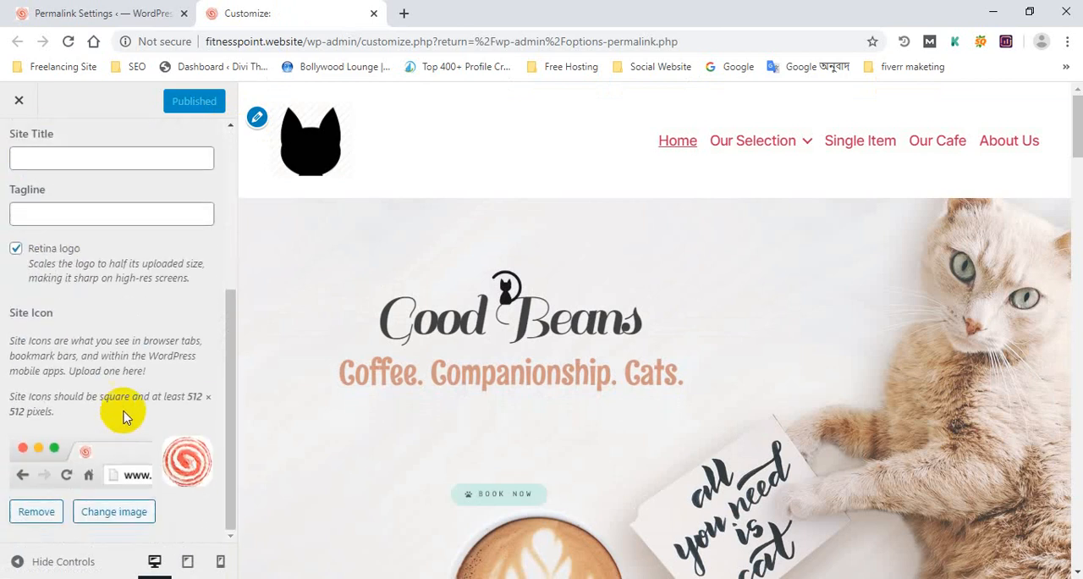
{"action": "scroll", "coordinate": [24, 171], "scroll_direction": "up", "scroll_amount": 5}
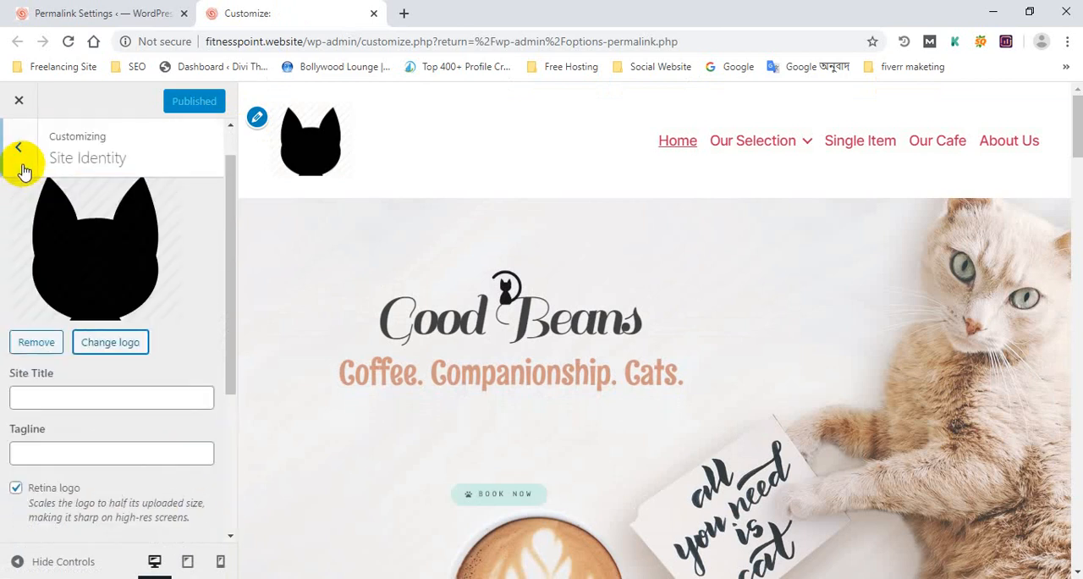
Return to the Customizer's main sections, briefly open Site Identity and the theme chooser, and look through the section list
{"action": "left_click", "coordinate": [31, 169]}
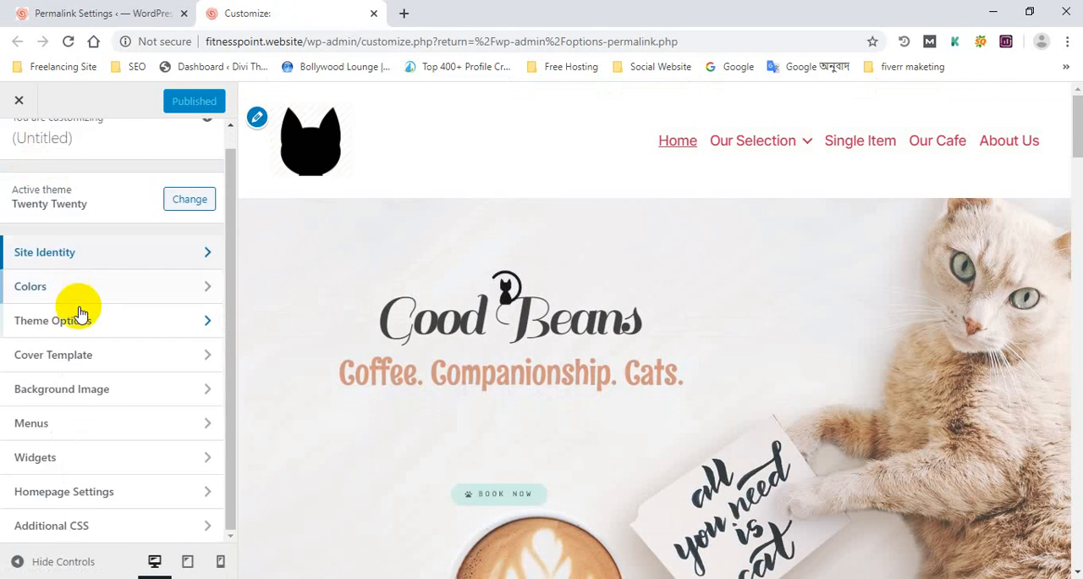
{"action": "left_click", "coordinate": [84, 251]}
{"action": "left_click", "coordinate": [18, 143]}
{"action": "left_click", "coordinate": [67, 215]}
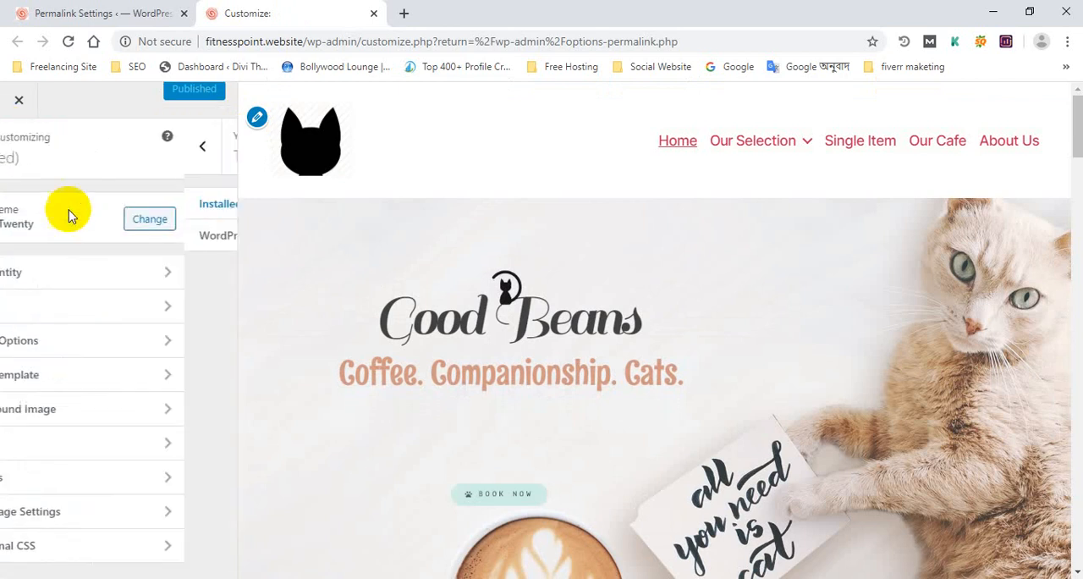
{"action": "left_click", "coordinate": [20, 142]}
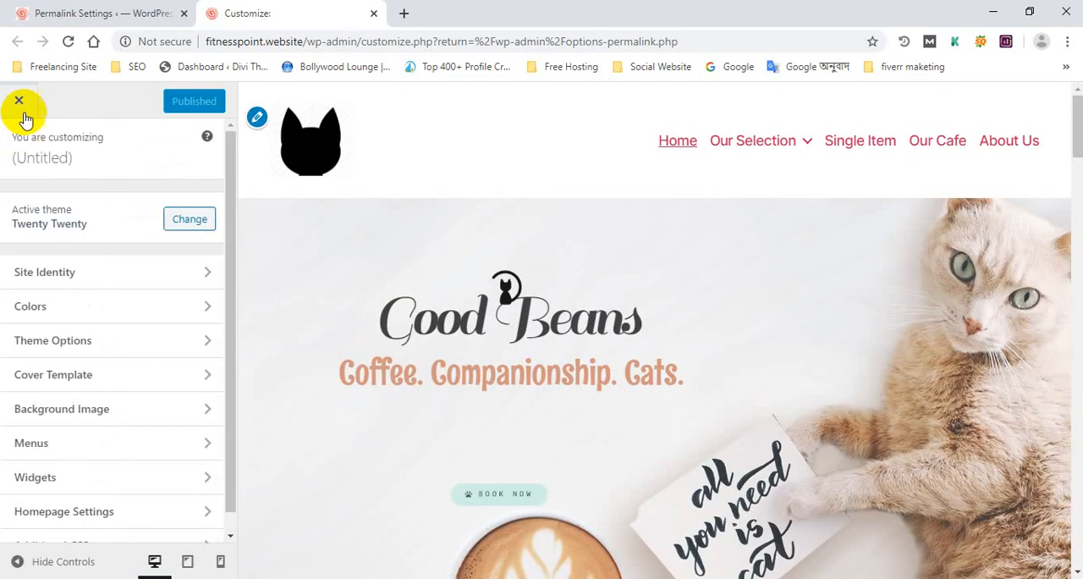
{"action": "scroll", "coordinate": [38, 278], "scroll_direction": "down", "scroll_amount": 1}
{"action": "scroll", "coordinate": [77, 273], "scroll_direction": "up", "scroll_amount": 1}
{"action": "scroll", "coordinate": [78, 275], "scroll_direction": "down", "scroll_amount": 1}
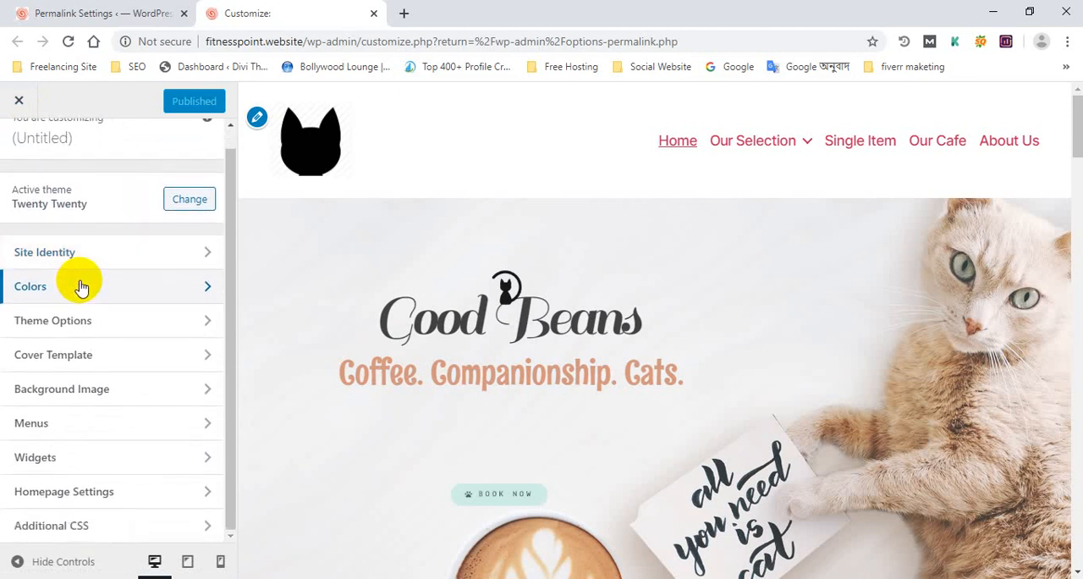
Turn the Retina logo option off and on again in Site Identity, and leave the Customizer without publishing
{"action": "left_click", "coordinate": [93, 254]}
{"action": "scroll", "coordinate": [102, 279], "scroll_direction": "down", "scroll_amount": 4}
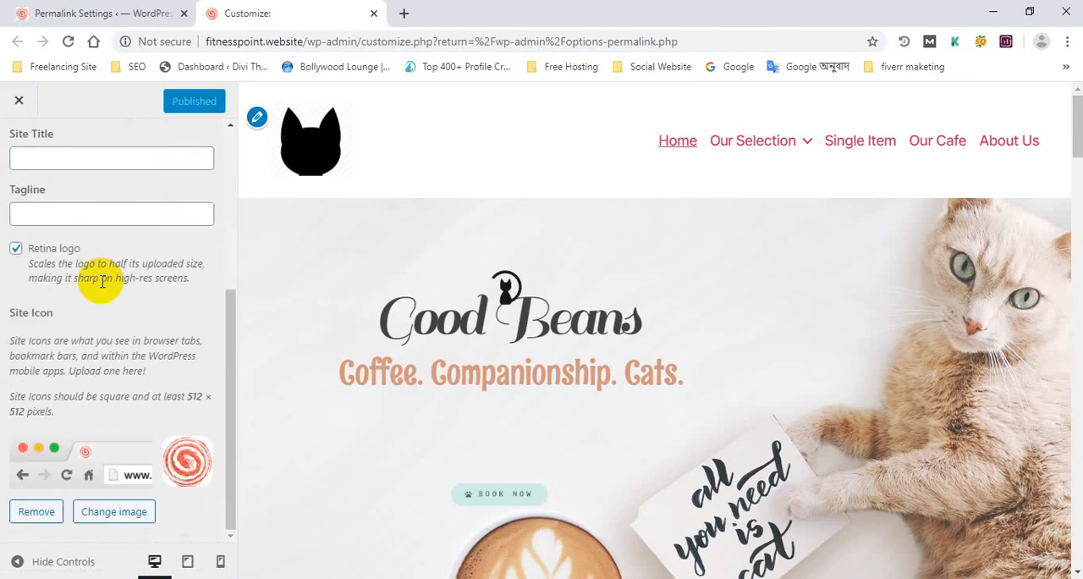
{"action": "left_click", "coordinate": [15, 250]}
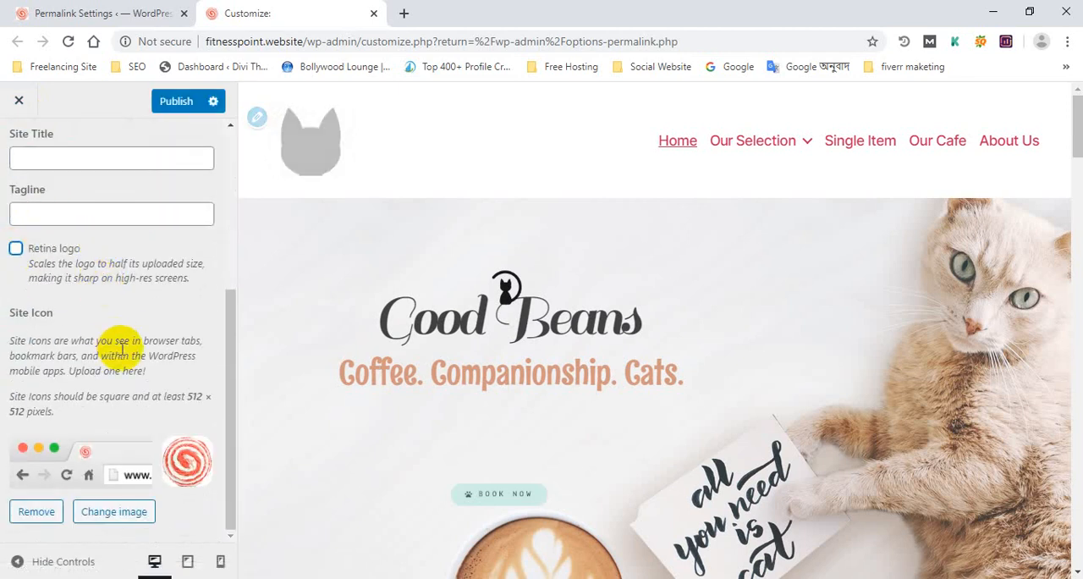
{"action": "scroll", "coordinate": [110, 366], "scroll_direction": "up", "scroll_amount": 3}
{"action": "scroll", "coordinate": [93, 356], "scroll_direction": "down", "scroll_amount": 2}
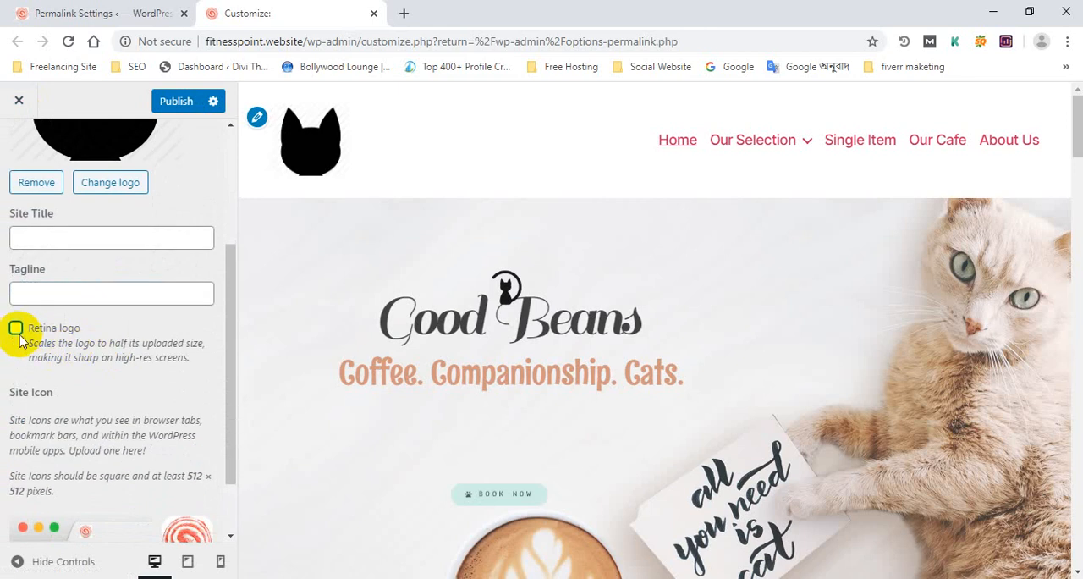
{"action": "scroll", "coordinate": [73, 303], "scroll_direction": "up", "scroll_amount": 3}
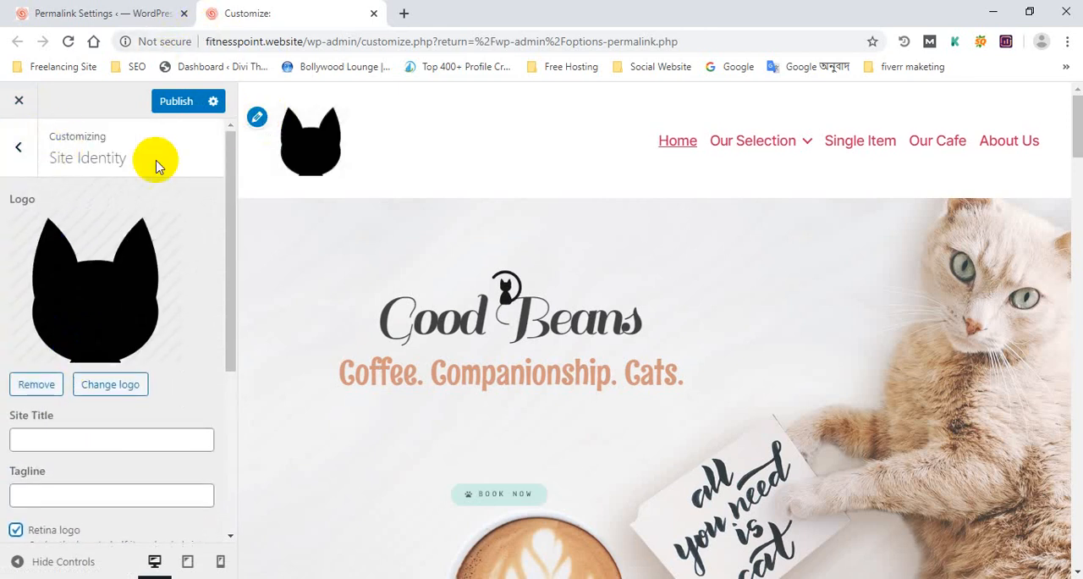
{"action": "scroll", "coordinate": [71, 209], "scroll_direction": "down", "scroll_amount": 3}
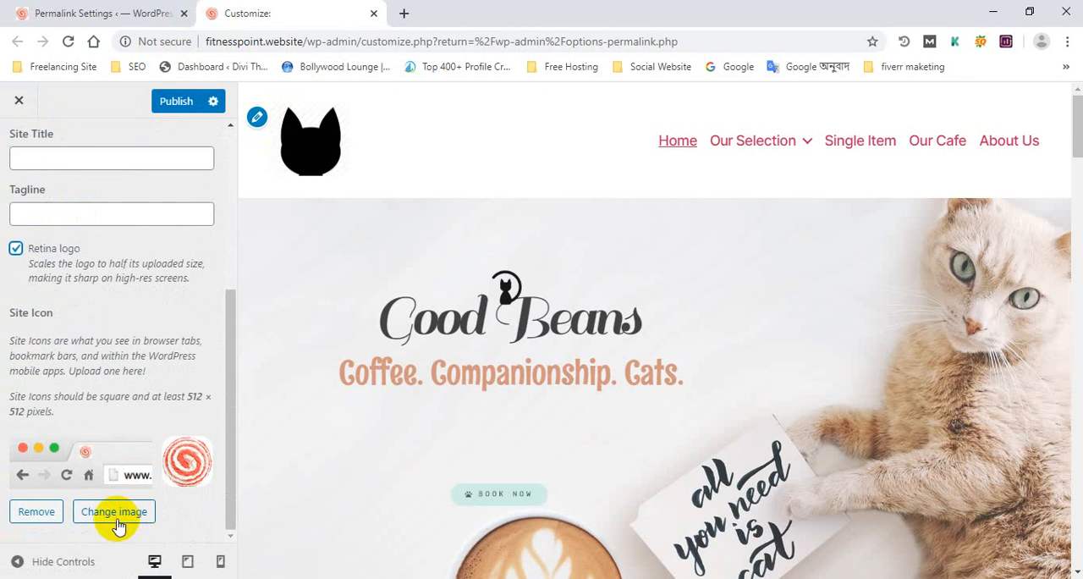
{"action": "scroll", "coordinate": [118, 521], "scroll_direction": "up", "scroll_amount": 5}
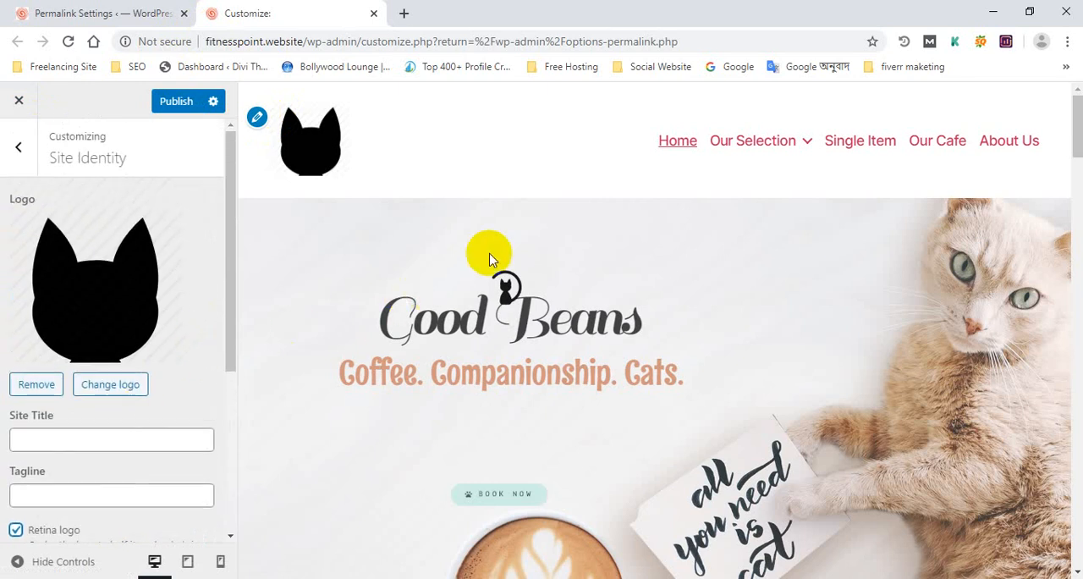
{"action": "left_click", "coordinate": [19, 102]}
{"action": "left_click", "coordinate": [625, 149]}
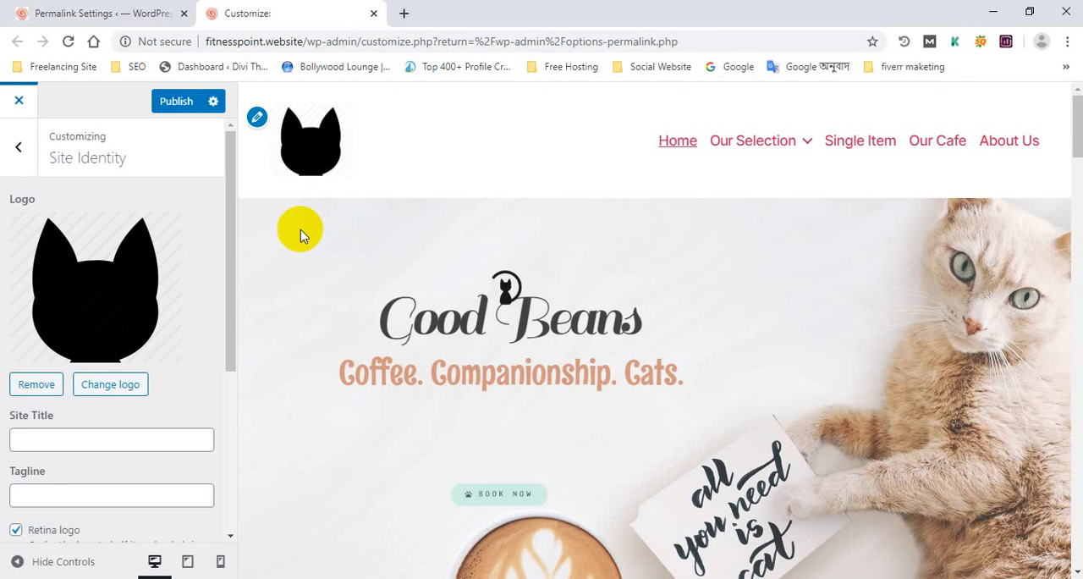
Visit the live site in a new tab, look over the home page, and go to the Single Item page
{"action": "left_click", "coordinate": [24, 10]}
{"action": "mouse_move", "coordinate": [92, 98]}
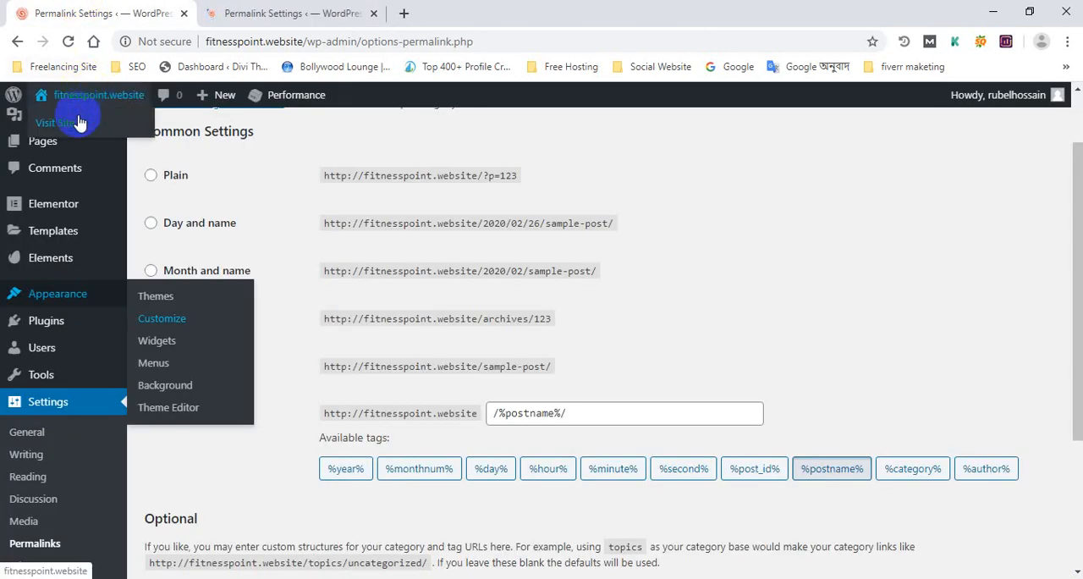
{"action": "middle_click", "coordinate": [80, 121]}
{"action": "left_click", "coordinate": [511, 9]}
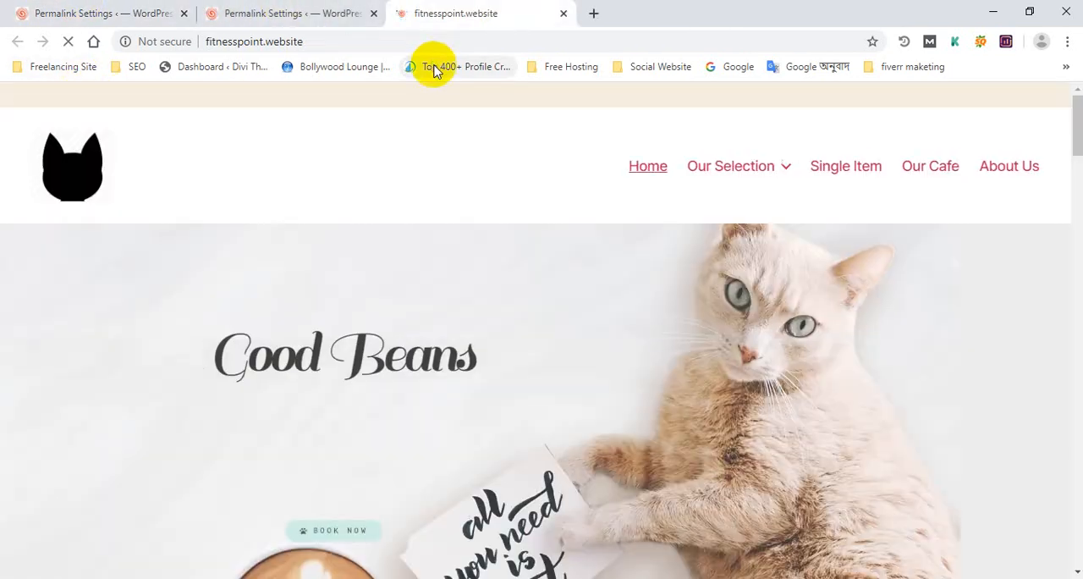
{"action": "scroll", "coordinate": [477, 265], "scroll_direction": "down", "scroll_amount": 10}
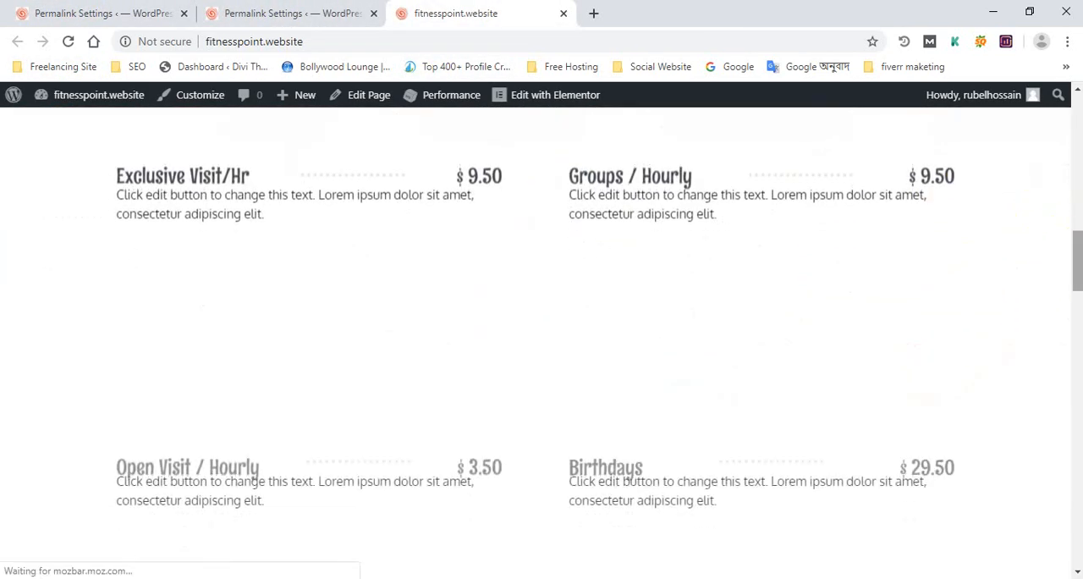
{"action": "left_click_drag", "start_coordinate": [1075, 249], "coordinate": [1068, 110]}
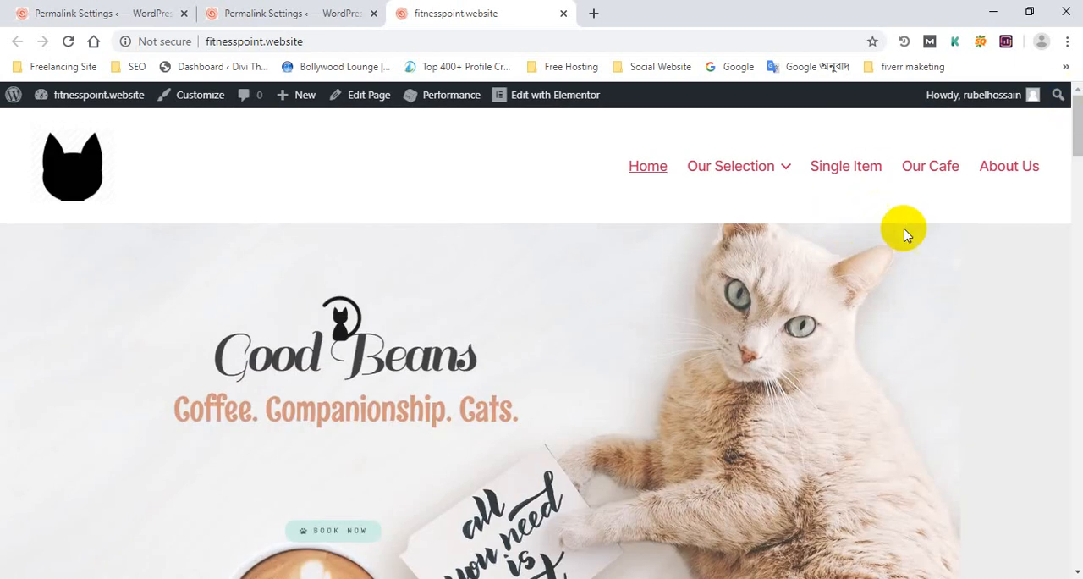
{"action": "scroll", "coordinate": [907, 249], "scroll_direction": "down", "scroll_amount": 3}
{"action": "scroll", "coordinate": [907, 249], "scroll_direction": "up", "scroll_amount": 3}
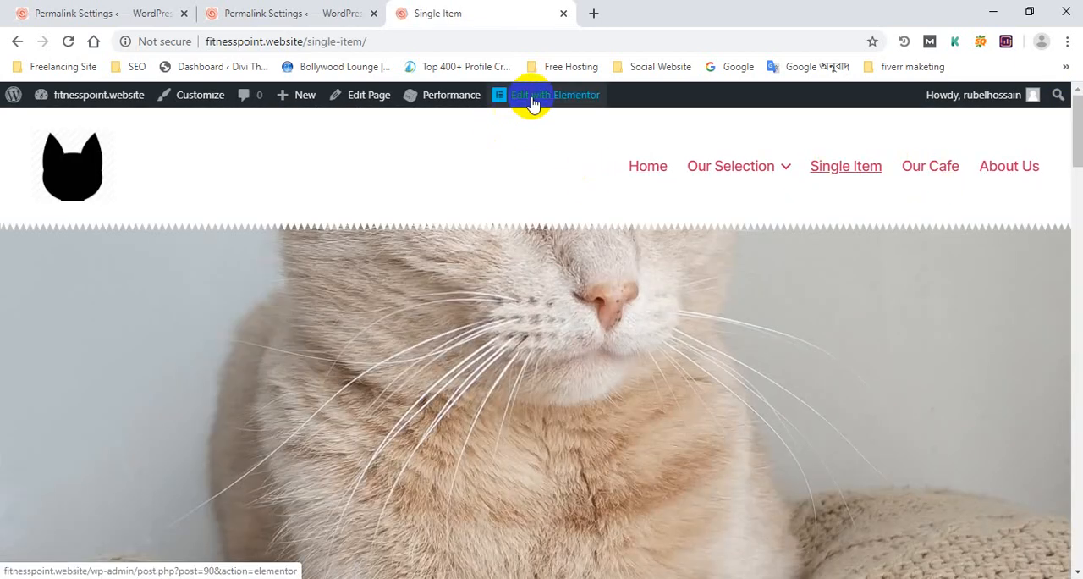
Open the Single Item page in the Elementor editor and enable Stretch Section for the cat image section under the header
{"action": "left_click", "coordinate": [549, 100]}
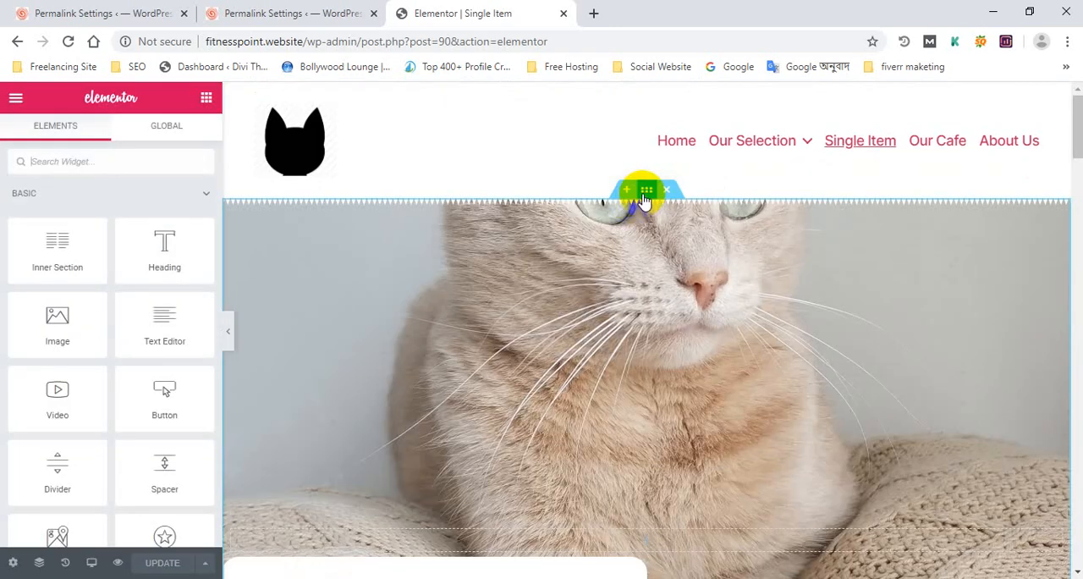
{"action": "left_click", "coordinate": [645, 191]}
{"action": "left_click", "coordinate": [182, 219]}
Enable Stretch Section for the Toys & Gifts section of the Single Item page
{"action": "scroll", "coordinate": [646, 327], "scroll_direction": "down", "scroll_amount": 8}
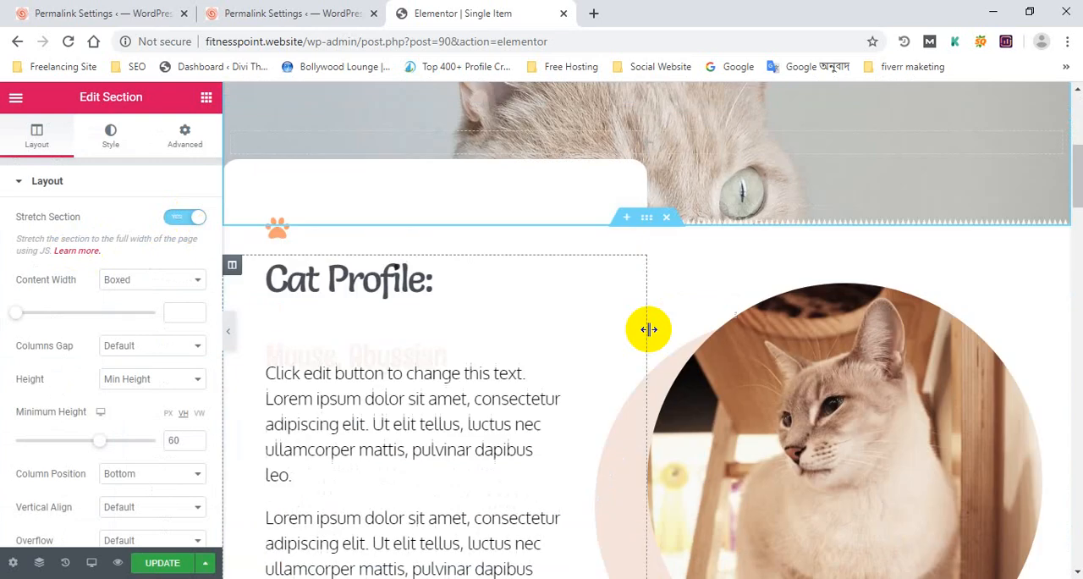
{"action": "scroll", "coordinate": [669, 254], "scroll_direction": "up", "scroll_amount": 3}
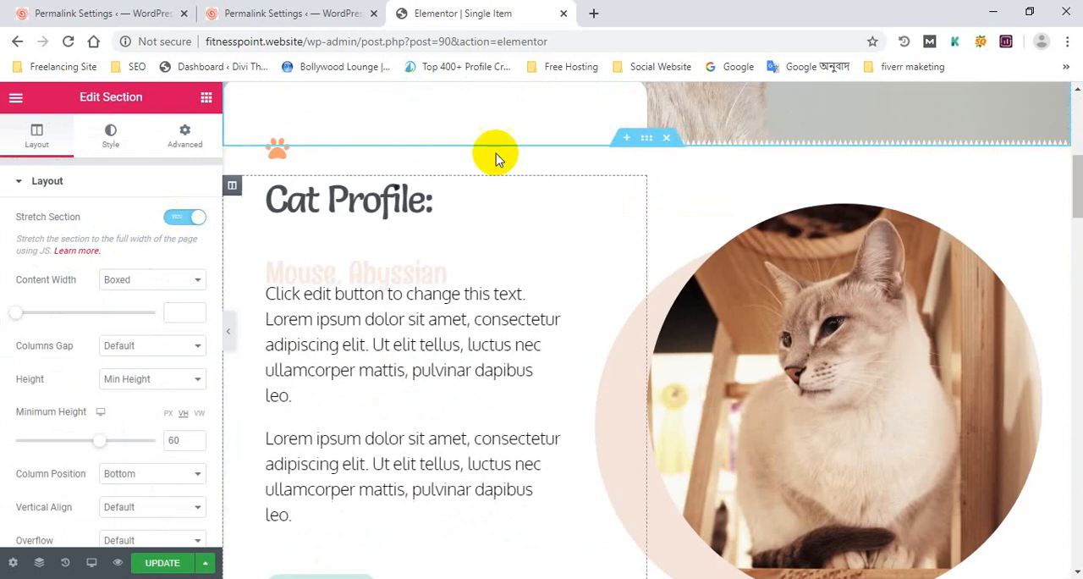
{"action": "scroll", "coordinate": [618, 259], "scroll_direction": "down", "scroll_amount": 8}
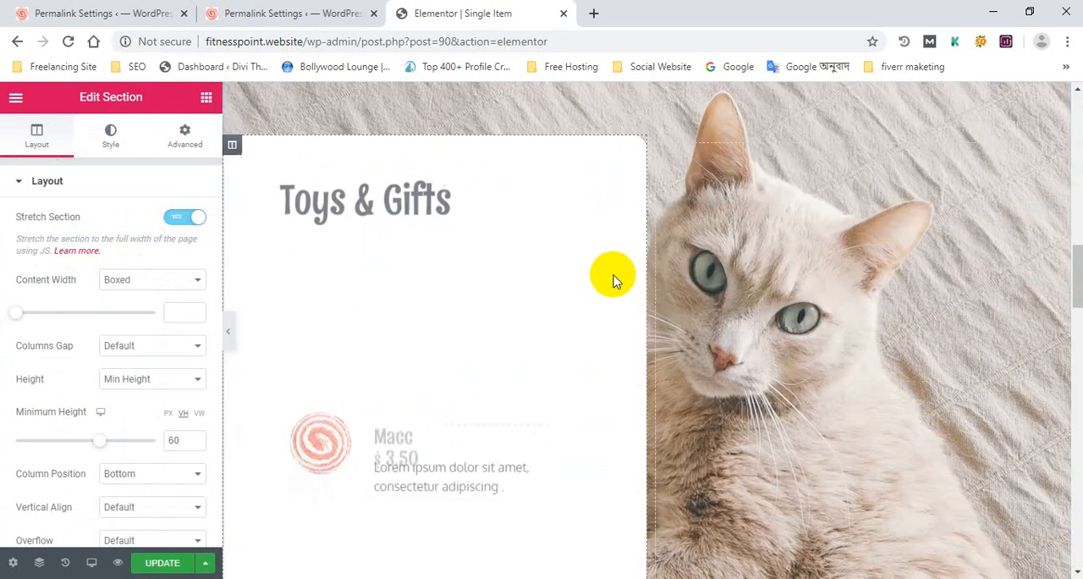
{"action": "scroll", "coordinate": [653, 138], "scroll_direction": "up", "scroll_amount": 2}
{"action": "mouse_move", "coordinate": [645, 208]}
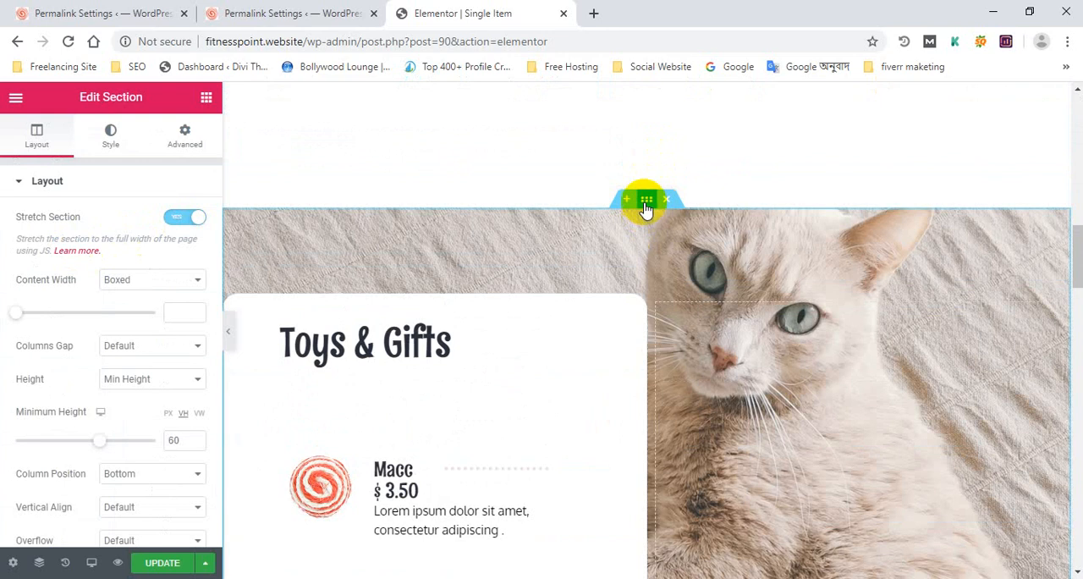
{"action": "left_click", "coordinate": [200, 218]}
Enable Stretch Section for the "Coffee. Companionship. Cats." section and update the Single Item page
{"action": "scroll", "coordinate": [688, 370], "scroll_direction": "down", "scroll_amount": 10}
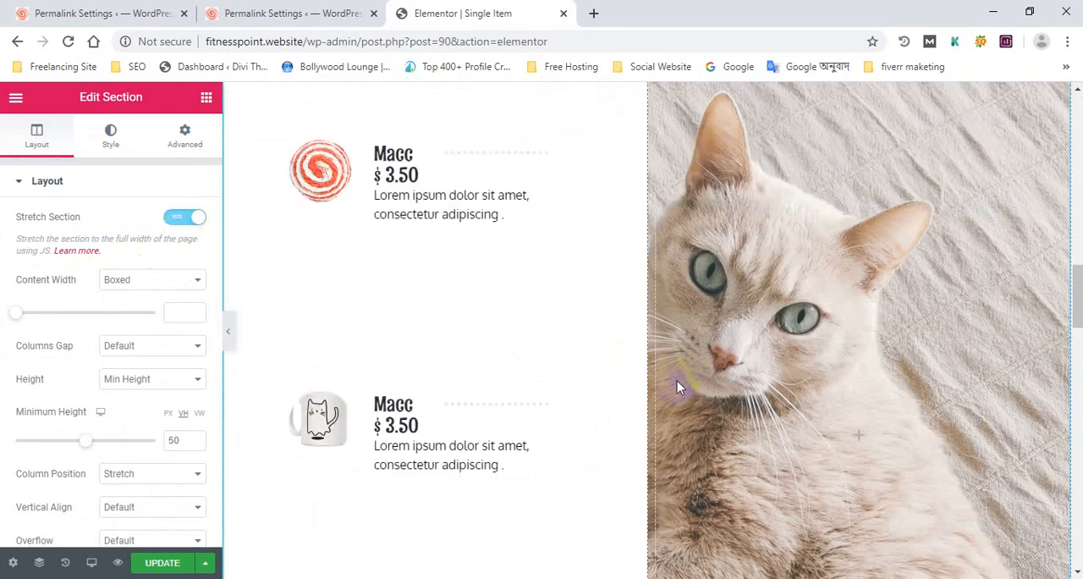
{"action": "scroll", "coordinate": [668, 391], "scroll_direction": "down", "scroll_amount": 2}
{"action": "left_click", "coordinate": [648, 166]}
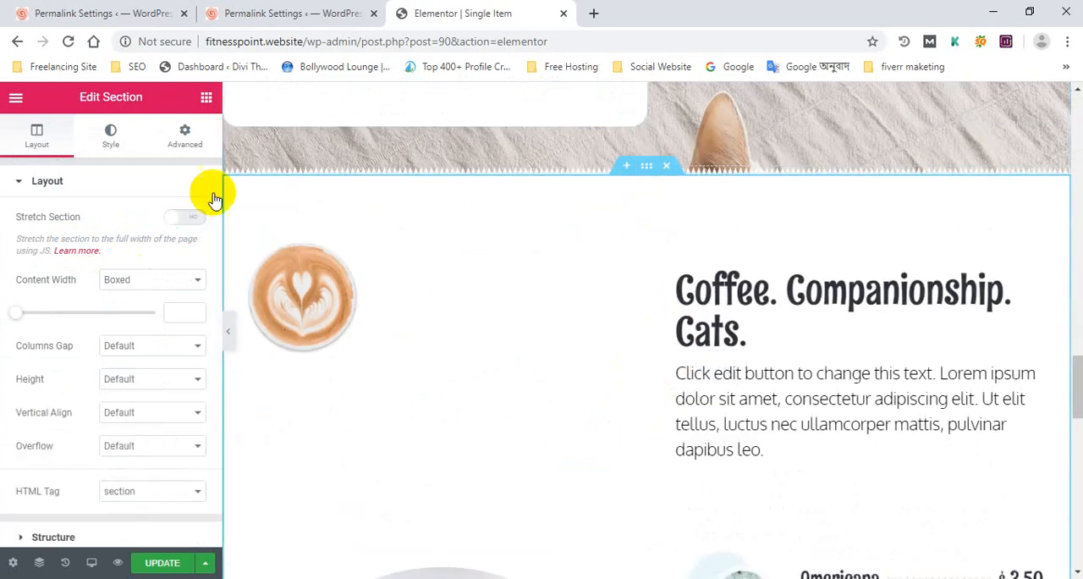
{"action": "scroll", "coordinate": [560, 313], "scroll_direction": "down", "scroll_amount": 10}
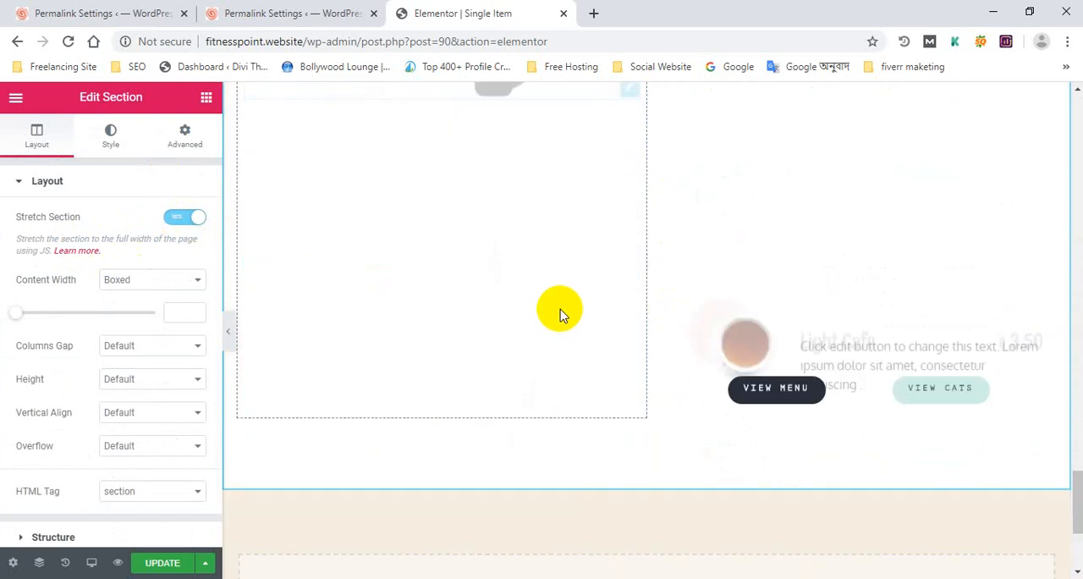
{"action": "scroll", "coordinate": [647, 360], "scroll_direction": "up", "scroll_amount": 10}
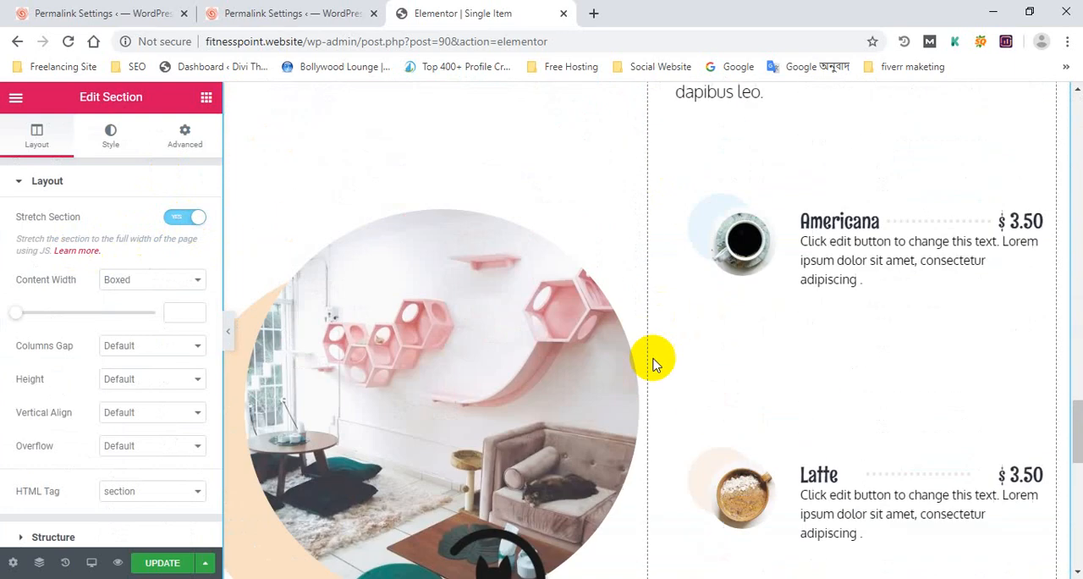
{"action": "left_click", "coordinate": [168, 562]}
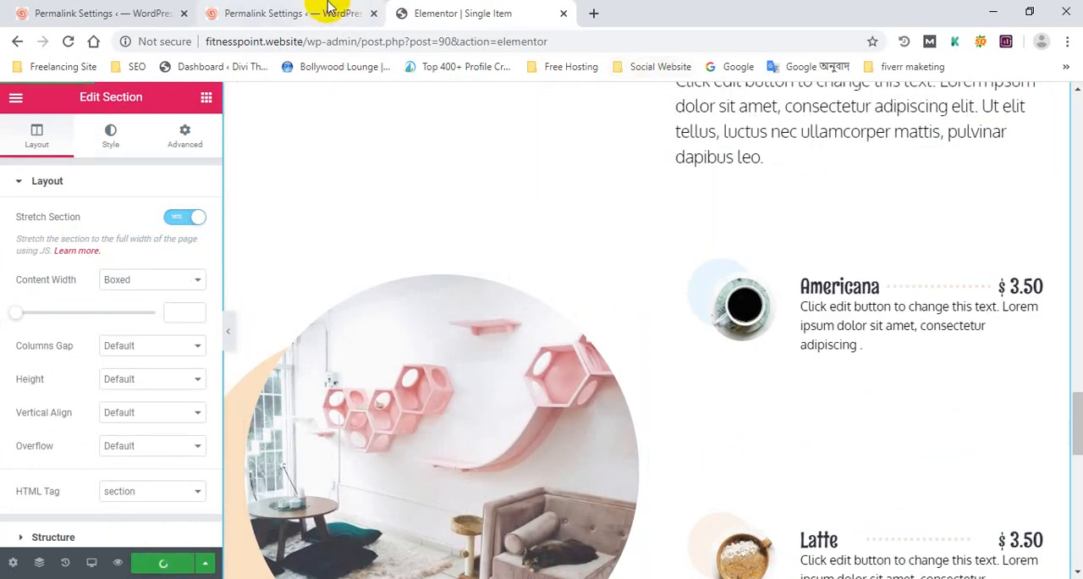
Visit the live site from the WordPress admin in a new browser tab and place that tab after the Elementor one
{"action": "scroll", "coordinate": [584, 203], "scroll_direction": "up", "scroll_amount": 4}
{"action": "scroll", "coordinate": [602, 215], "scroll_direction": "up", "scroll_amount": 3}
{"action": "left_click", "coordinate": [286, 13]}
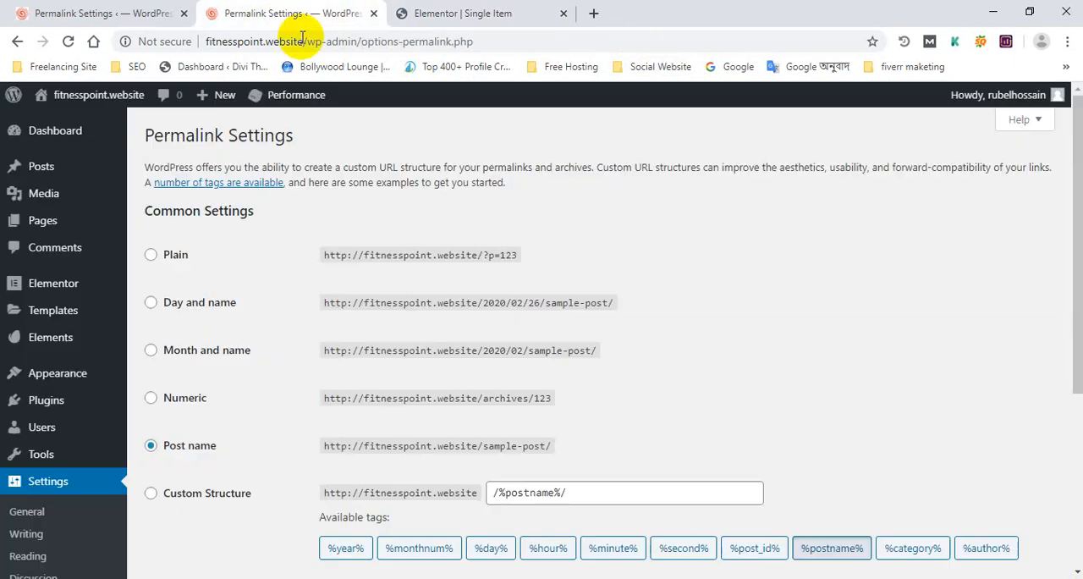
{"action": "mouse_move", "coordinate": [105, 105]}
{"action": "middle_click", "coordinate": [90, 121]}
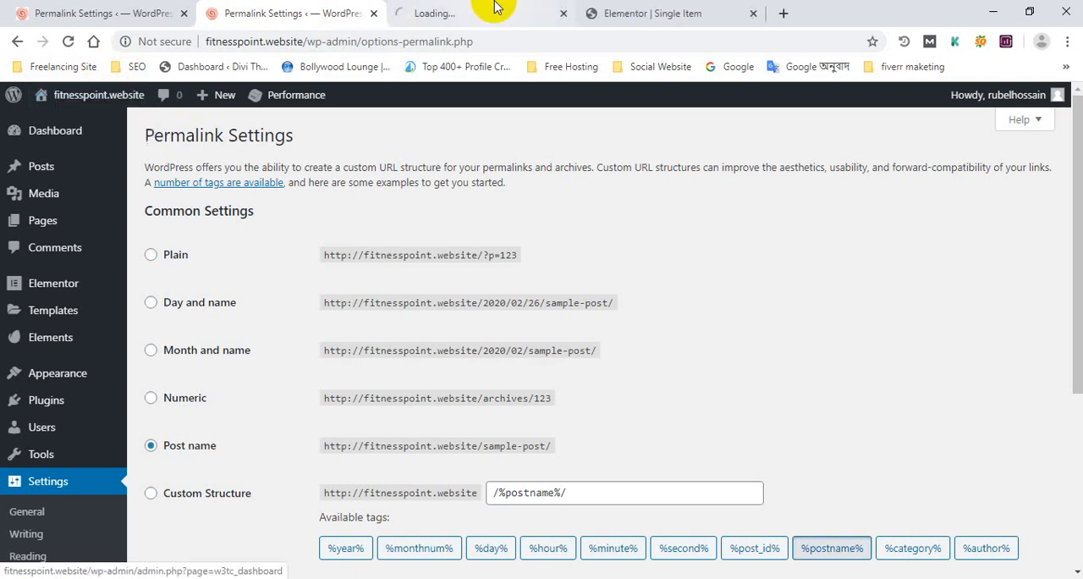
{"action": "left_click_drag", "start_coordinate": [496, 9], "coordinate": [702, 12]}
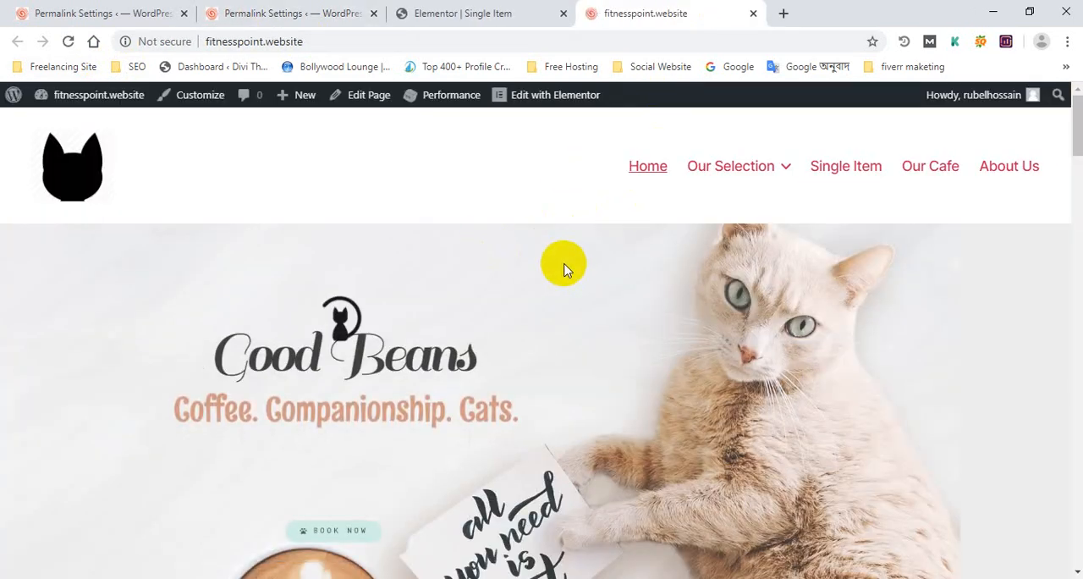
Look over the live home page from the header and navigation menu to the footer, checking the section widths and layout
{"action": "scroll", "coordinate": [525, 235], "scroll_direction": "down", "scroll_amount": 10}
{"action": "scroll", "coordinate": [519, 242], "scroll_direction": "down", "scroll_amount": 15}
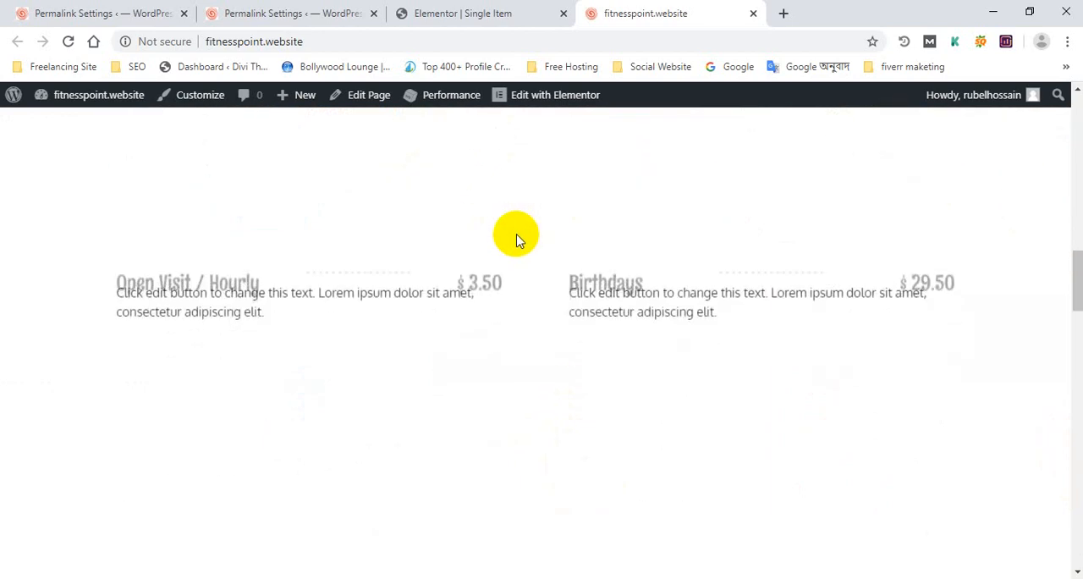
{"action": "scroll", "coordinate": [518, 241], "scroll_direction": "down", "scroll_amount": 10}
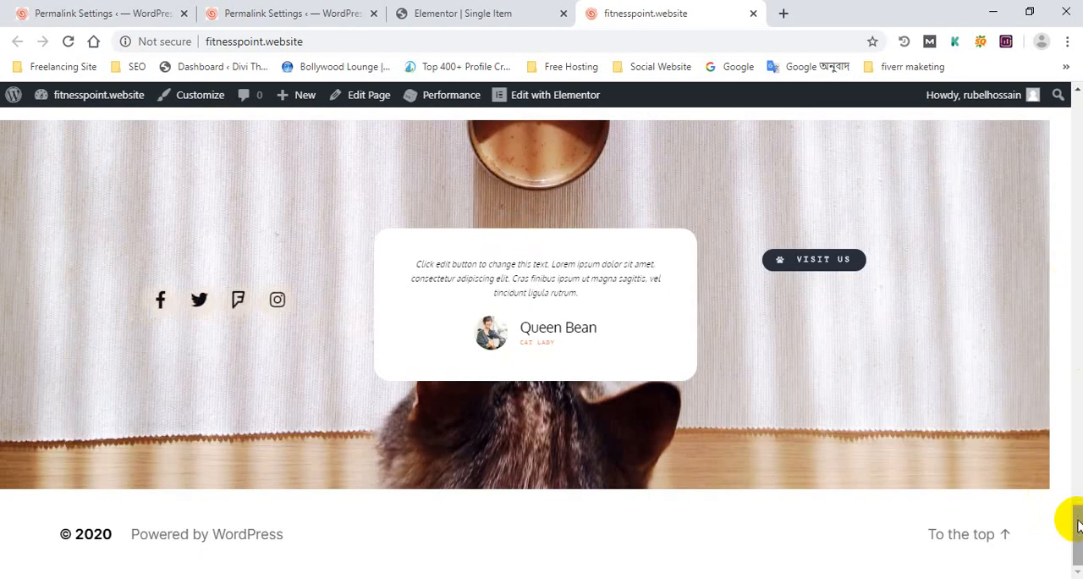
{"action": "left_click_drag", "start_coordinate": [1078, 524], "coordinate": [1064, 76]}
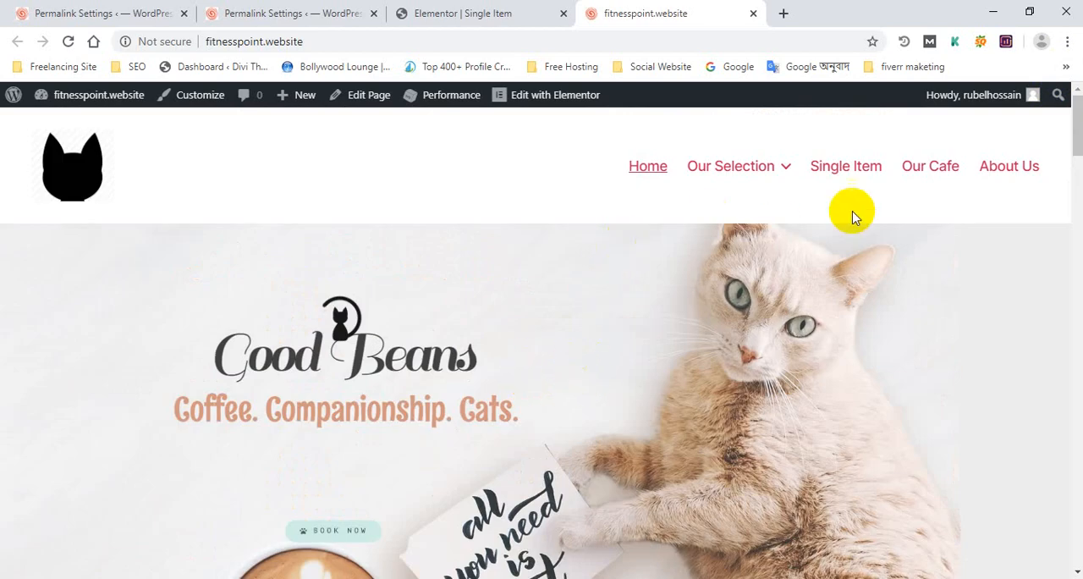
{"action": "left_click_drag", "start_coordinate": [1078, 129], "coordinate": [1078, 578]}
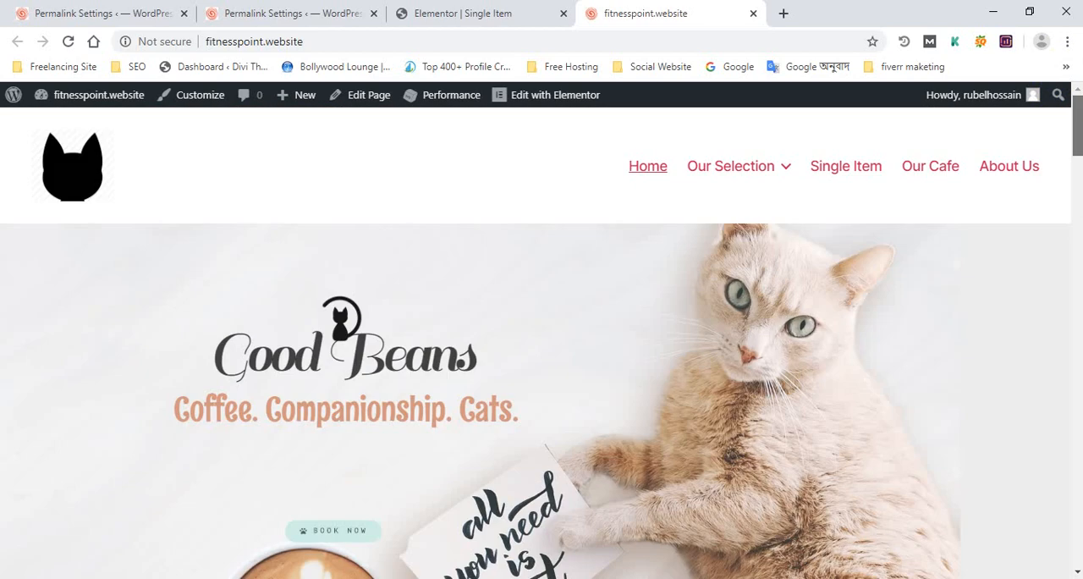
{"action": "left_click", "coordinate": [3, 110]}
{"action": "left_click", "coordinate": [1078, 245]}
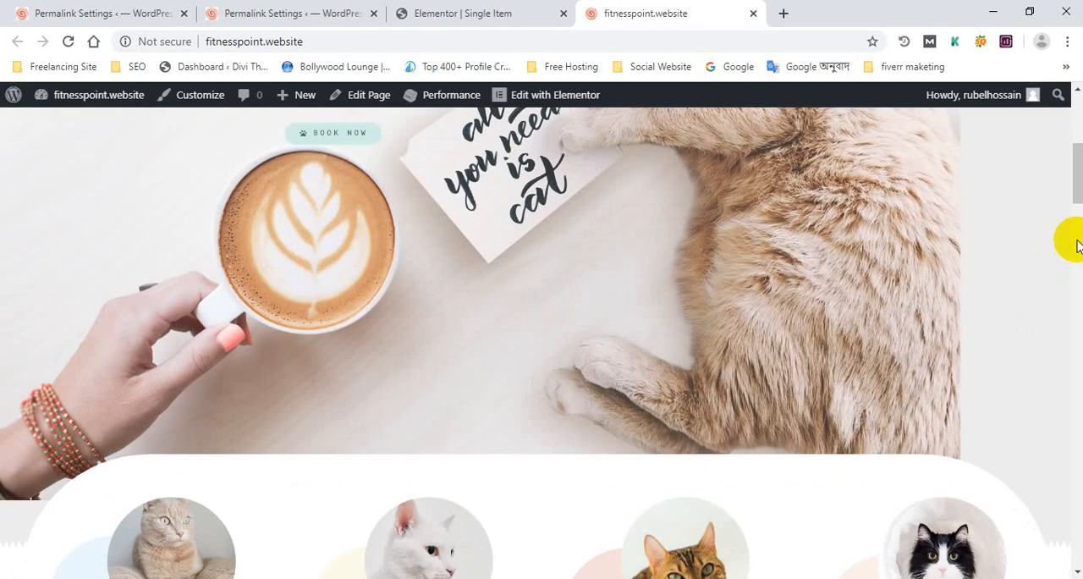
{"action": "left_click_drag", "start_coordinate": [1079, 176], "coordinate": [1072, 98]}
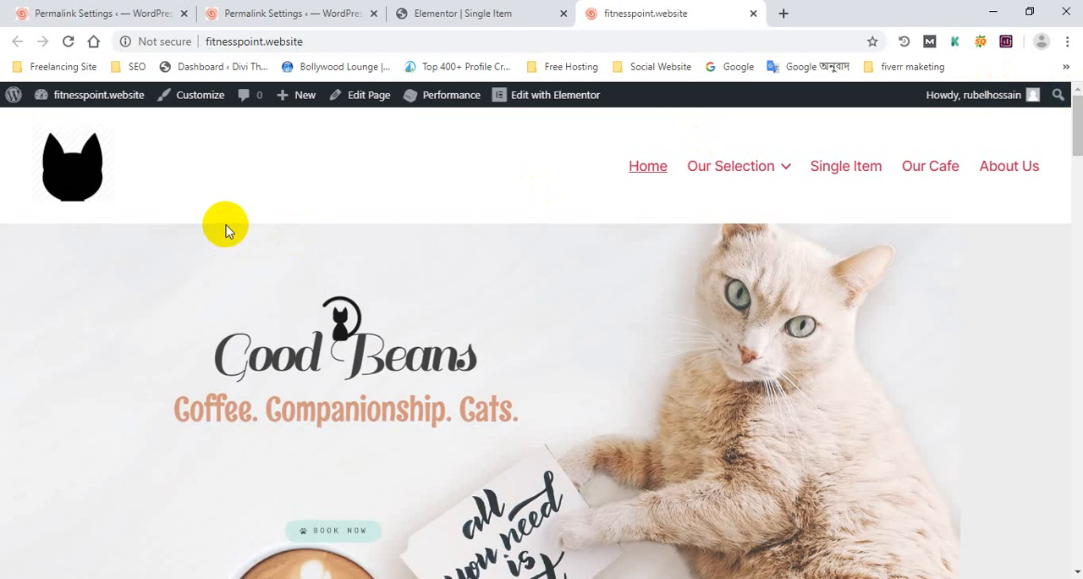
{"action": "scroll", "coordinate": [226, 231], "scroll_direction": "down", "scroll_amount": 15}
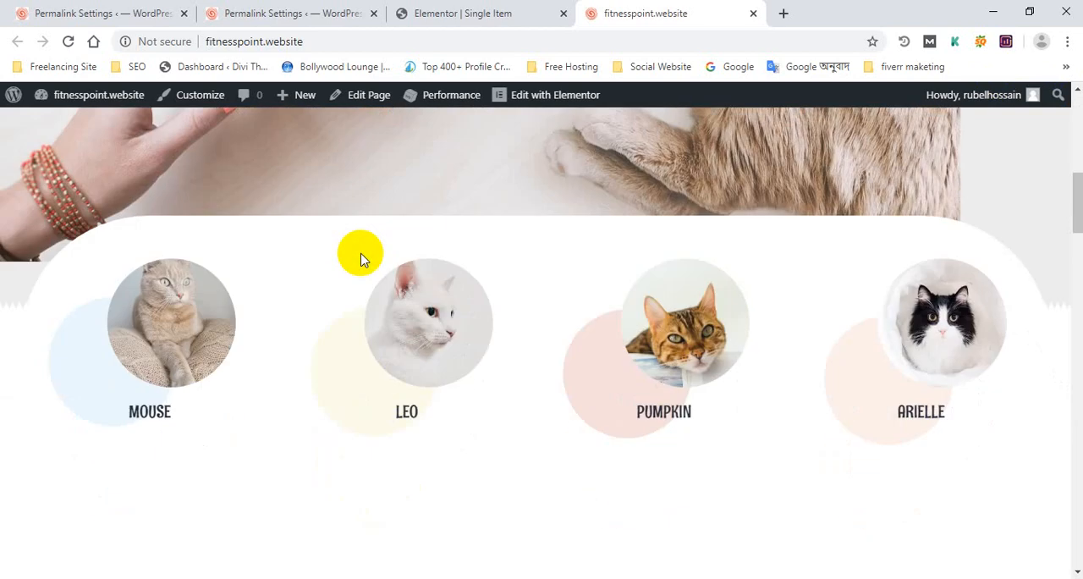
{"action": "scroll", "coordinate": [361, 260], "scroll_direction": "down", "scroll_amount": 20}
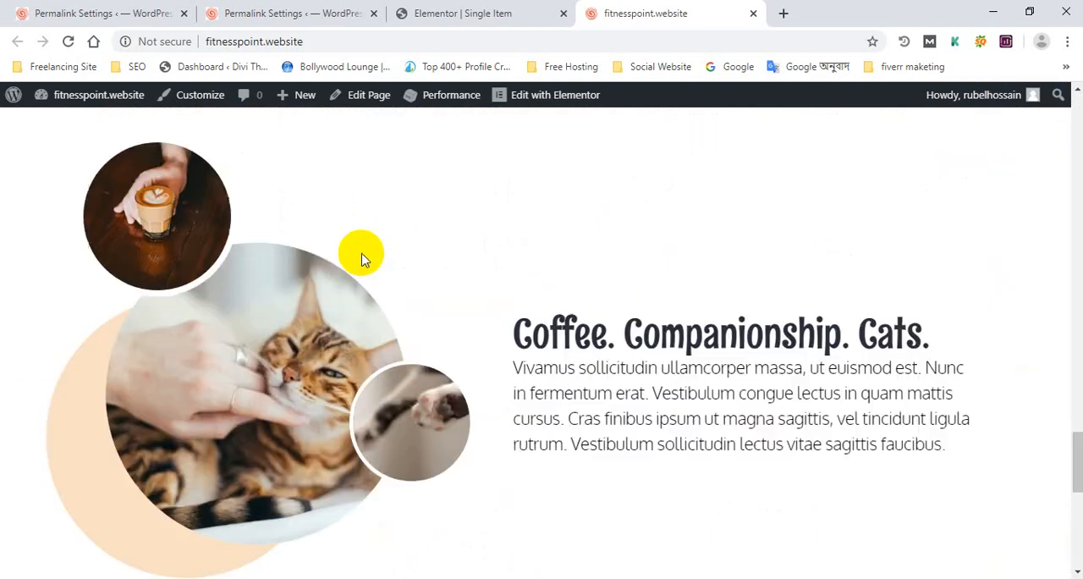
{"action": "scroll", "coordinate": [363, 258], "scroll_direction": "up", "scroll_amount": 20}
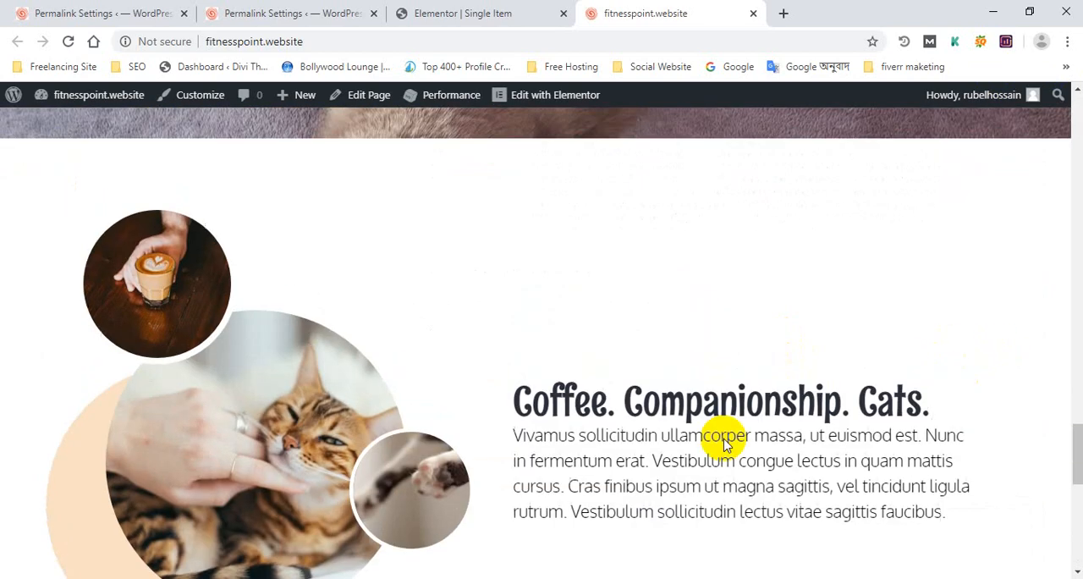
{"action": "scroll", "coordinate": [555, 484], "scroll_direction": "up", "scroll_amount": 10}
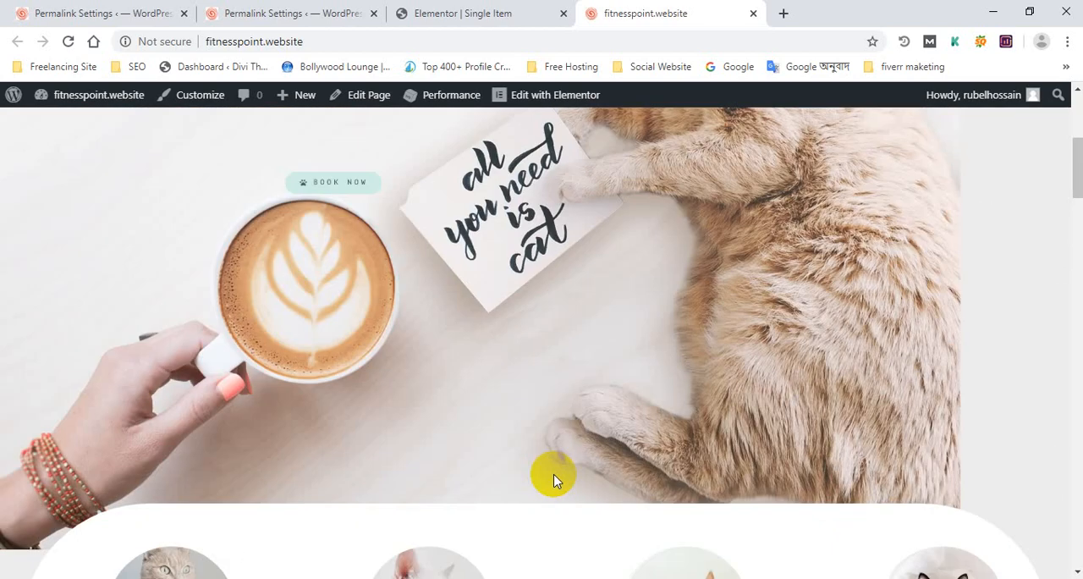